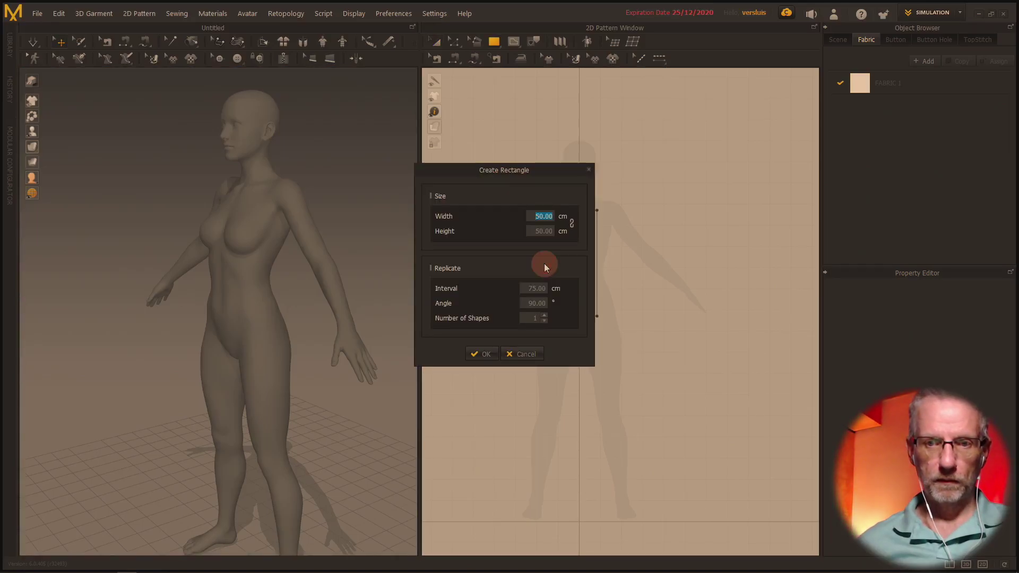
# Step: Create a 34 × 5 cm rectangle pattern for the waistband
pyautogui.write('34')
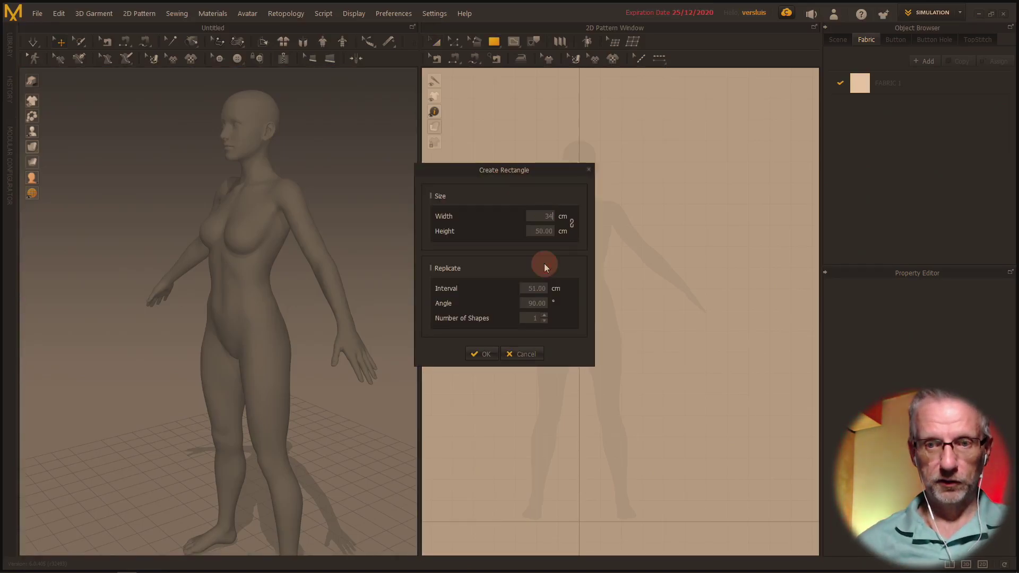
pyautogui.press('Tab')
pyautogui.write('5')
pyautogui.press('Return')
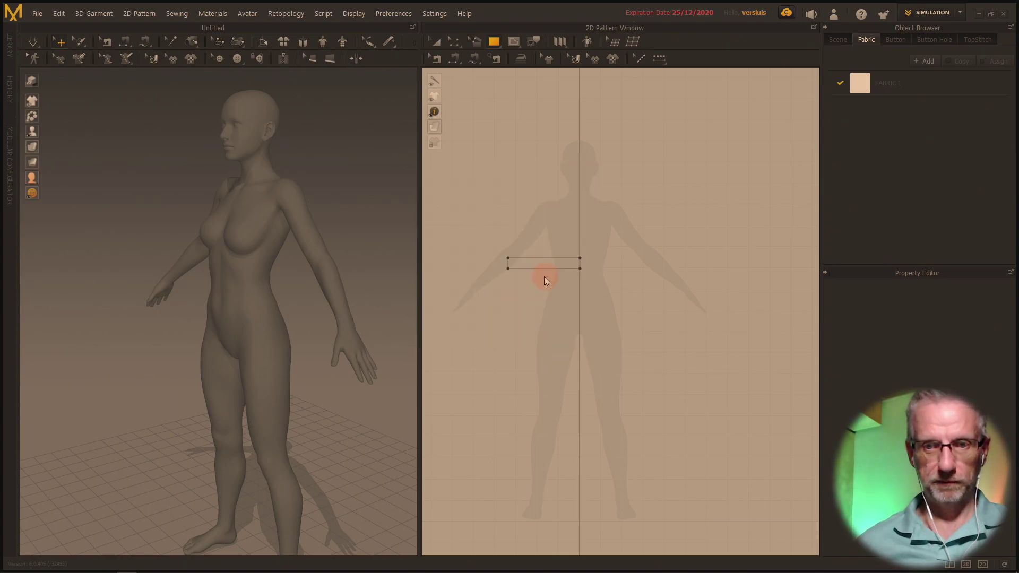
# Step: Move the thin rectangle down and right in the 2D layout
pyautogui.click(540, 268)
pyautogui.press('a')
pyautogui.moveTo(531, 267); pyautogui.dragTo(566, 281)
pyautogui.moveTo(329, 293); pyautogui.dragTo(368, 318, button='right')
# Step: Drag the band across to the avatar's waist and push it toward the body from the side
pyautogui.click(195, 288)
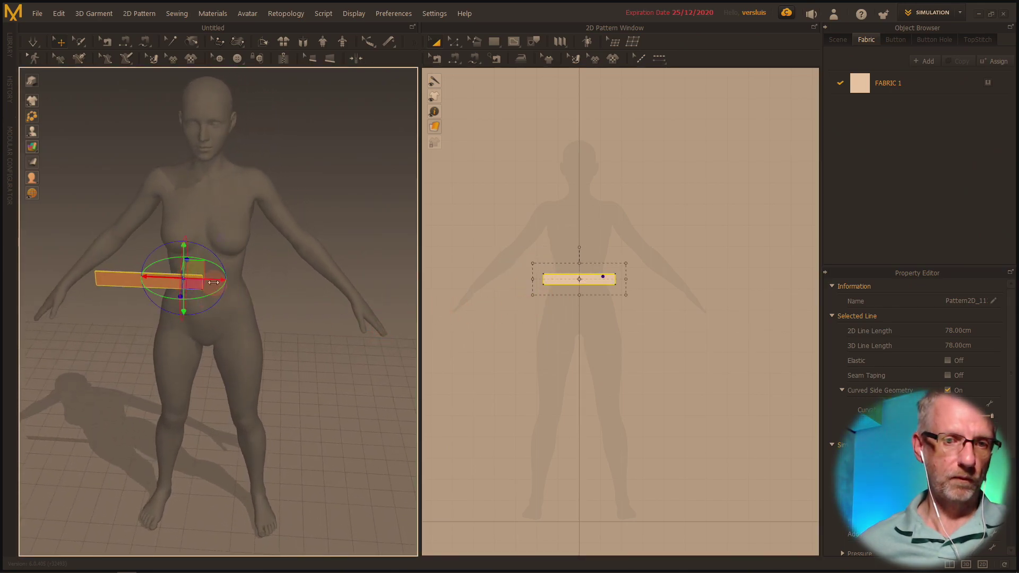
pyautogui.moveTo(214, 286); pyautogui.dragTo(276, 288)
pyautogui.moveTo(275, 288); pyautogui.dragTo(215, 305, button='right')
pyautogui.moveTo(209, 305)
pyautogui.mouseDown()
pyautogui.moveTo(238, 305)
pyautogui.moveTo(224, 306)
pyautogui.mouseUp()
pyautogui.moveTo(224, 307); pyautogui.dragTo(180, 303, button='right')
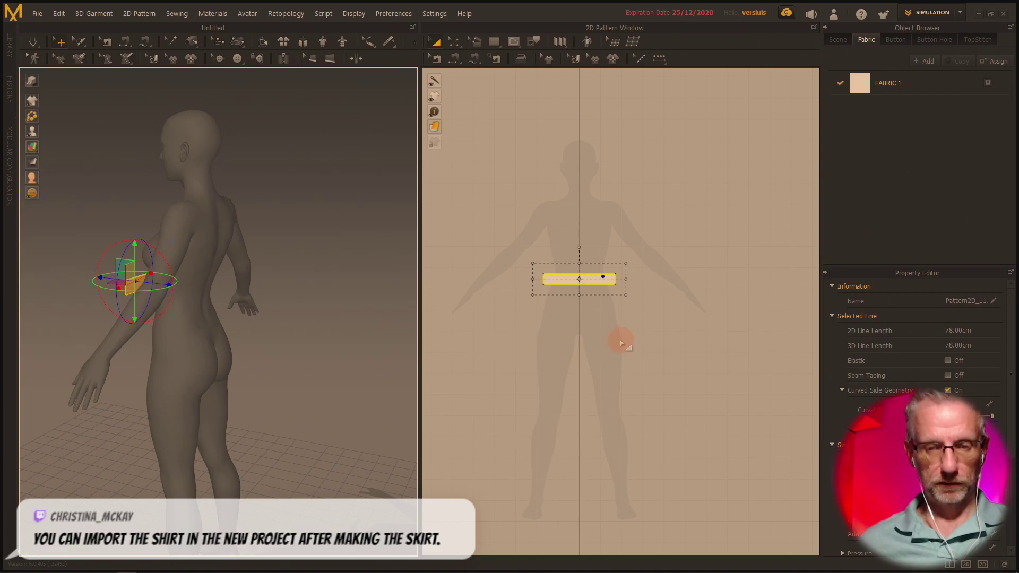
# Step: Reselect the band, move it around the waist and rotate it to follow the body
pyautogui.click(672, 274)
pyautogui.click(616, 283)
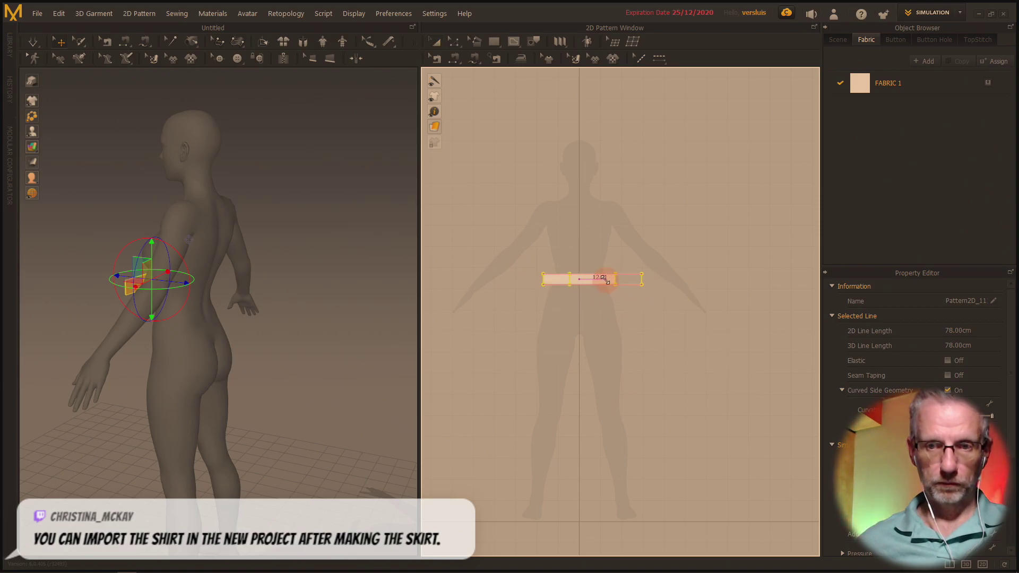
pyautogui.click(581, 279)
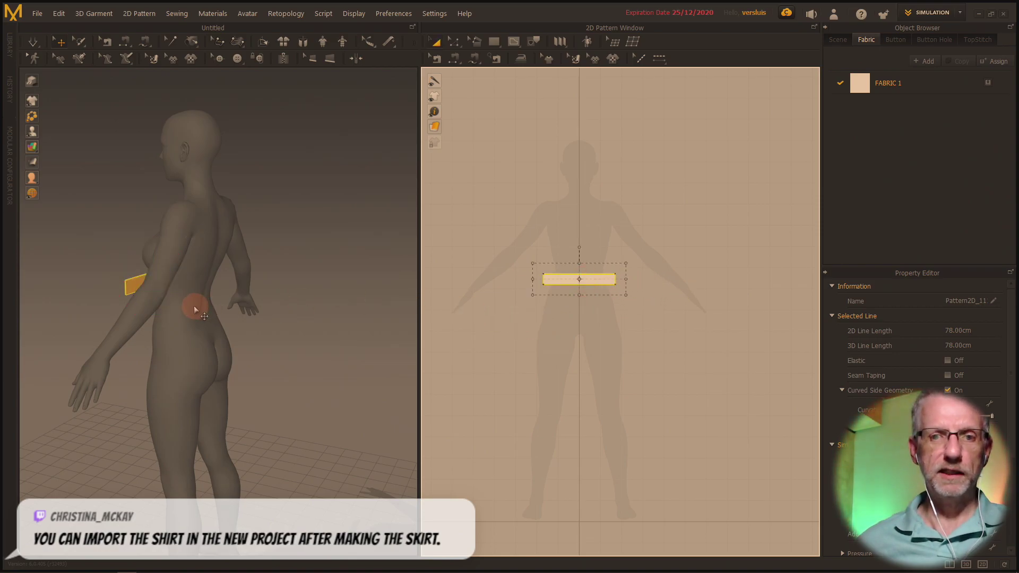
pyautogui.moveTo(198, 302); pyautogui.dragTo(237, 319, button='right')
pyautogui.moveTo(178, 304); pyautogui.dragTo(200, 292, button='right')
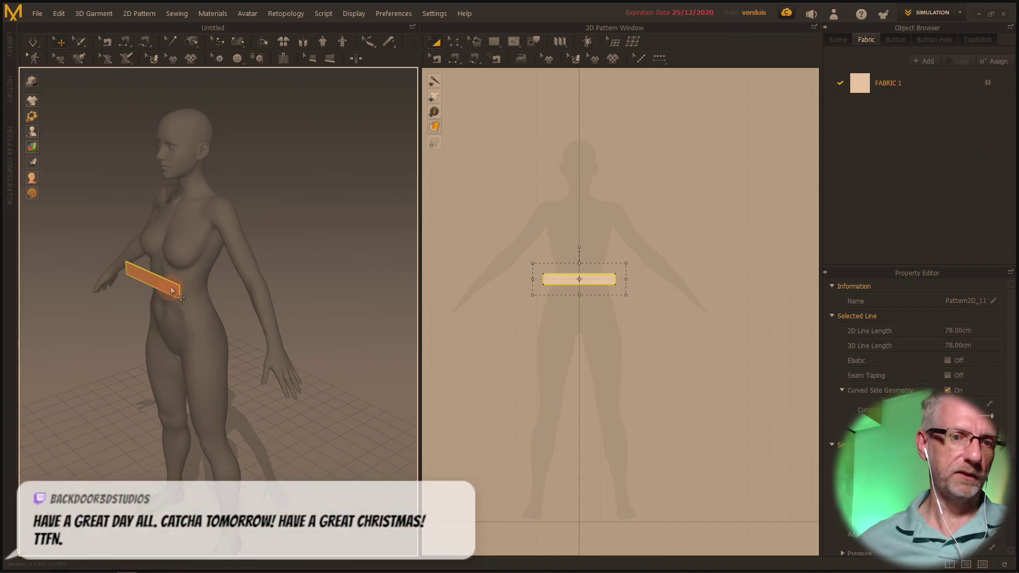
pyautogui.click(189, 284)
pyautogui.moveTo(190, 284); pyautogui.dragTo(215, 282)
pyautogui.moveTo(215, 282); pyautogui.dragTo(125, 257, button='right')
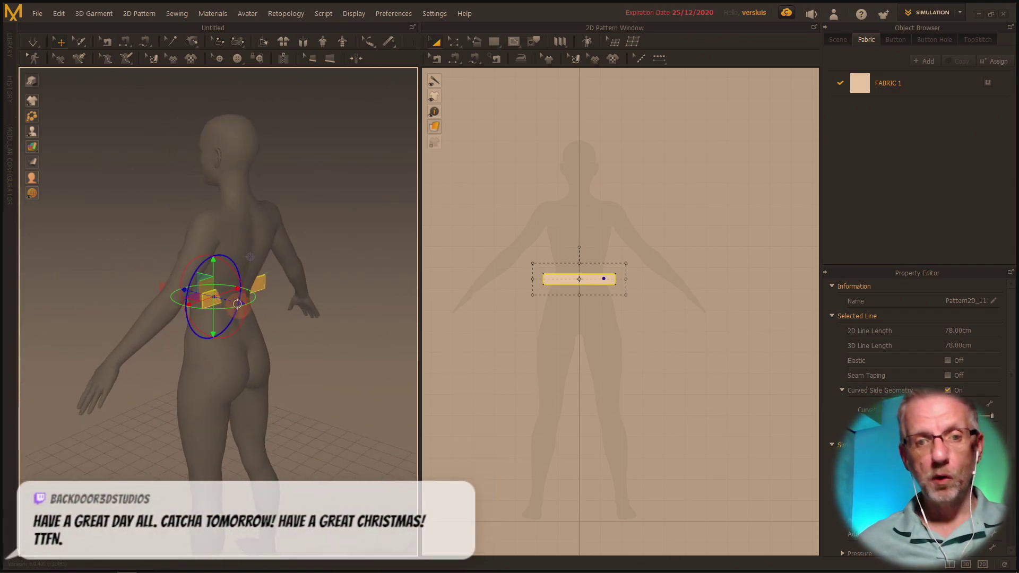
pyautogui.moveTo(241, 302); pyautogui.dragTo(309, 310, button='right')
pyautogui.click(165, 300)
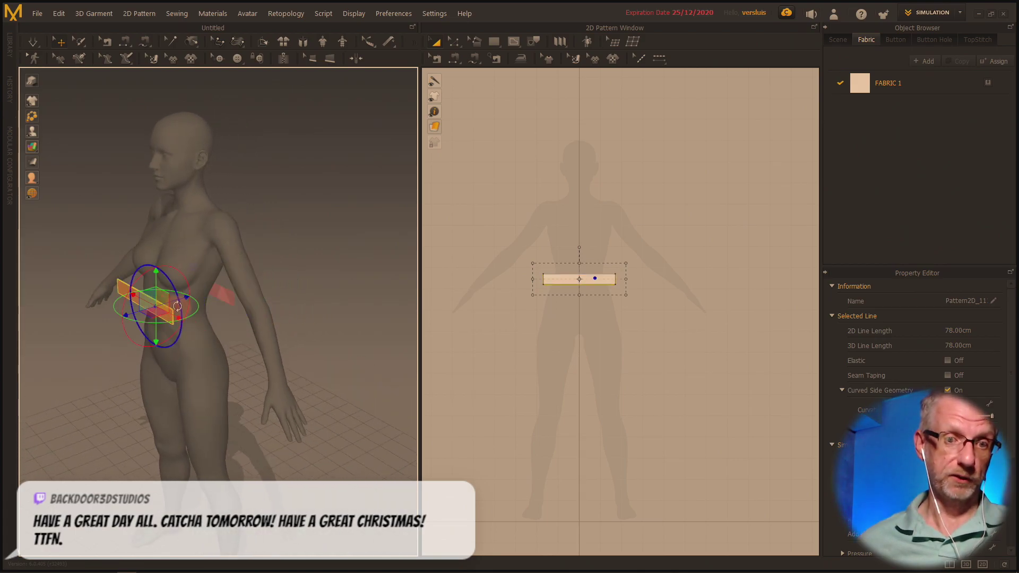
pyautogui.moveTo(177, 301); pyautogui.dragTo(183, 301)
# Step: Place the band on the side of the waist and flip it horizontally
pyautogui.click(227, 304)
pyautogui.rightClick(227, 306)
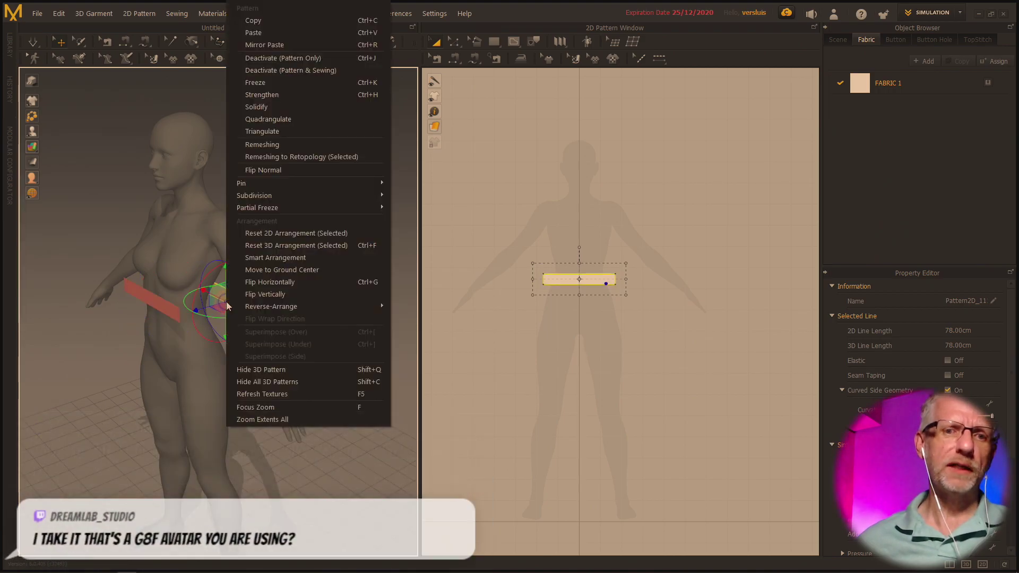
pyautogui.click(317, 282)
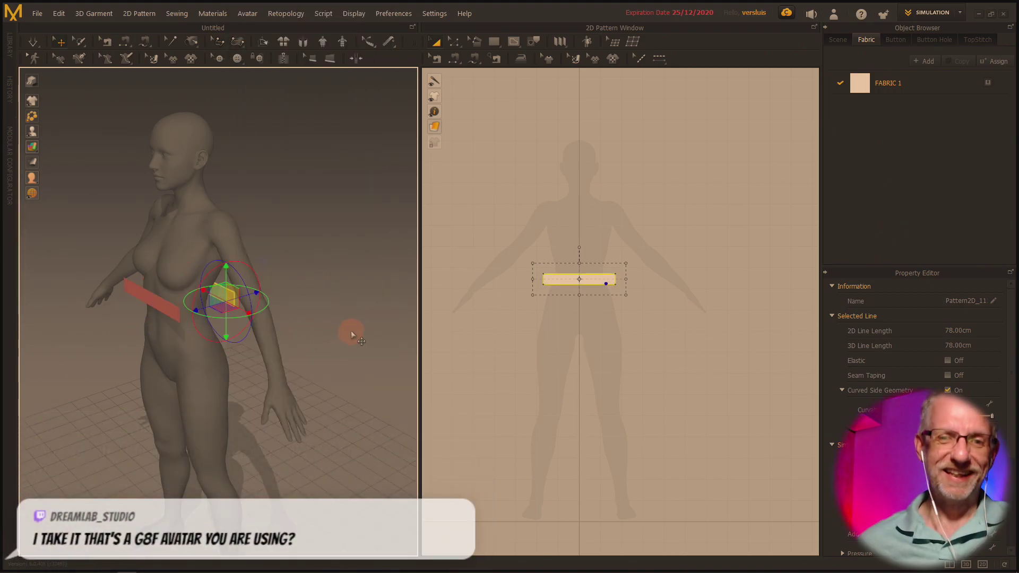
# Step: Sew the band's two 5 cm short ends together with a seam
pyautogui.press('t')
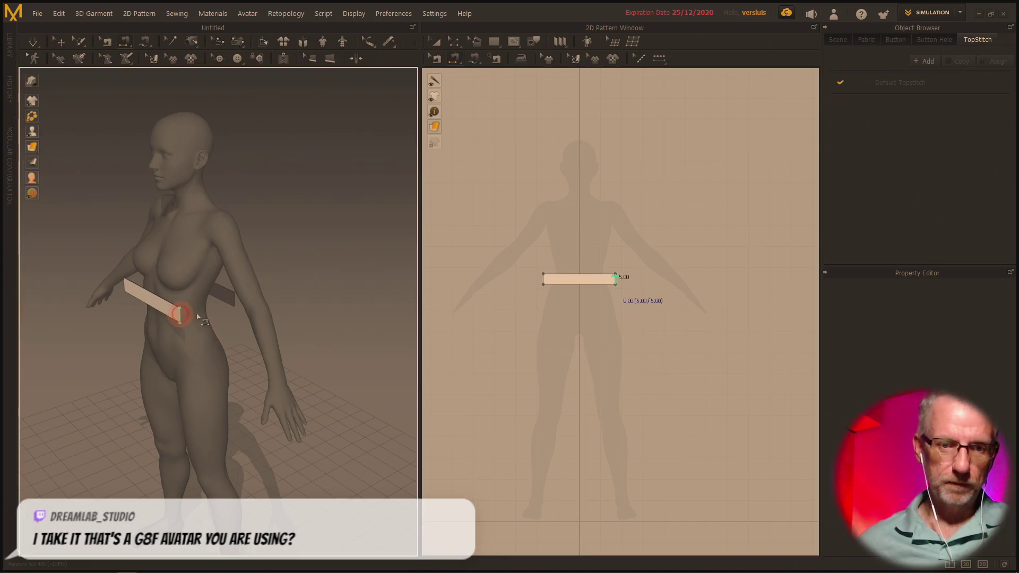
pyautogui.click(234, 304)
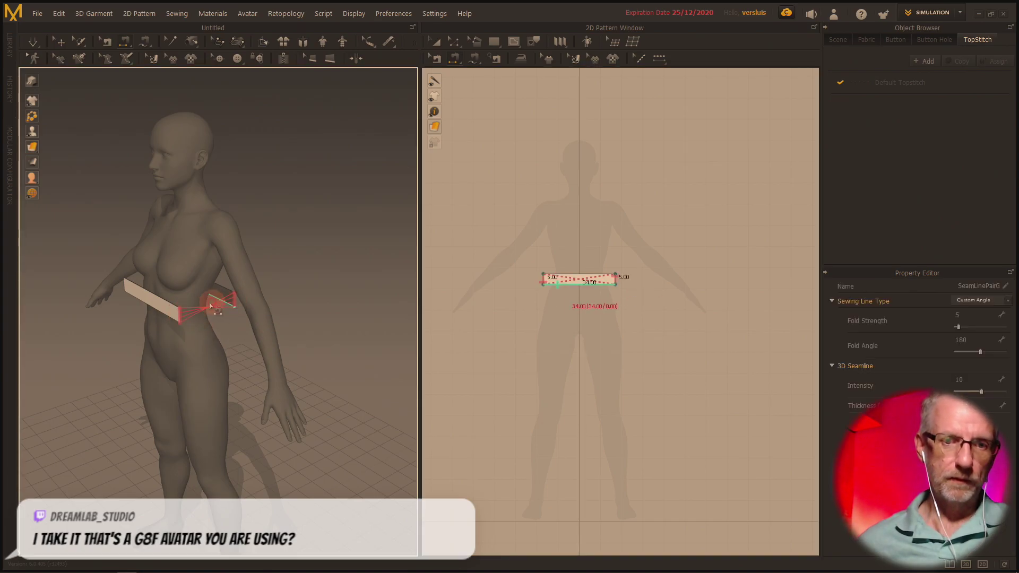
pyautogui.click(270, 308)
pyautogui.click(181, 313)
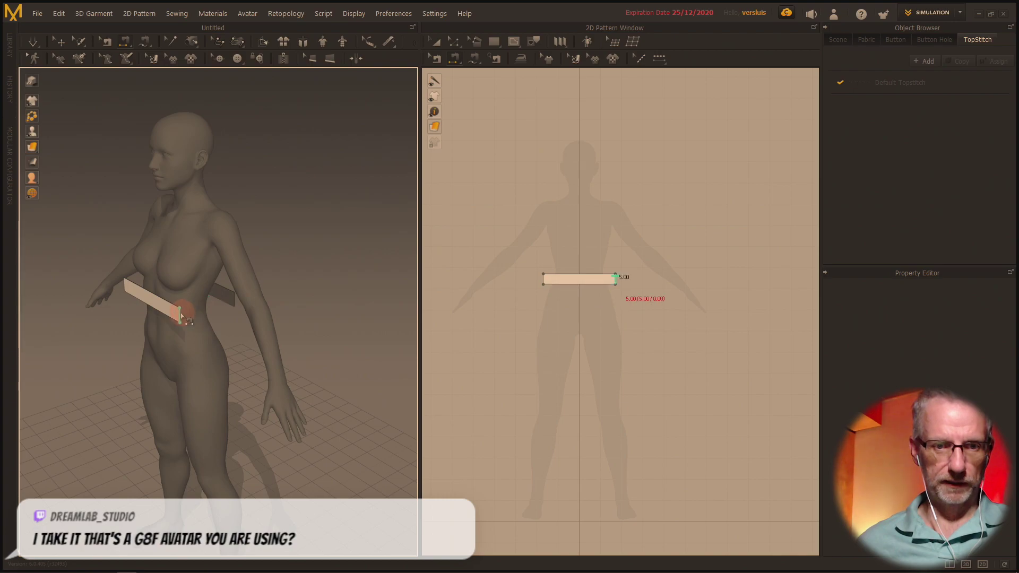
pyautogui.click(236, 297)
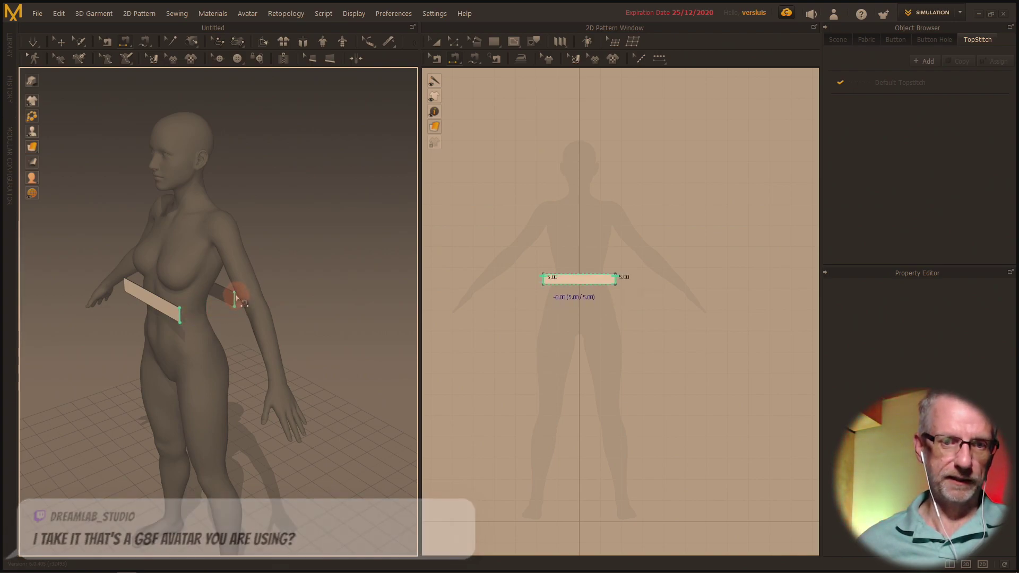
pyautogui.moveTo(237, 299); pyautogui.dragTo(268, 305, button='right')
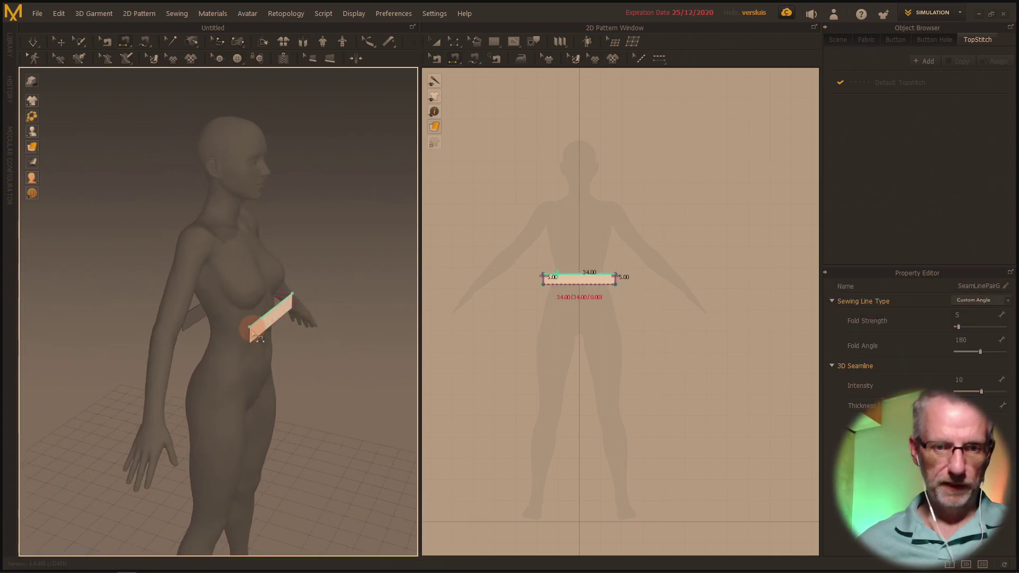
pyautogui.click(252, 338)
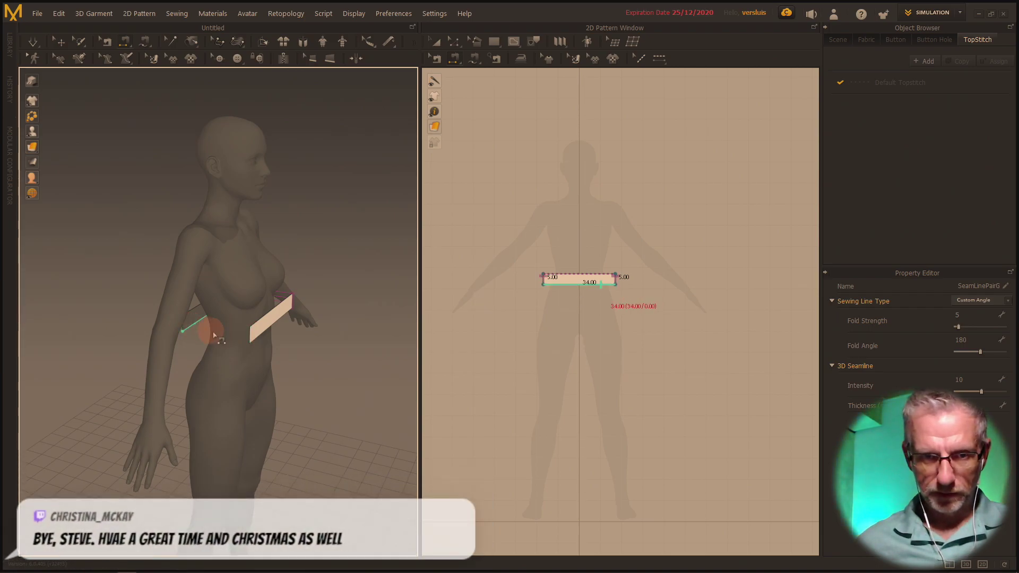
pyautogui.moveTo(205, 327); pyautogui.dragTo(167, 326, button='right')
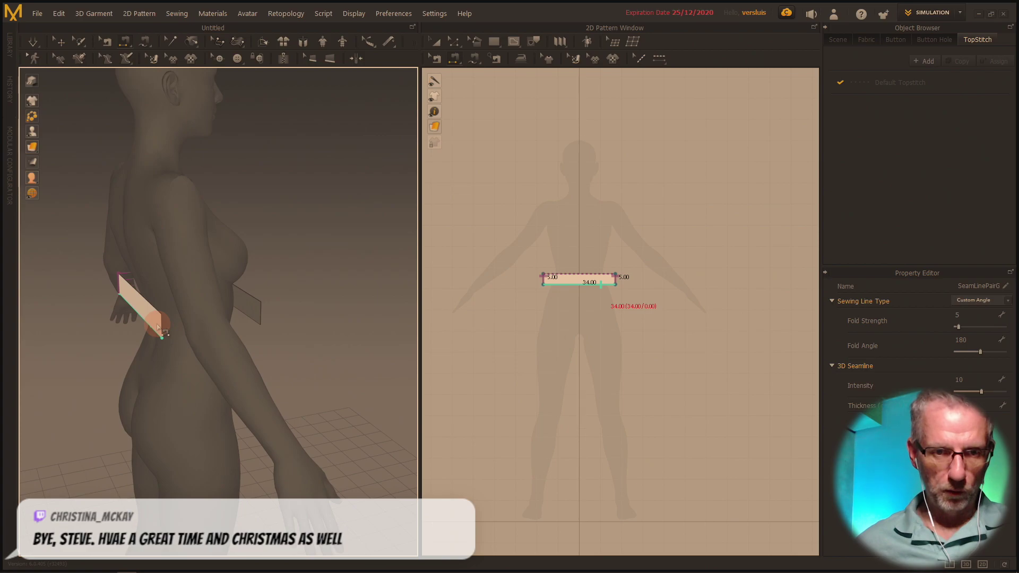
pyautogui.click(265, 308)
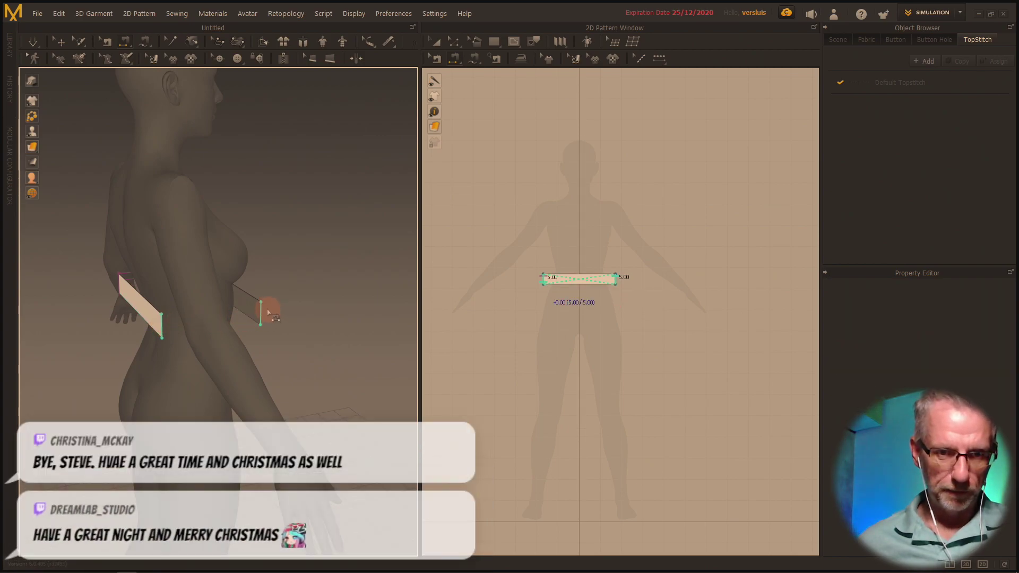
pyautogui.moveTo(296, 322); pyautogui.dragTo(207, 326, button='right')
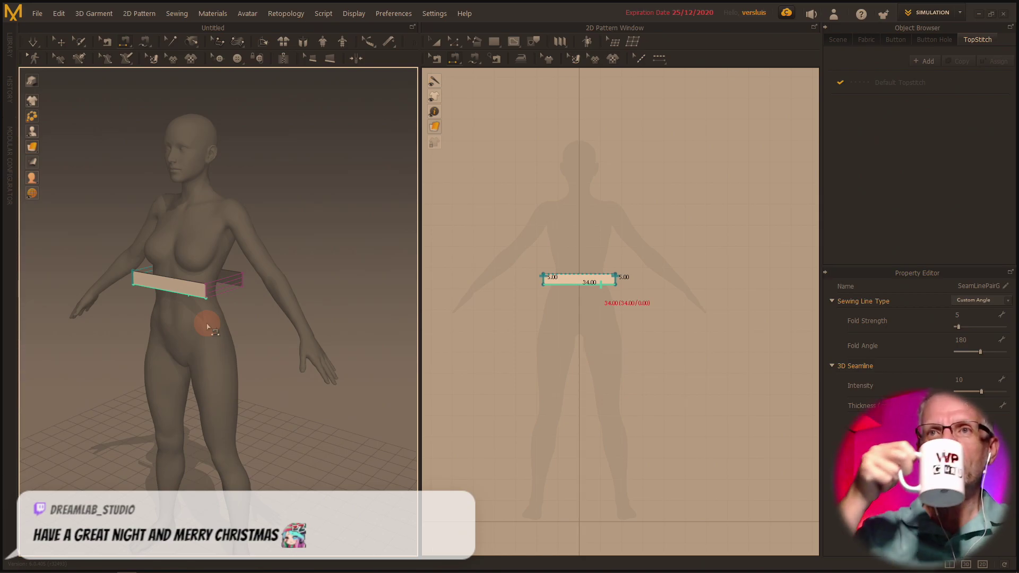
# Step: Simulate the band around the waist and pull its left part to even it out
pyautogui.press('space')
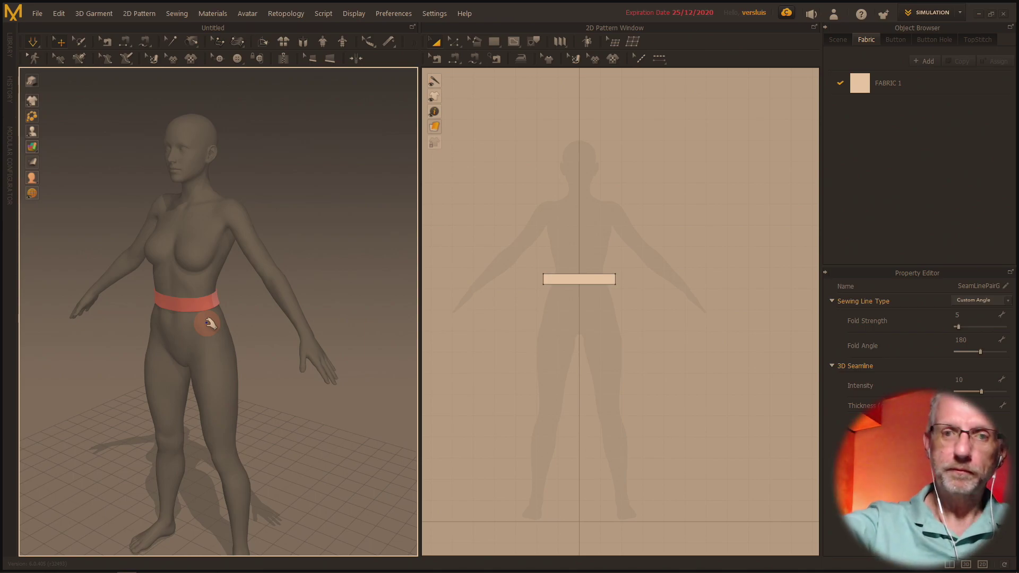
pyautogui.scroll(3, 247, 313)
pyautogui.moveTo(247, 312); pyautogui.dragTo(273, 280, button='right')
pyautogui.click(272, 270)
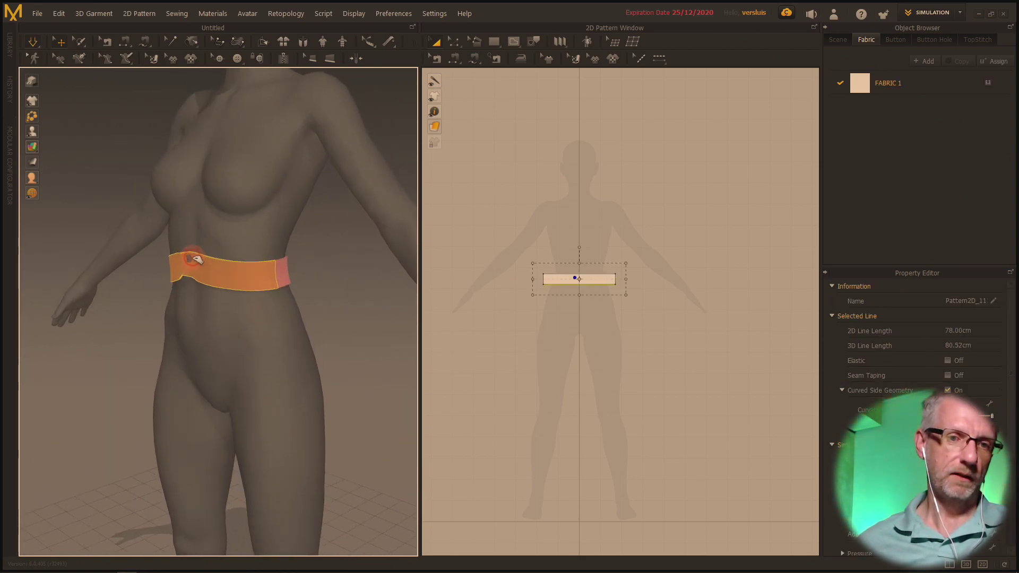
pyautogui.moveTo(175, 266); pyautogui.dragTo(205, 269)
pyautogui.scroll(-6, 281, 289)
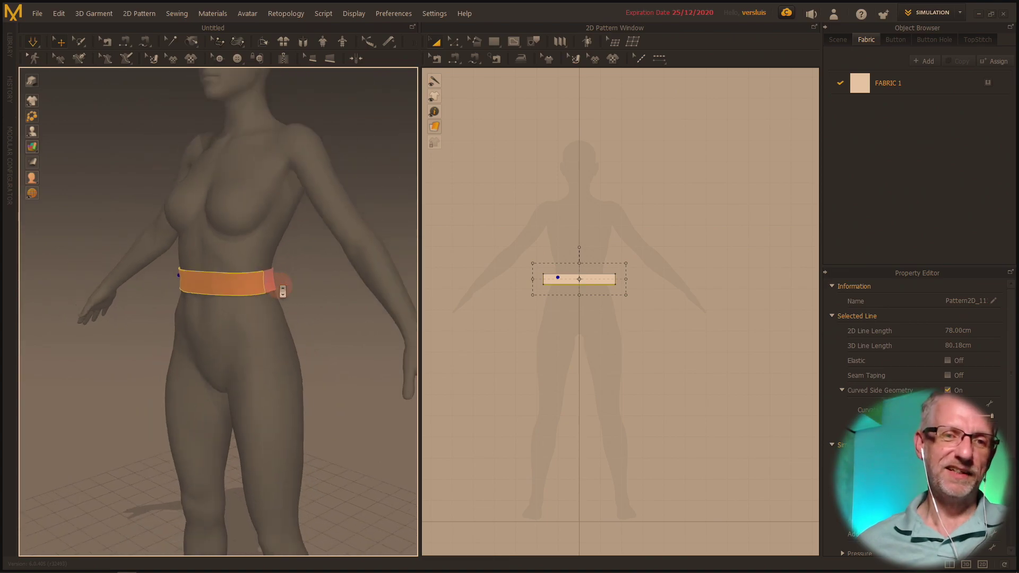
pyautogui.scroll(-3, 282, 291)
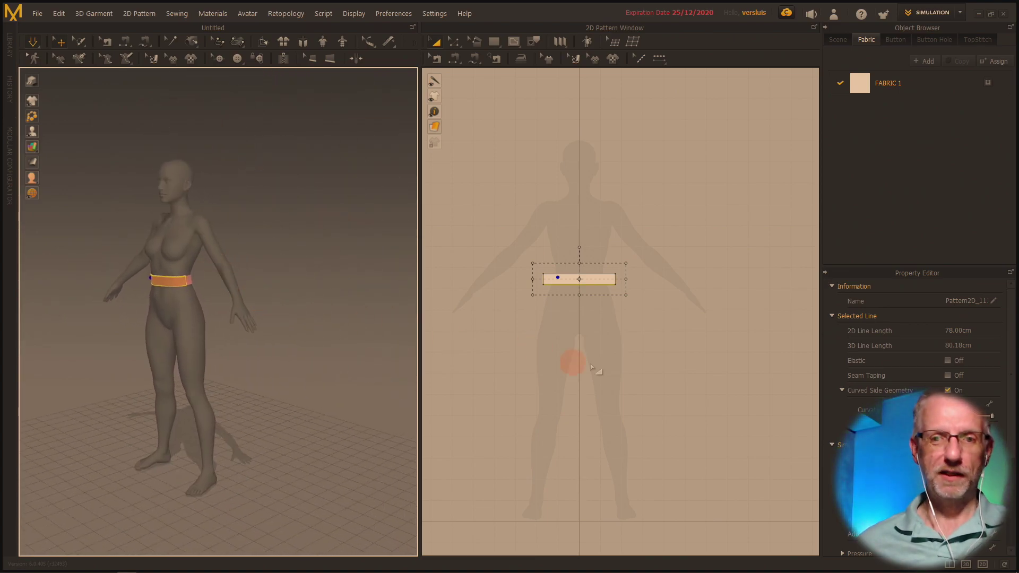
pyautogui.moveTo(584, 358); pyautogui.dragTo(632, 285, button='right')
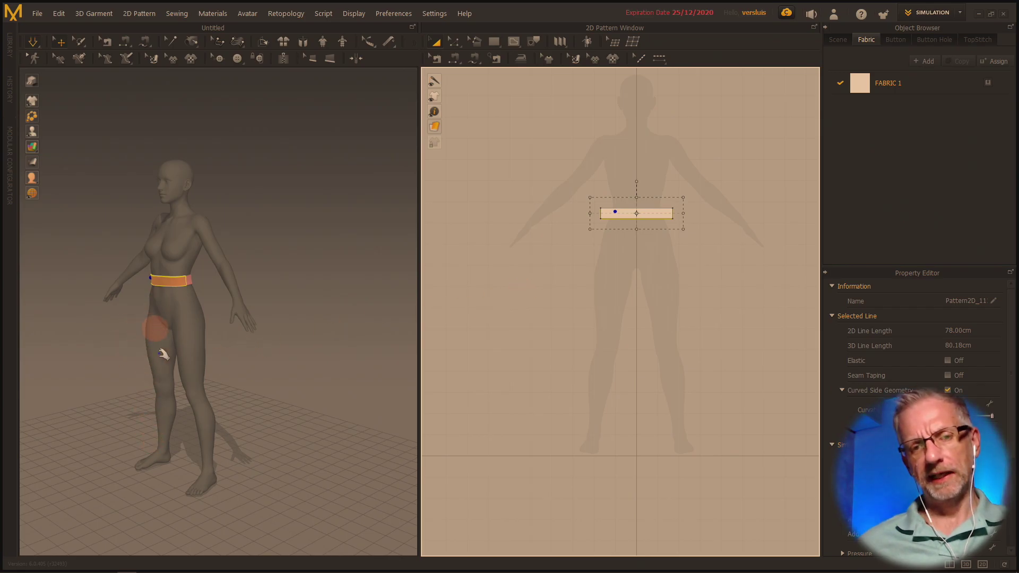
# Step: Create a 25 × 80 cm skirt panel rectangle and cancel the accidental second rectangle
pyautogui.click(566, 285)
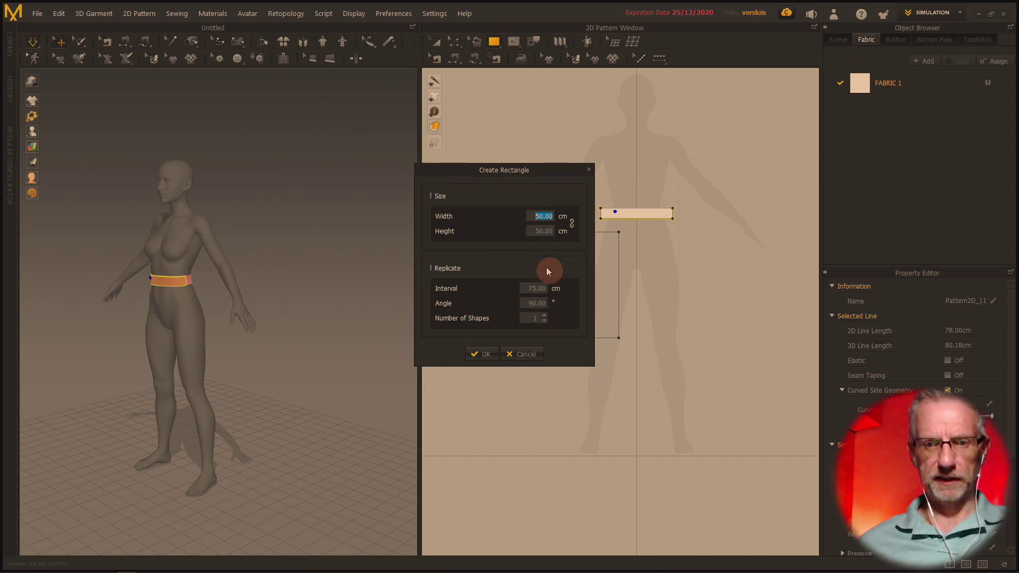
pyautogui.click(542, 231)
pyautogui.write('80')
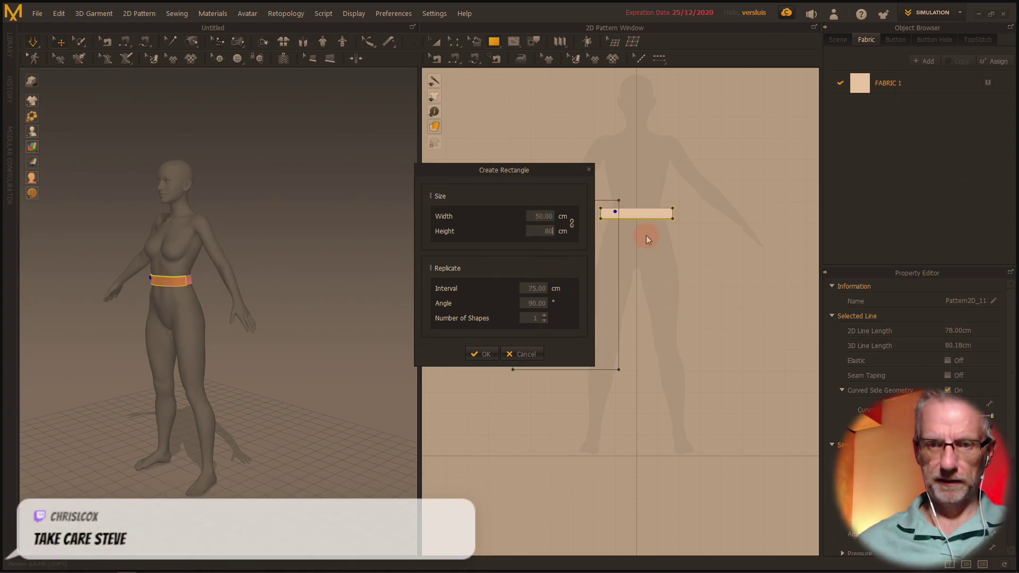
pyautogui.hotkey('shift', 'Tab')
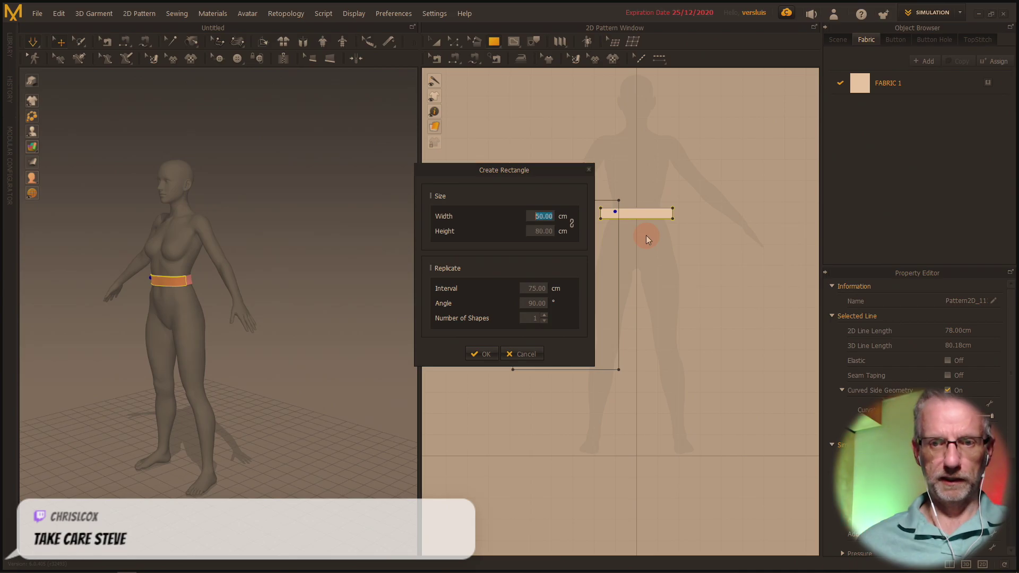
pyautogui.write('25')
pyautogui.press('Return')
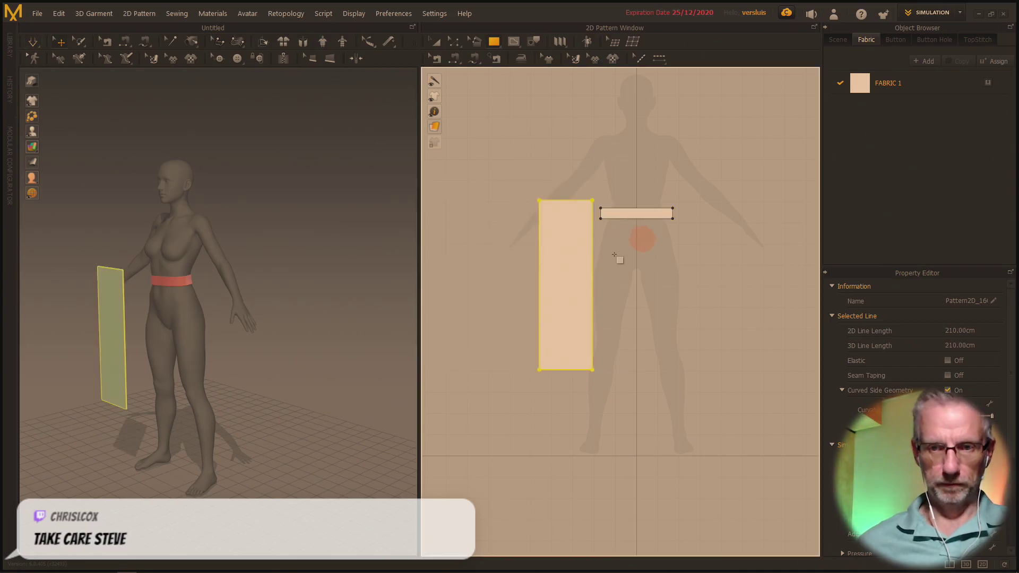
pyautogui.click(547, 415)
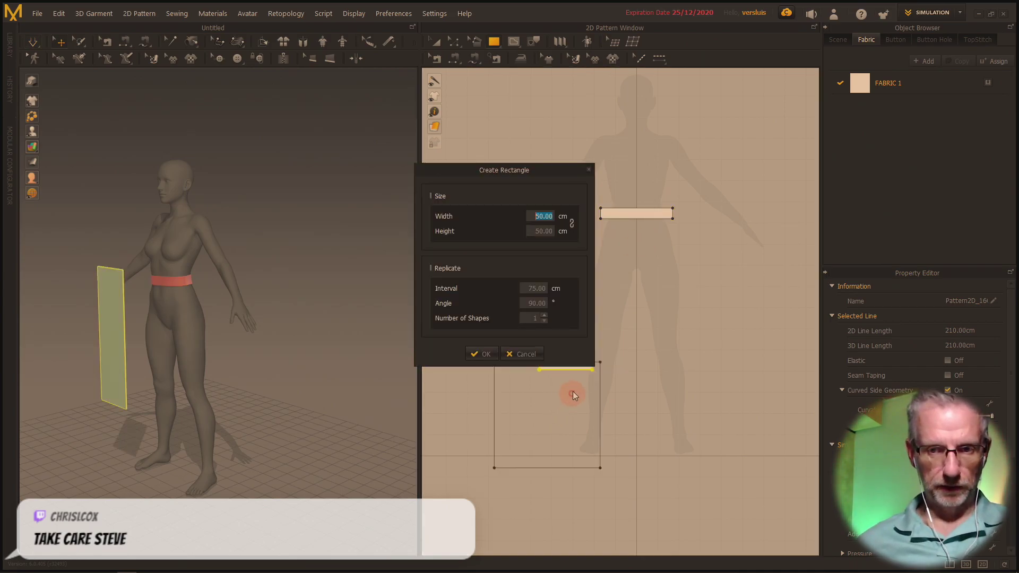
pyautogui.click(519, 356)
pyautogui.press('Escape')
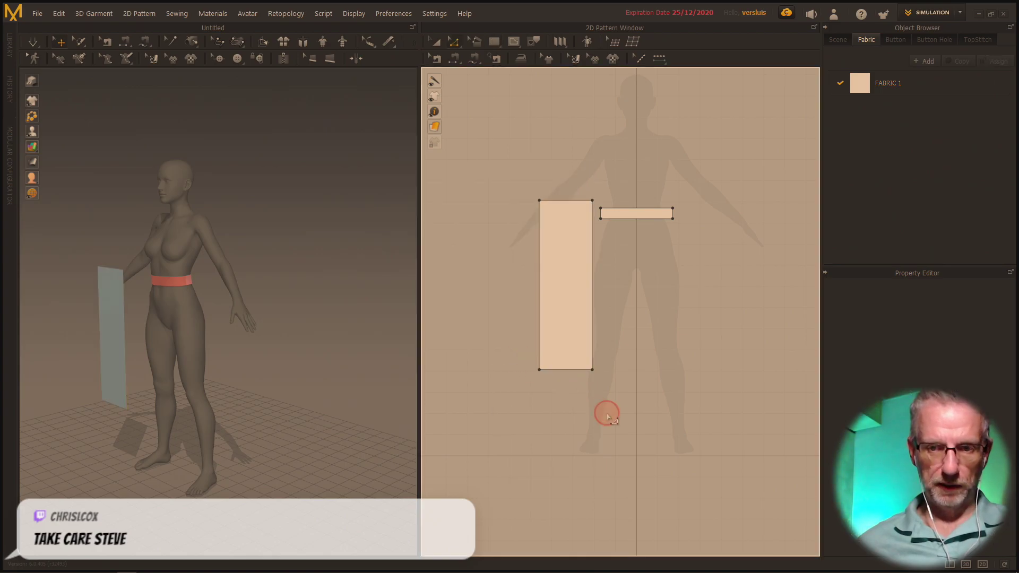
pyautogui.click(605, 414)
pyautogui.click(573, 370)
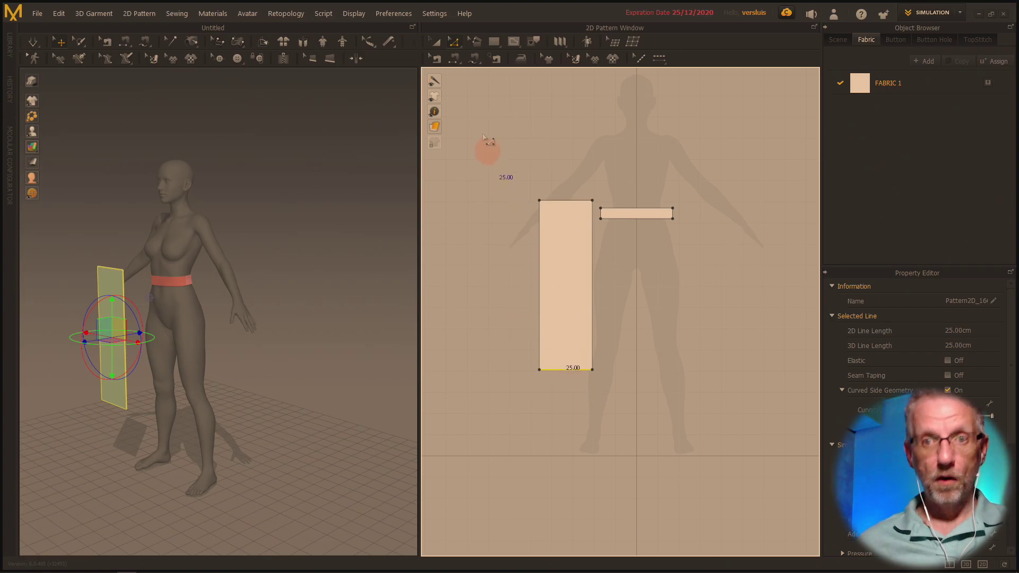
pyautogui.click(457, 43)
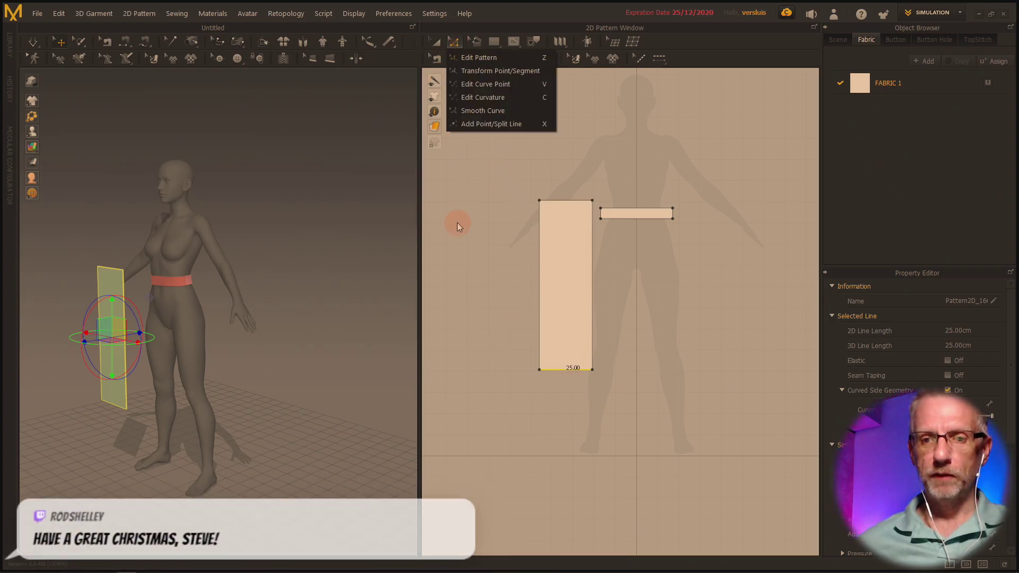
pyautogui.click(561, 397)
pyautogui.click(576, 370)
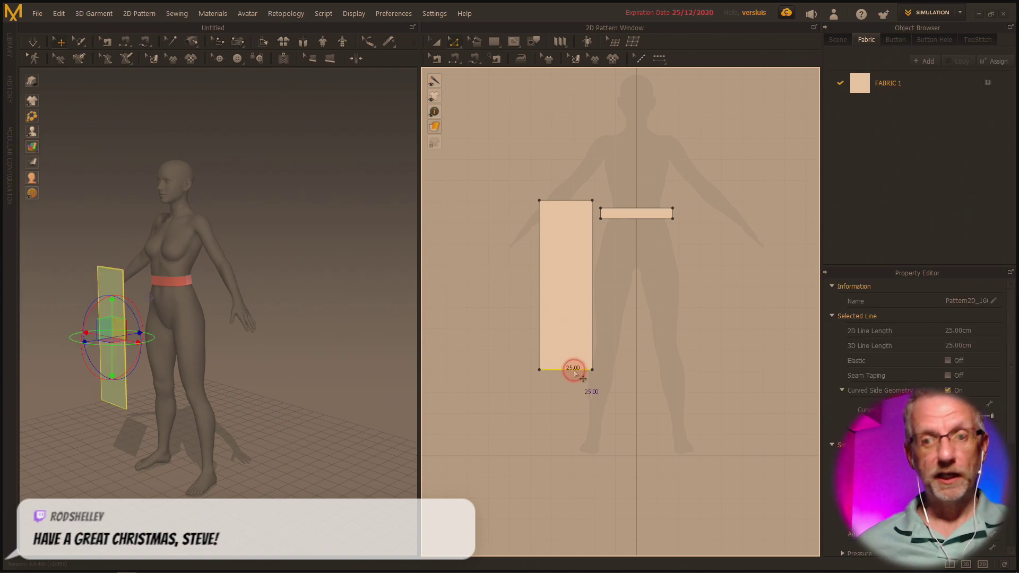
pyautogui.rightClick(574, 372)
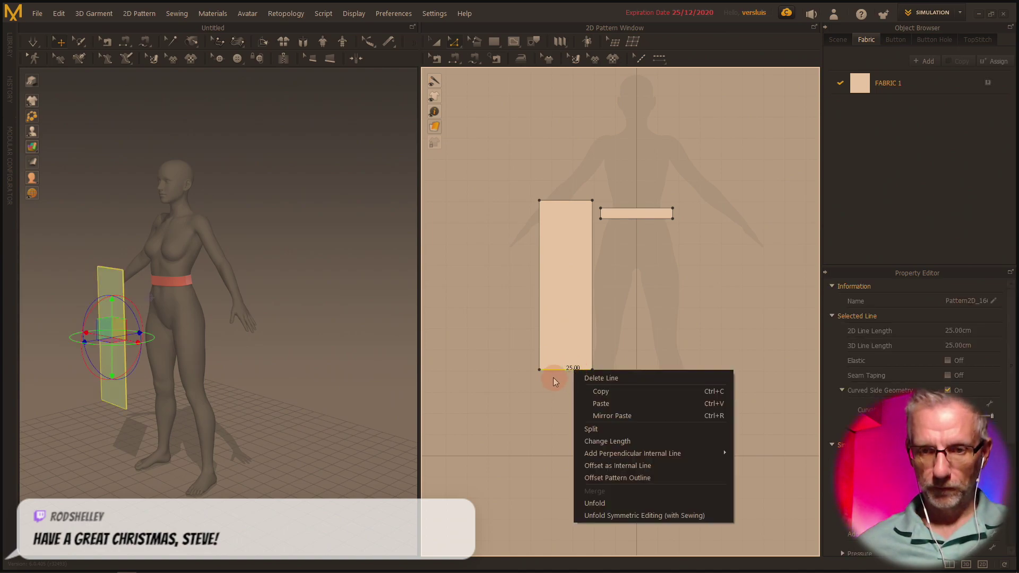
# Step: Move the skirt panel's bottom-left corner exactly 25 cm outward
pyautogui.click(540, 368)
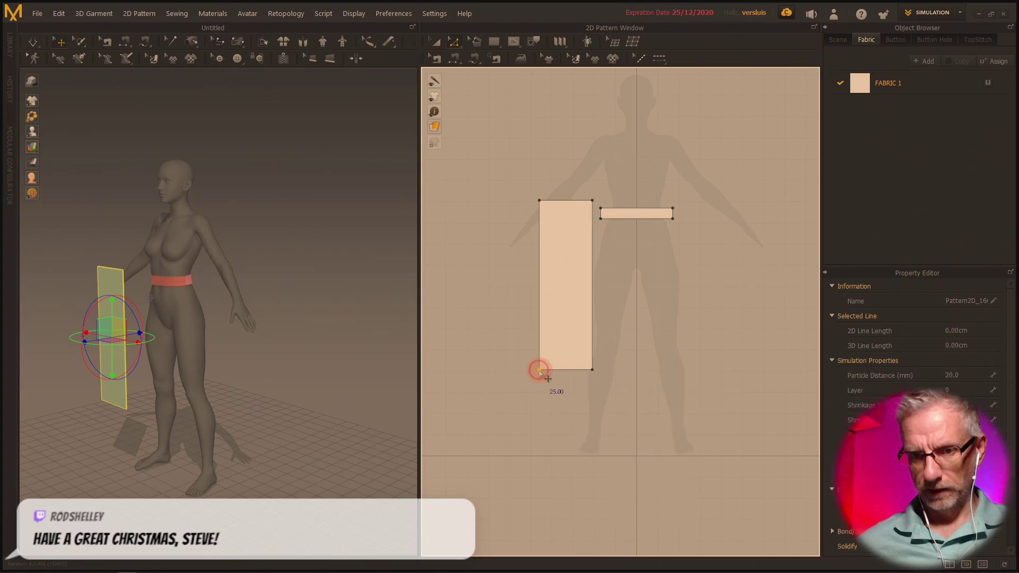
pyautogui.moveTo(539, 369); pyautogui.dragTo(518, 370)
pyautogui.rightClick(517, 369)
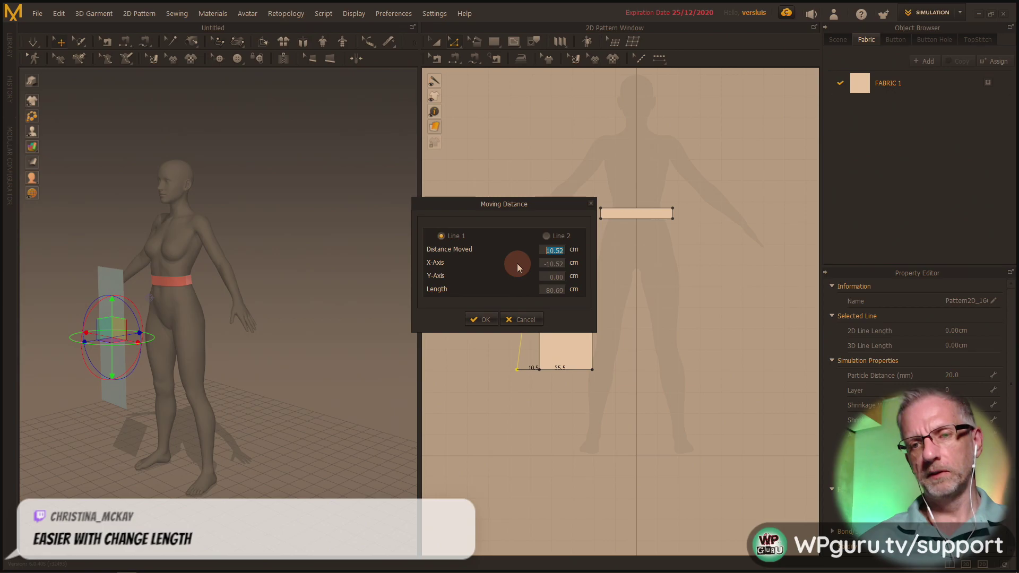
pyautogui.write('40')
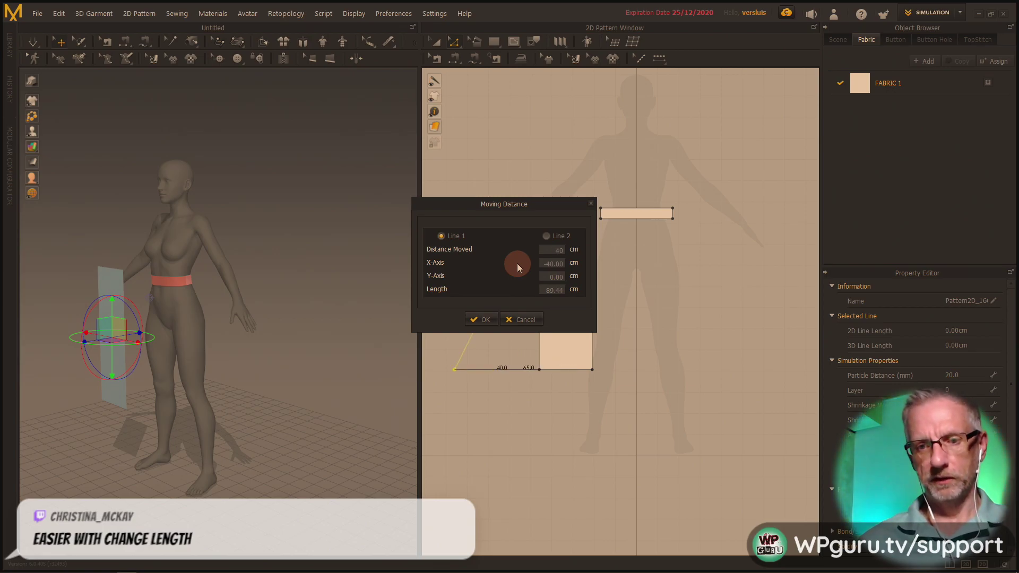
pyautogui.press('BackSpace')
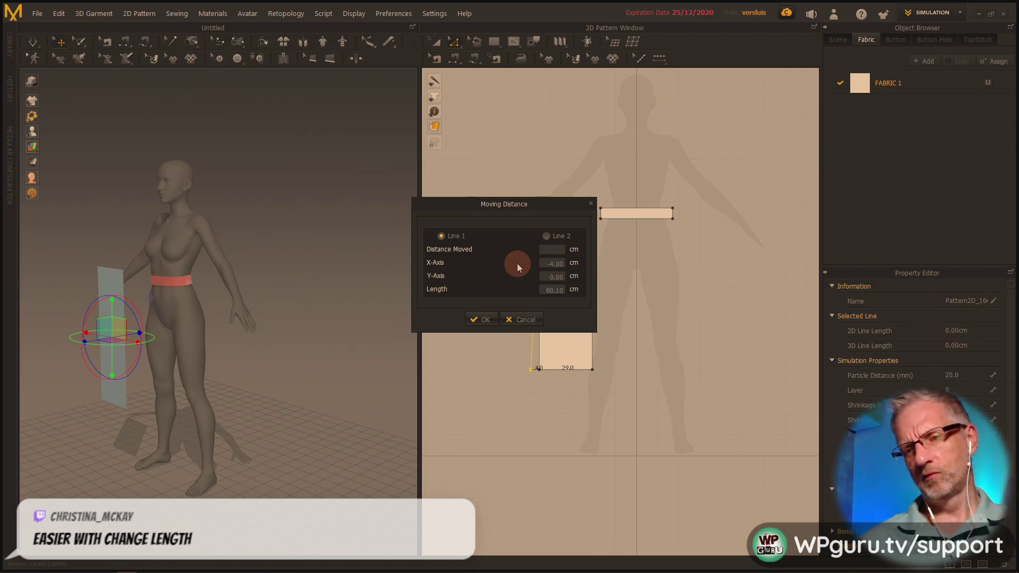
pyautogui.write('25')
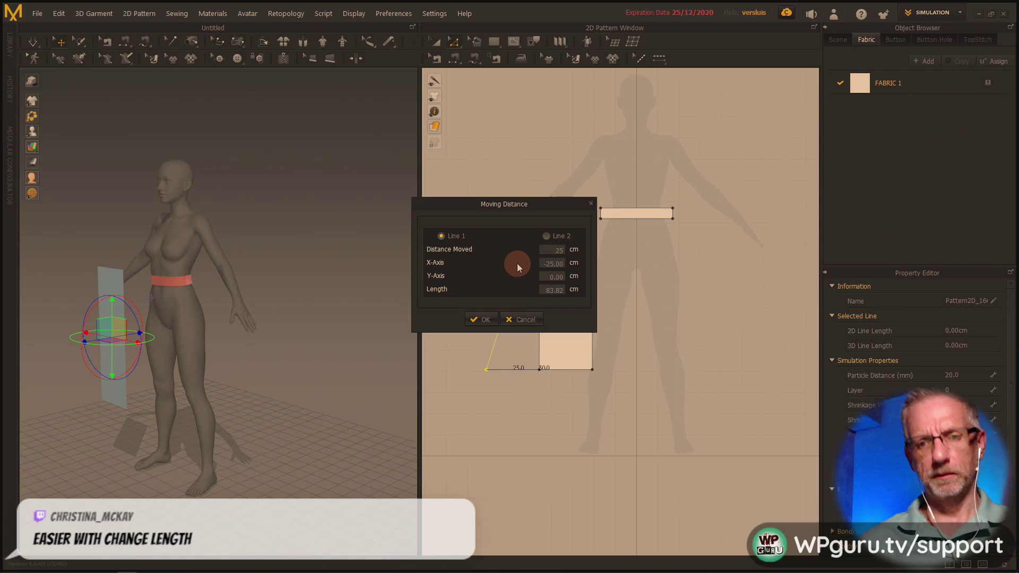
pyautogui.press('Return')
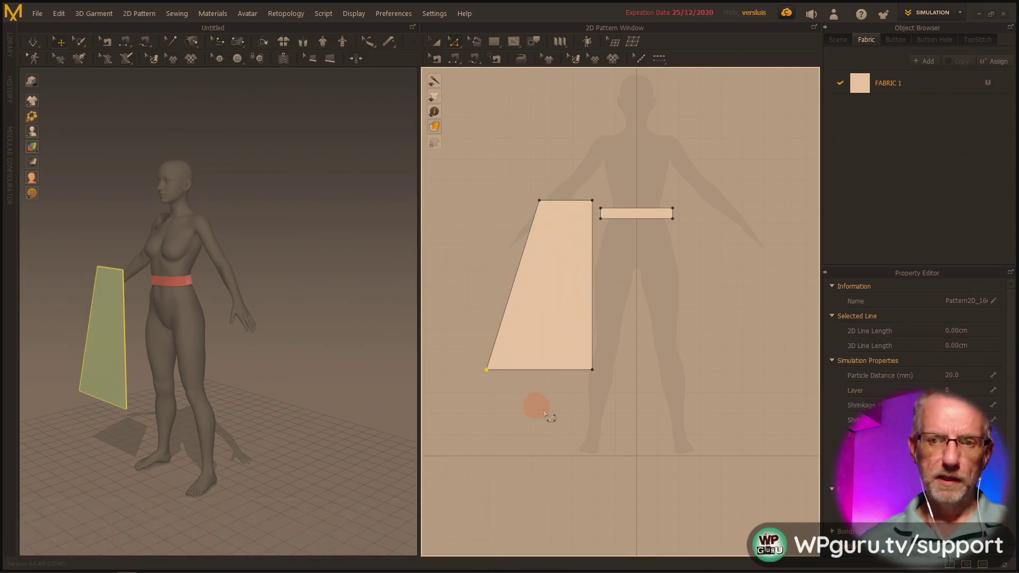
# Step: Undo the corner move and stretch the panel's bottom edge evenly to 60 cm wide
pyautogui.hotkey('ctrl', 'z')
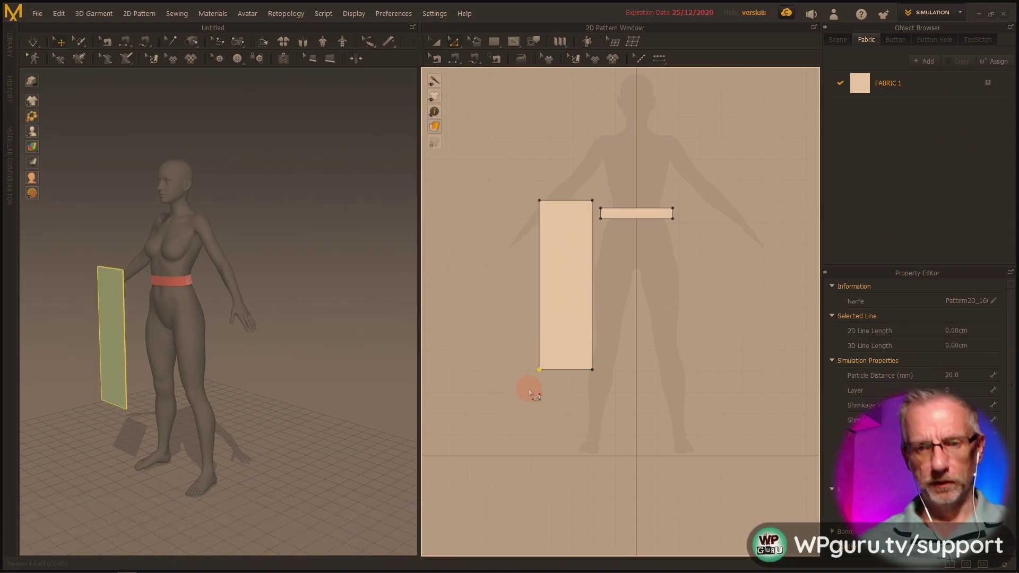
pyautogui.click(529, 393)
pyautogui.click(461, 43)
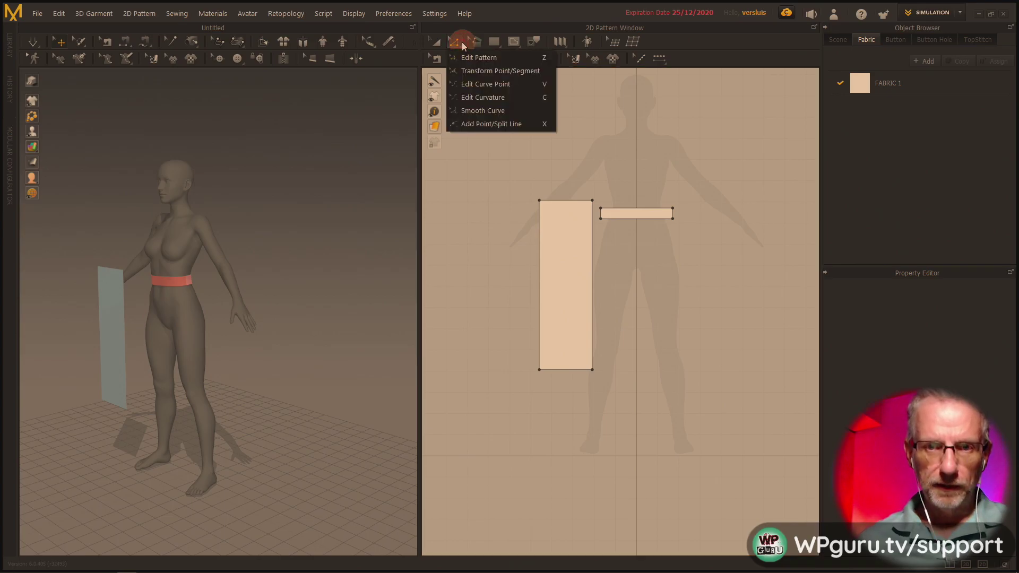
pyautogui.click(502, 112)
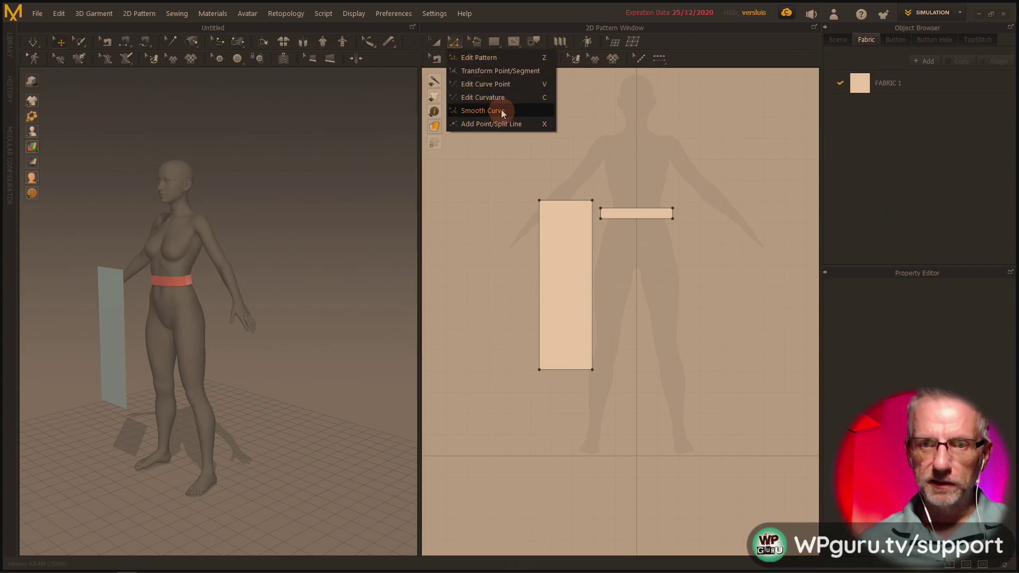
pyautogui.click(503, 74)
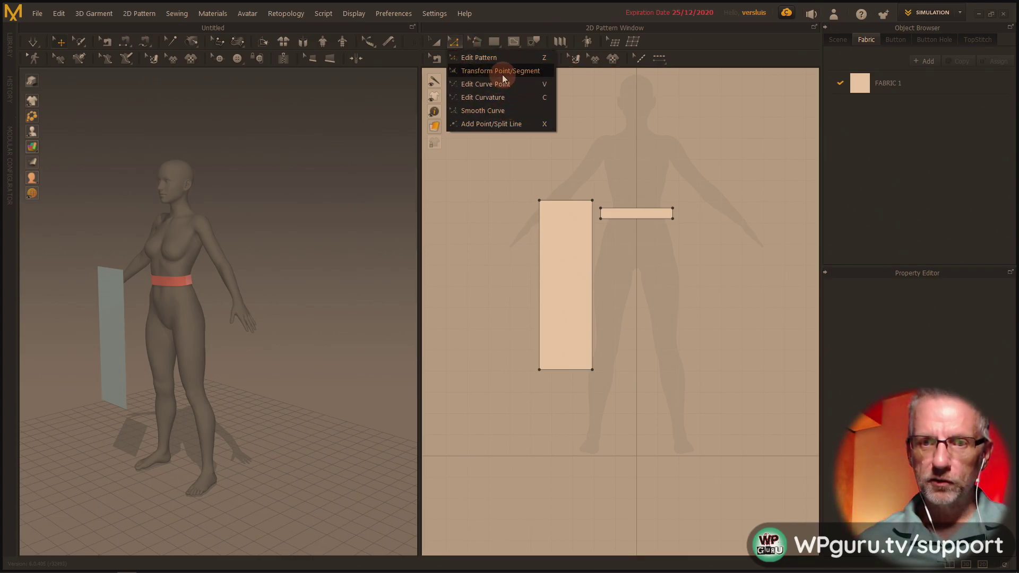
pyautogui.scroll(5, 522, 354)
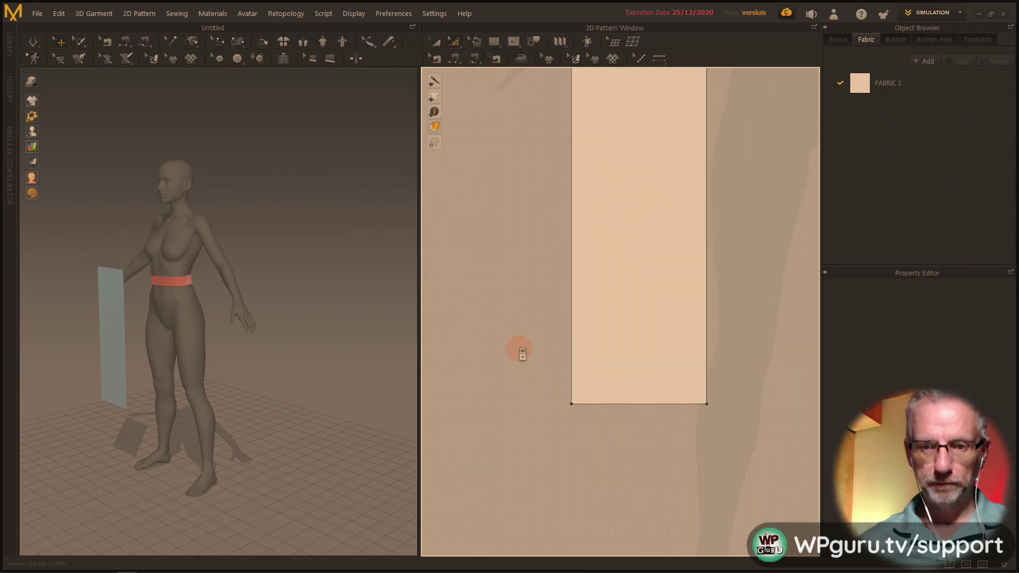
pyautogui.scroll(-3, 522, 353)
pyautogui.moveTo(486, 322); pyautogui.dragTo(674, 372)
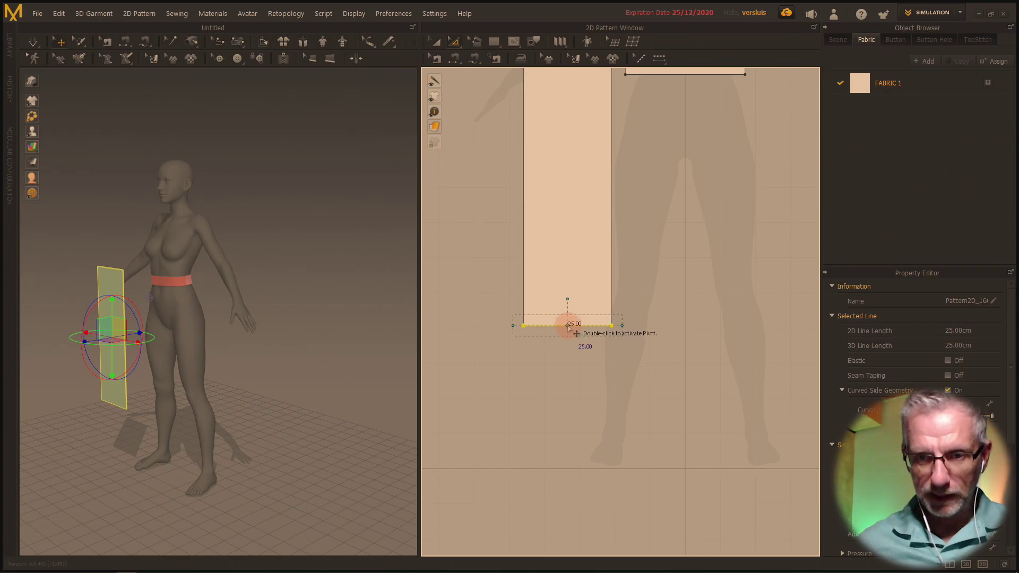
pyautogui.moveTo(625, 329); pyautogui.dragTo(721, 342)
pyautogui.rightClick(724, 344)
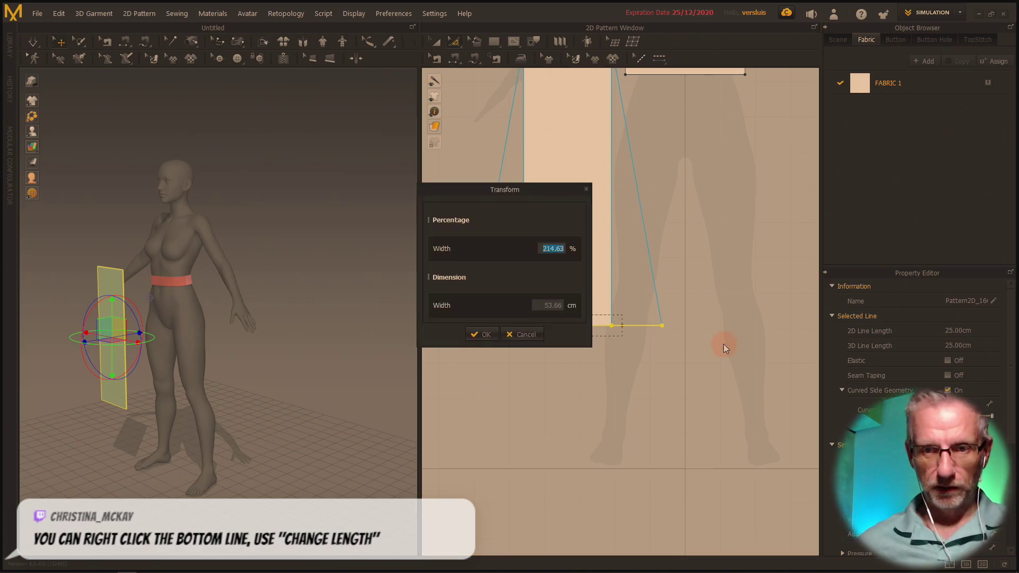
pyautogui.moveTo(540, 310); pyautogui.dragTo(578, 319)
pyautogui.write('60')
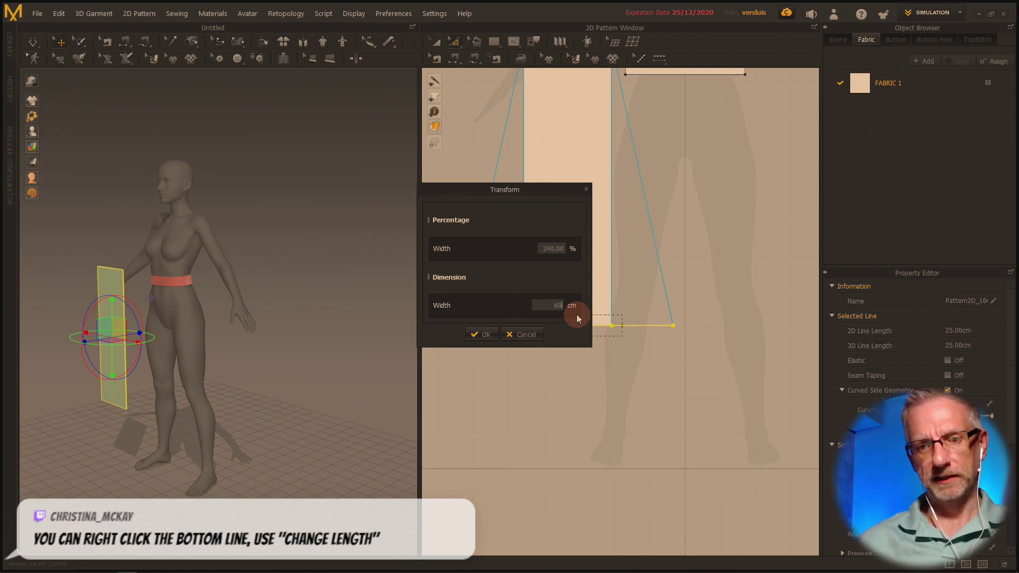
pyautogui.press('Return')
# Step: Move the skirt panel slightly lower on the 2D board
pyautogui.scroll(-2, 336, 375)
pyautogui.scroll(-1, 336, 375)
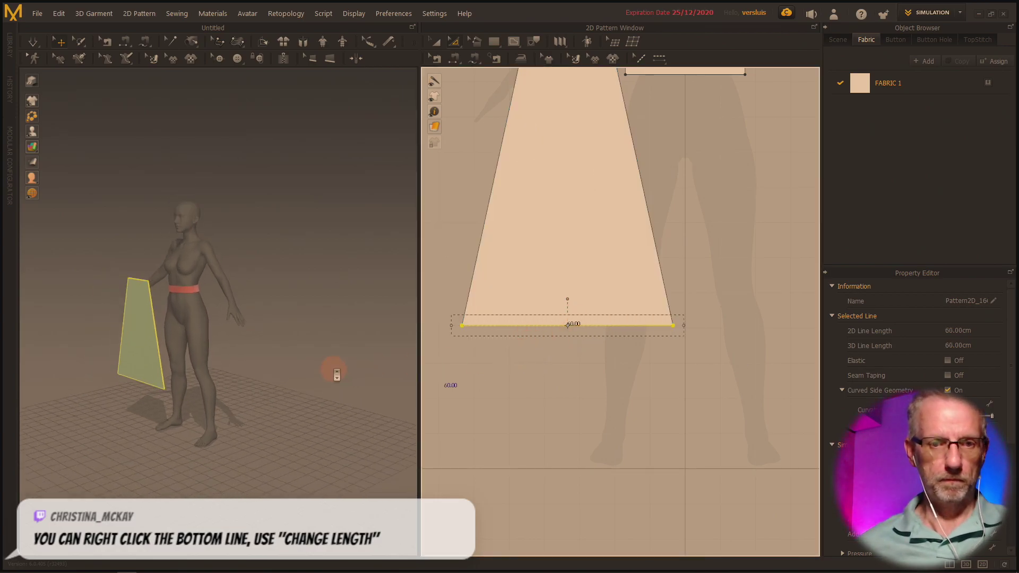
pyautogui.scroll(2, 337, 372)
pyautogui.scroll(-3, 533, 428)
pyautogui.scroll(1, 538, 431)
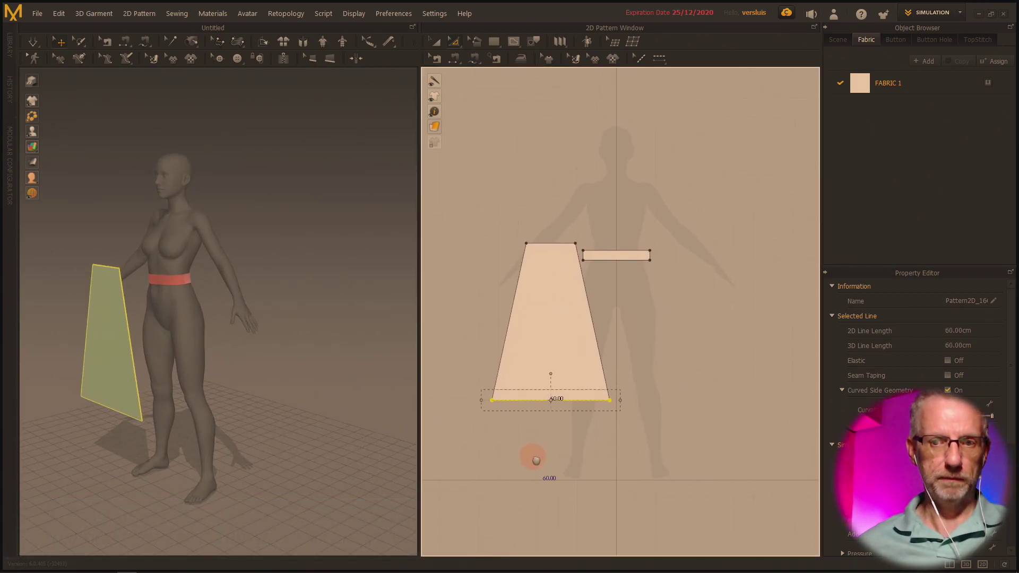
pyautogui.moveTo(547, 352); pyautogui.dragTo(554, 389)
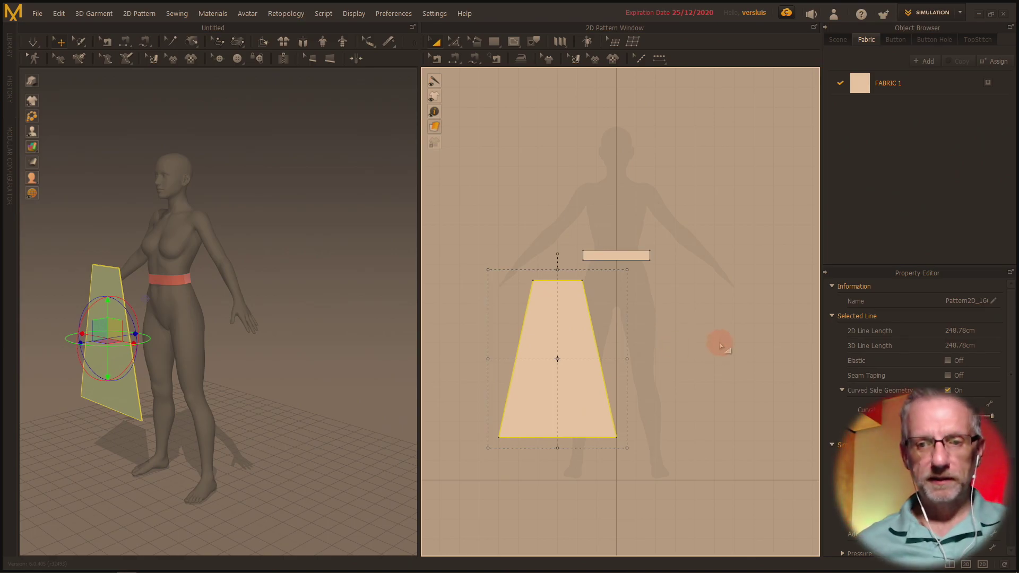
pyautogui.click(664, 389)
pyautogui.click(558, 437)
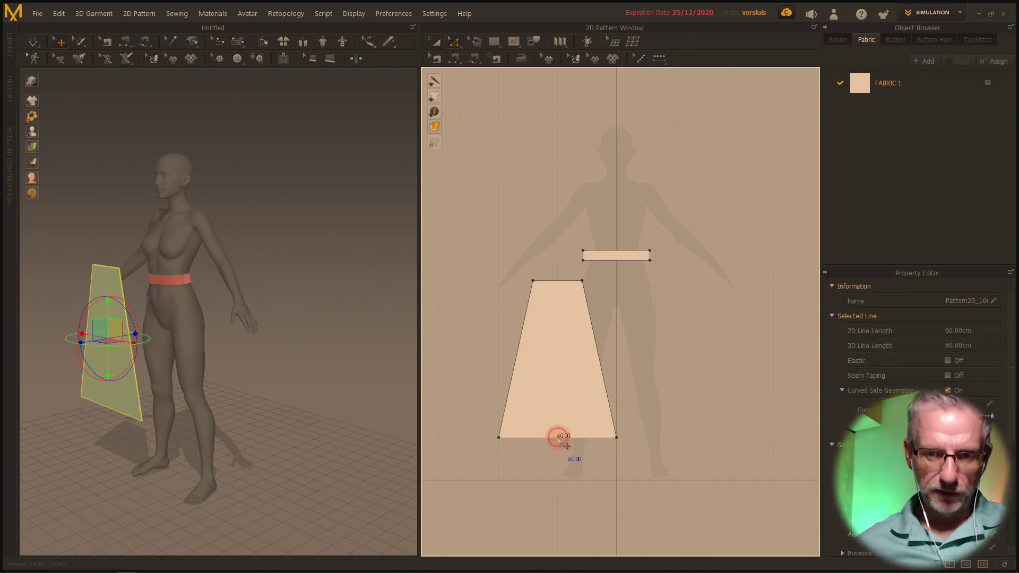
pyautogui.rightClick(557, 436)
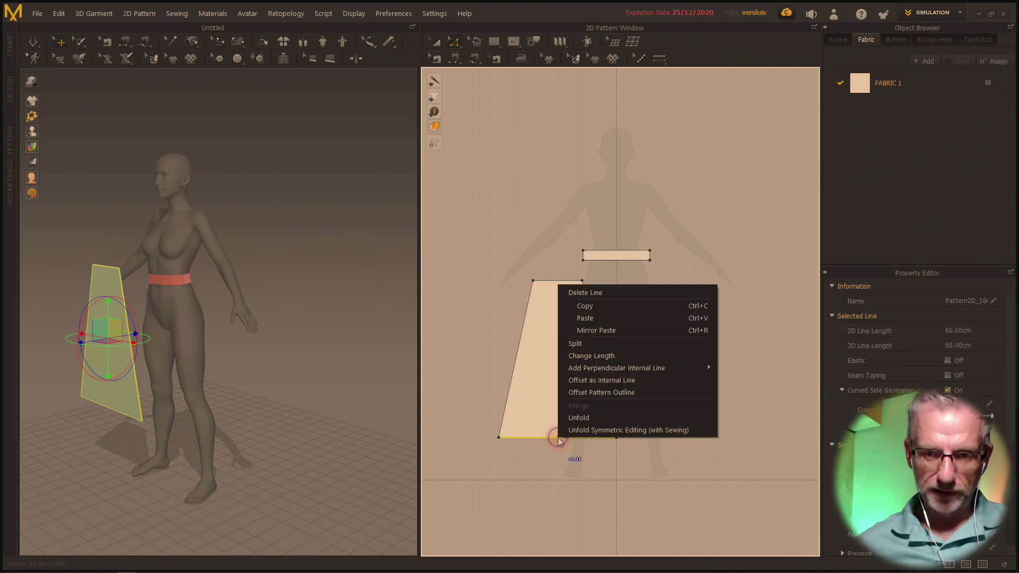
pyautogui.click(656, 354)
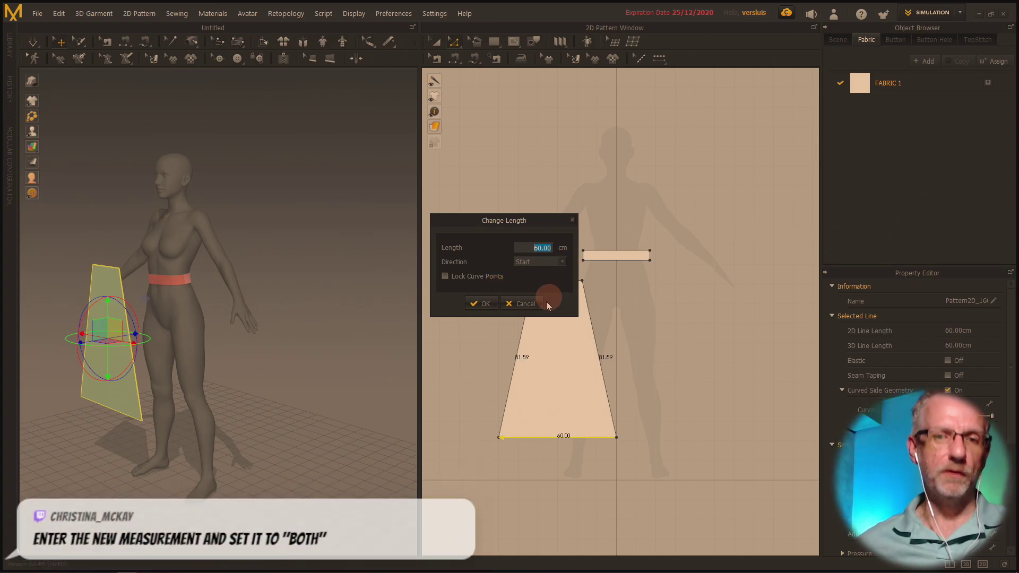
pyautogui.click(563, 262)
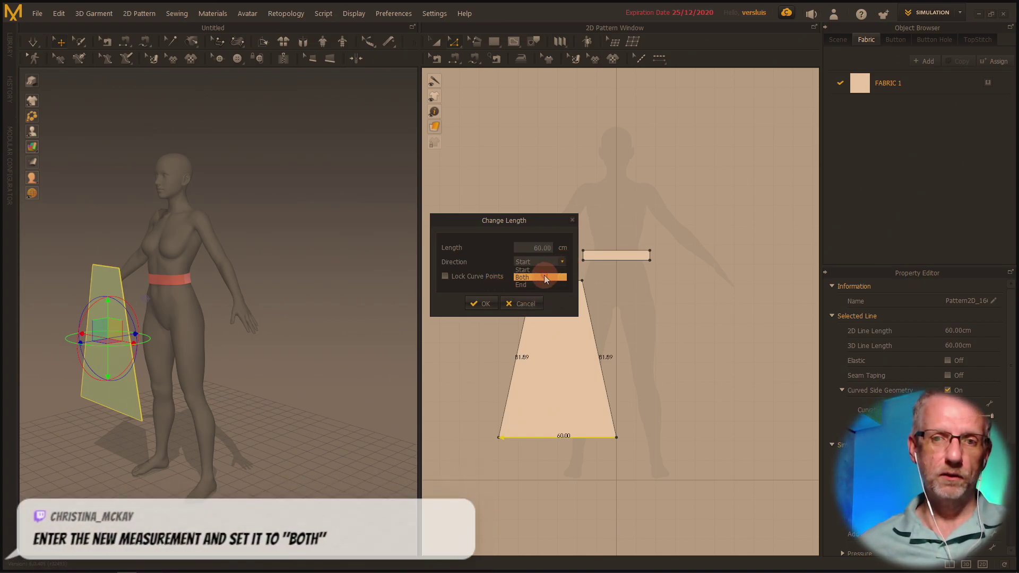
pyautogui.click(539, 277)
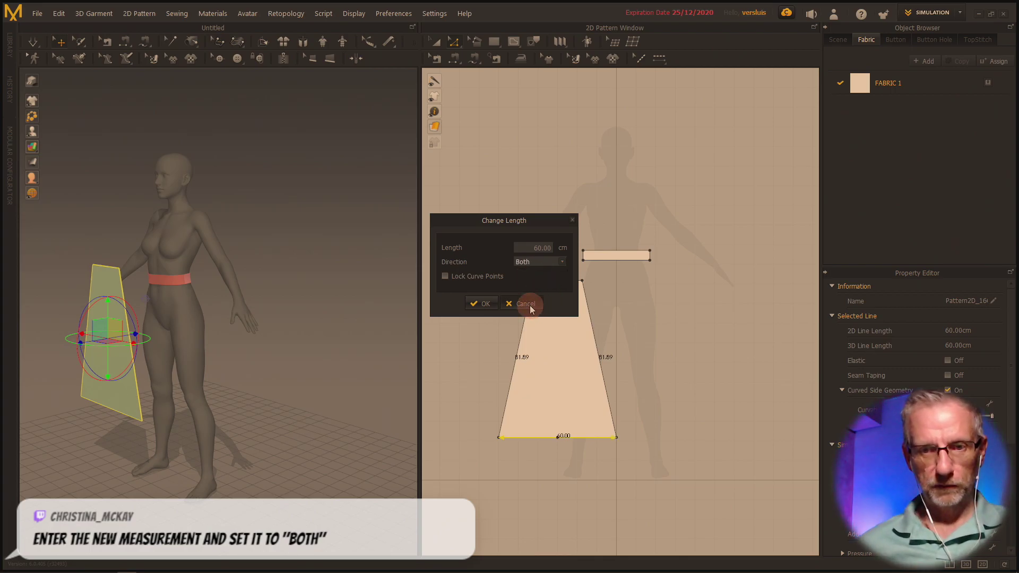
pyautogui.click(525, 304)
pyautogui.click(671, 401)
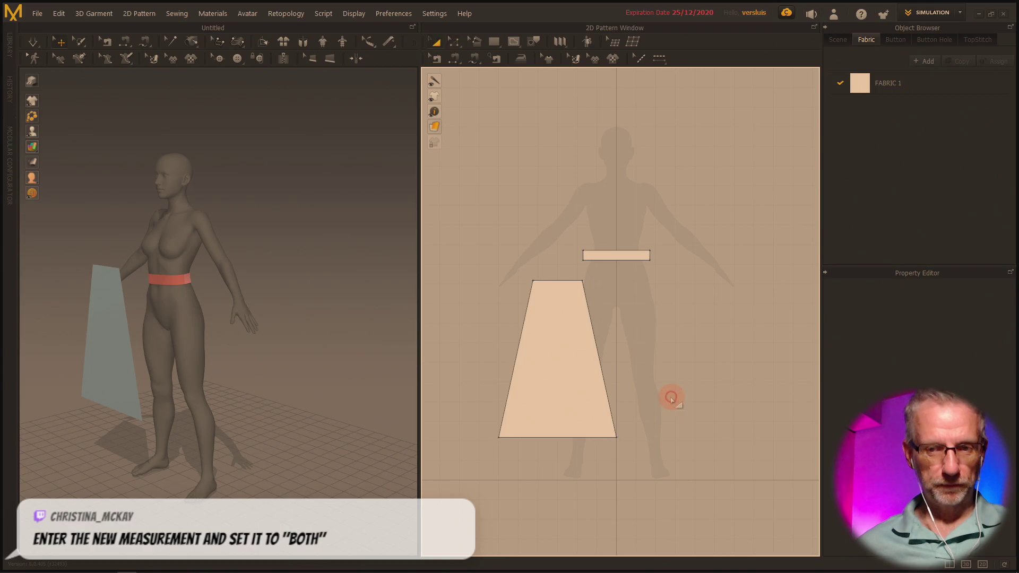
pyautogui.click(565, 391)
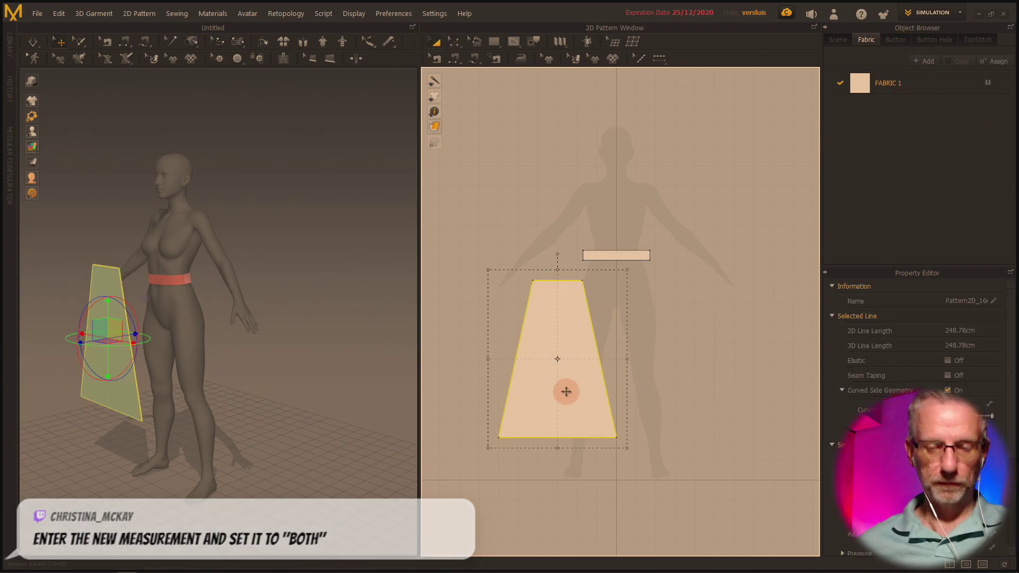
# Step: Paste a second skirt panel, duplicate the waistband, and arrange both strips above the panels
pyautogui.hotkey('ctrl', 'v')
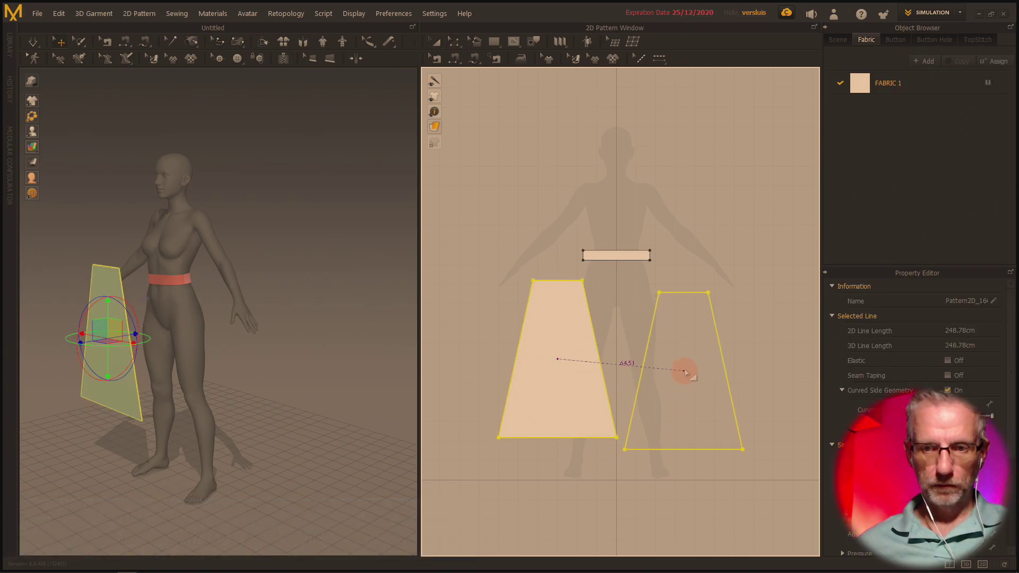
pyautogui.click(619, 333)
pyautogui.click(612, 258)
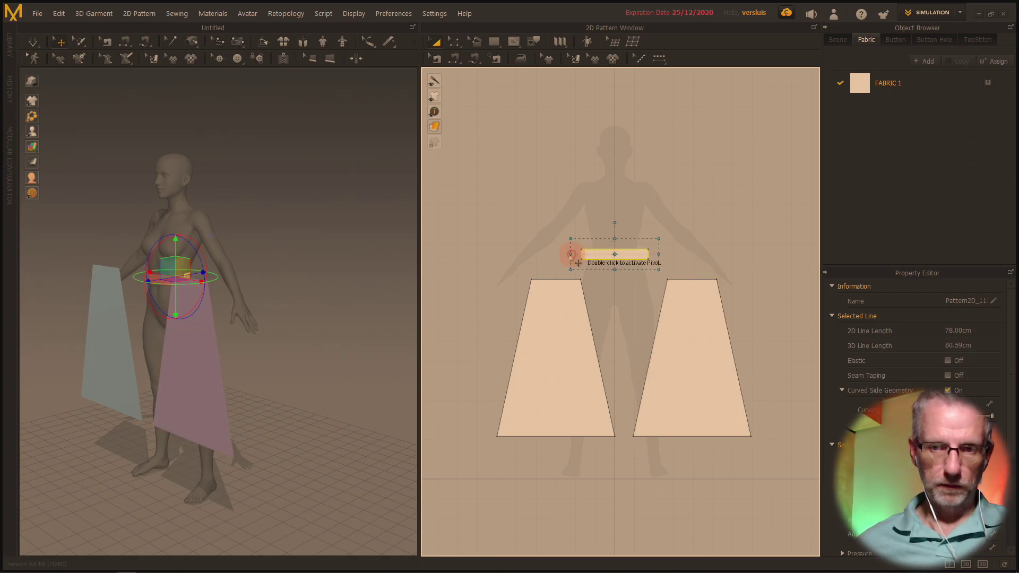
pyautogui.click(600, 274)
pyautogui.moveTo(598, 257); pyautogui.dragTo(545, 260)
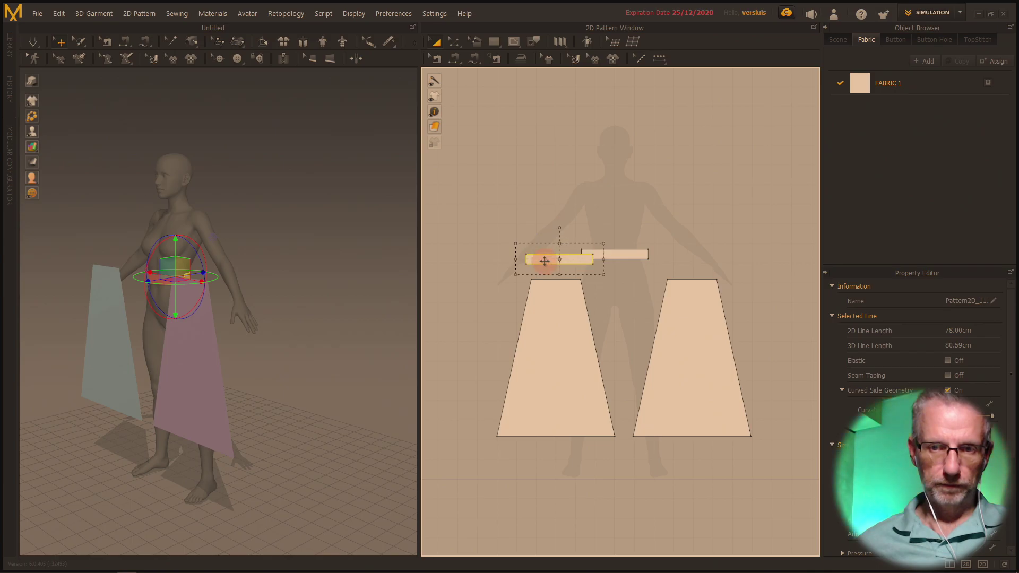
pyautogui.moveTo(630, 260); pyautogui.dragTo(701, 264)
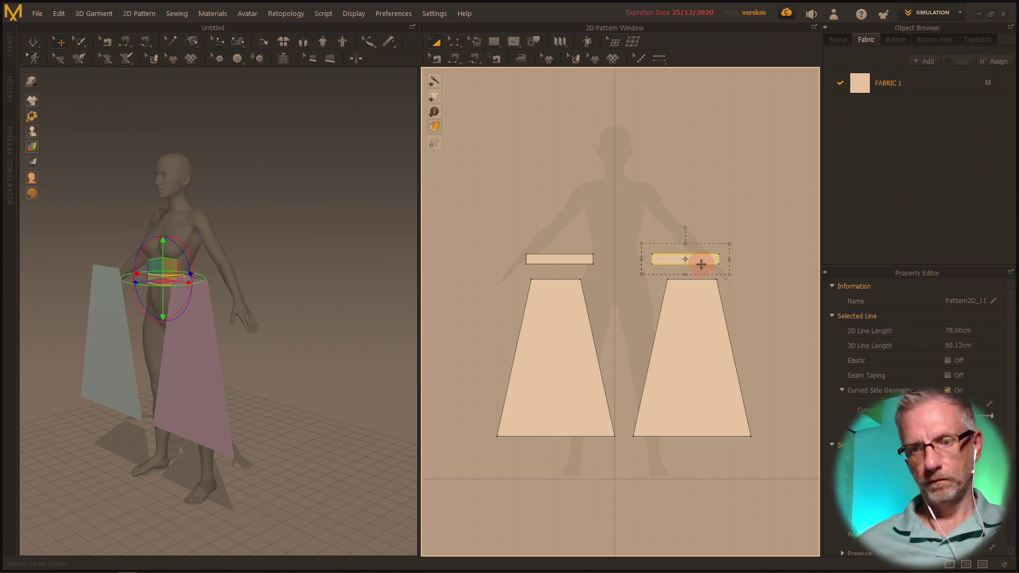
pyautogui.moveTo(580, 261); pyautogui.dragTo(585, 229)
pyautogui.click(699, 260)
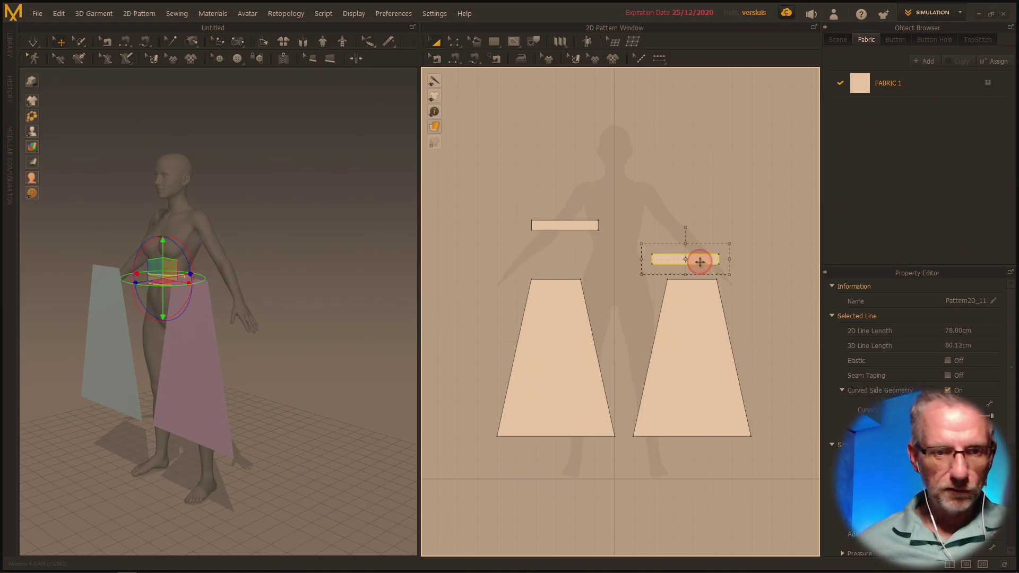
pyautogui.moveTo(701, 261); pyautogui.dragTo(635, 261)
pyautogui.moveTo(565, 229); pyautogui.dragTo(720, 264)
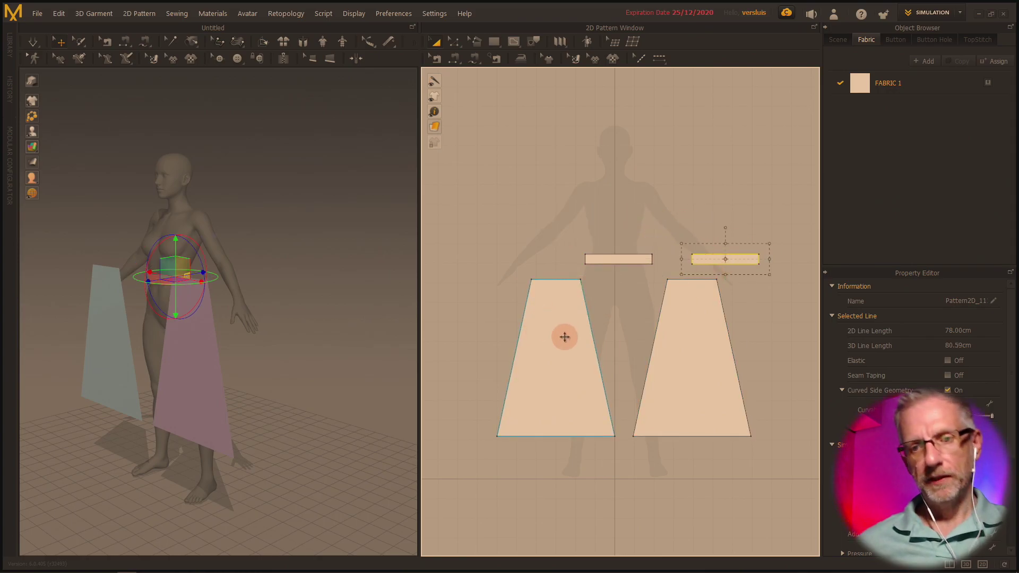
# Step: Reposition the left and right skirt panels beneath their waistband strips
pyautogui.moveTo(560, 337)
pyautogui.mouseDown()
pyautogui.moveTo(510, 339)
pyautogui.moveTo(580, 337)
pyautogui.mouseUp()
pyautogui.click(695, 355)
pyautogui.moveTo(695, 354); pyautogui.dragTo(689, 355)
pyautogui.moveTo(588, 358); pyautogui.dragTo(562, 362)
pyautogui.moveTo(659, 366); pyautogui.dragTo(682, 372)
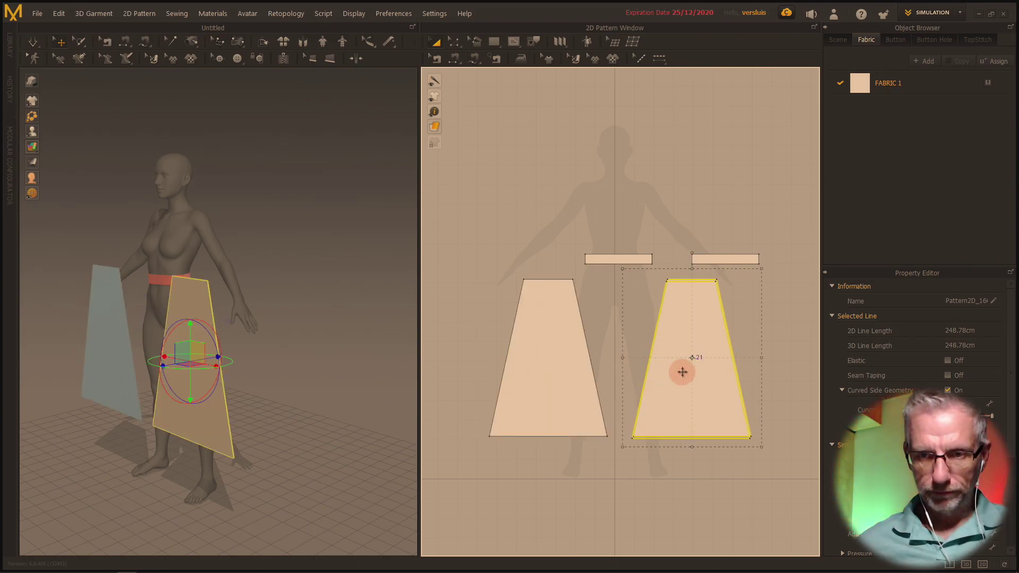
# Step: Sew the panels' inner side edges and uniformly split the left waistband's top line in half
pyautogui.press('h')
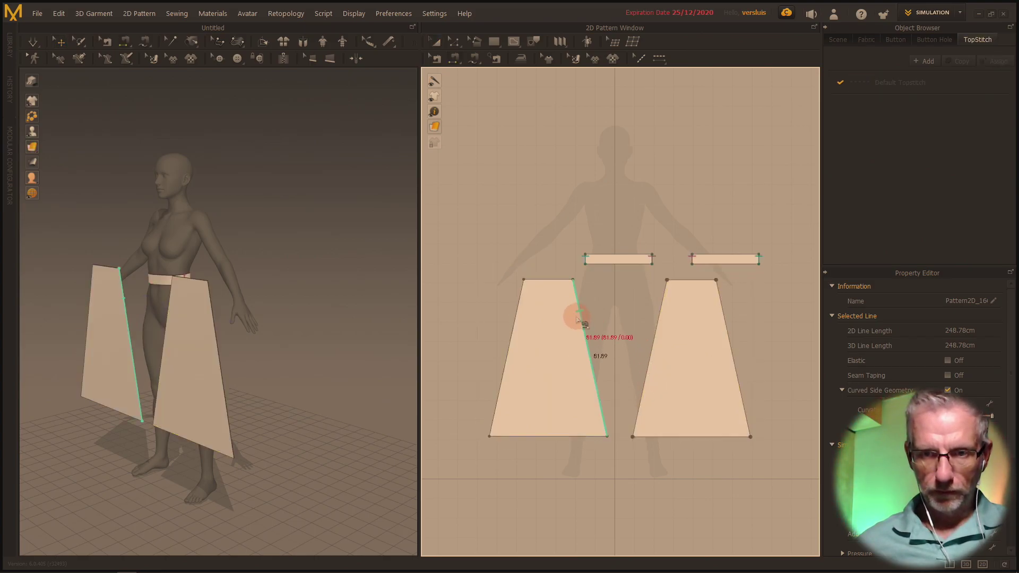
pyautogui.click(657, 314)
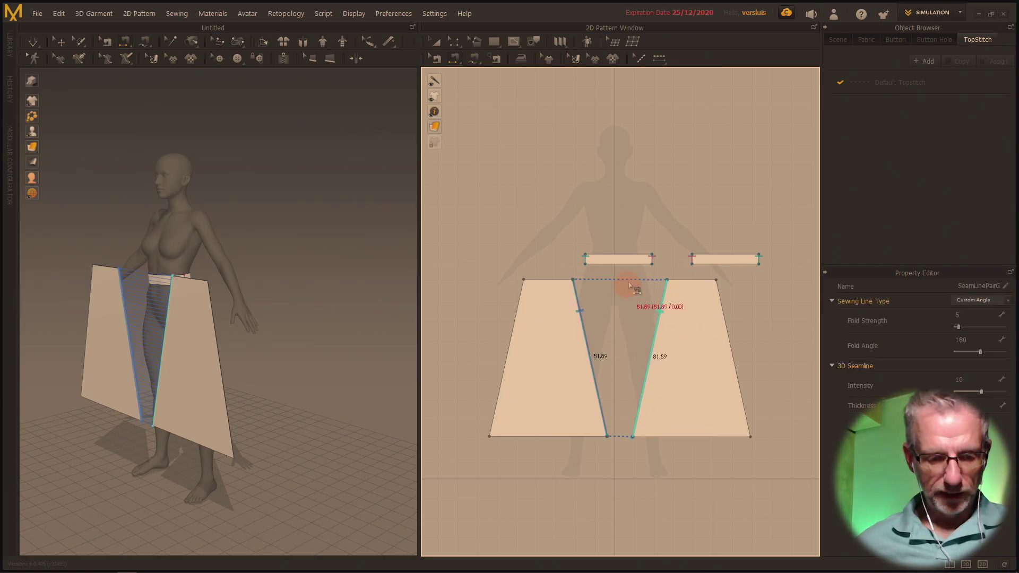
pyautogui.press('a')
pyautogui.rightClick(619, 268)
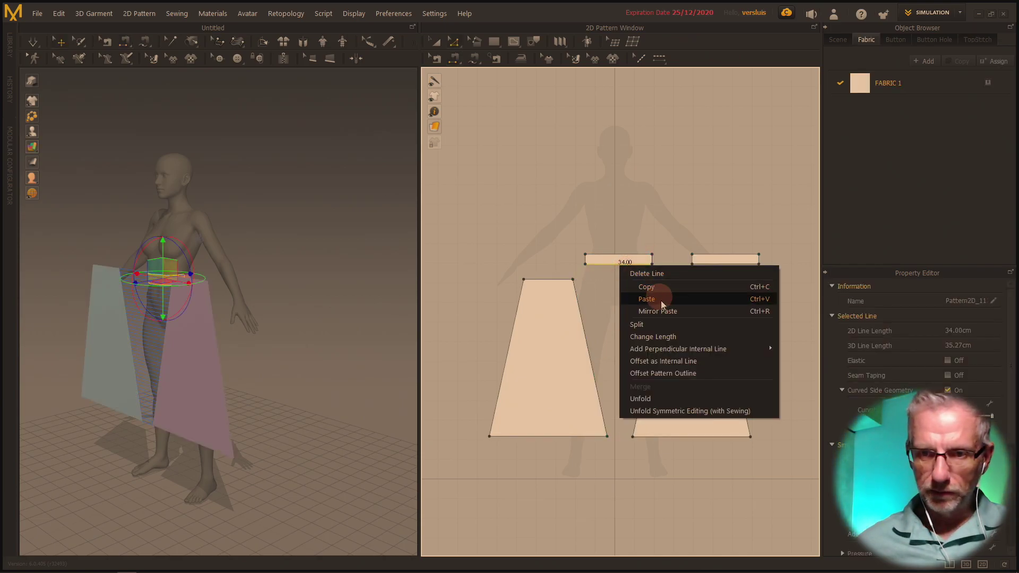
pyautogui.click(687, 329)
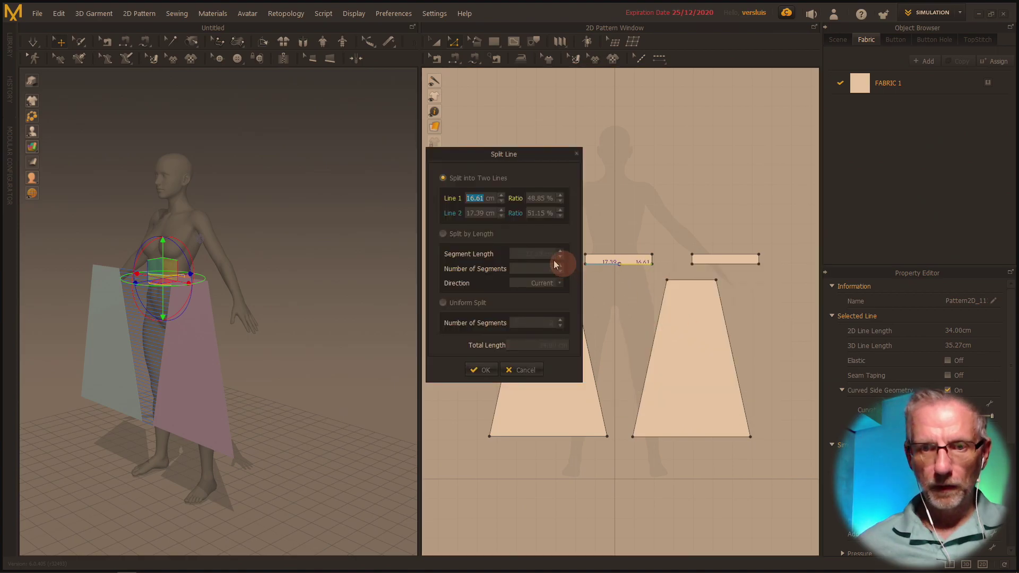
pyautogui.click(462, 303)
pyautogui.click(483, 371)
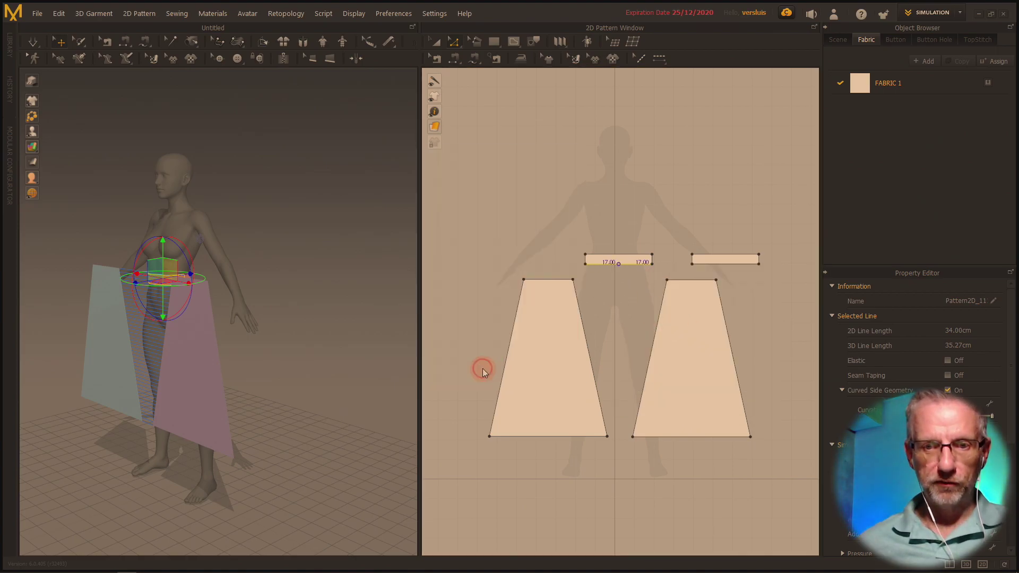
# Step: Uniformly split the right waistband's top line into two 17 cm halves
pyautogui.click(742, 261)
pyautogui.rightClick(743, 263)
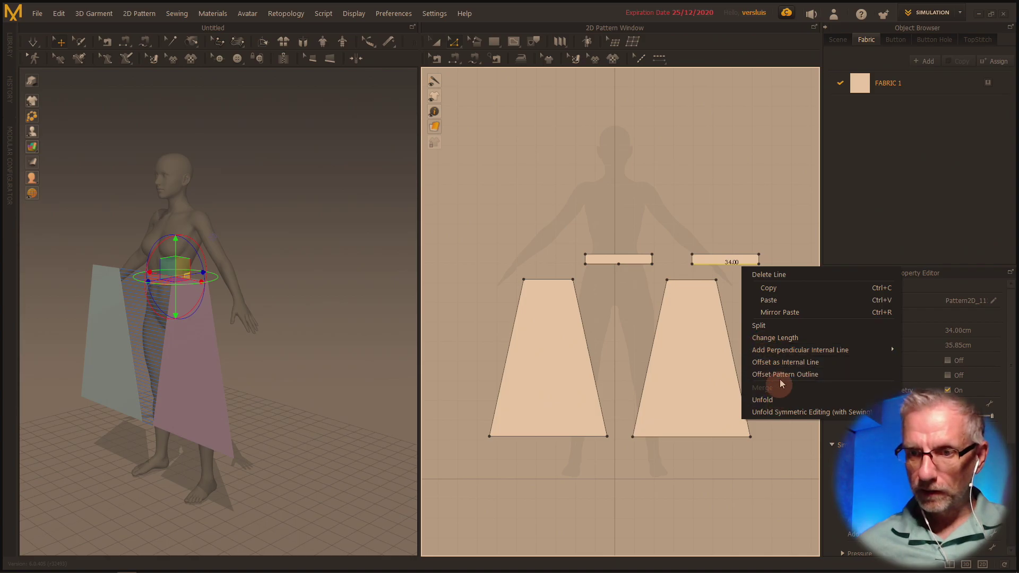
pyautogui.click(784, 325)
pyautogui.click(443, 303)
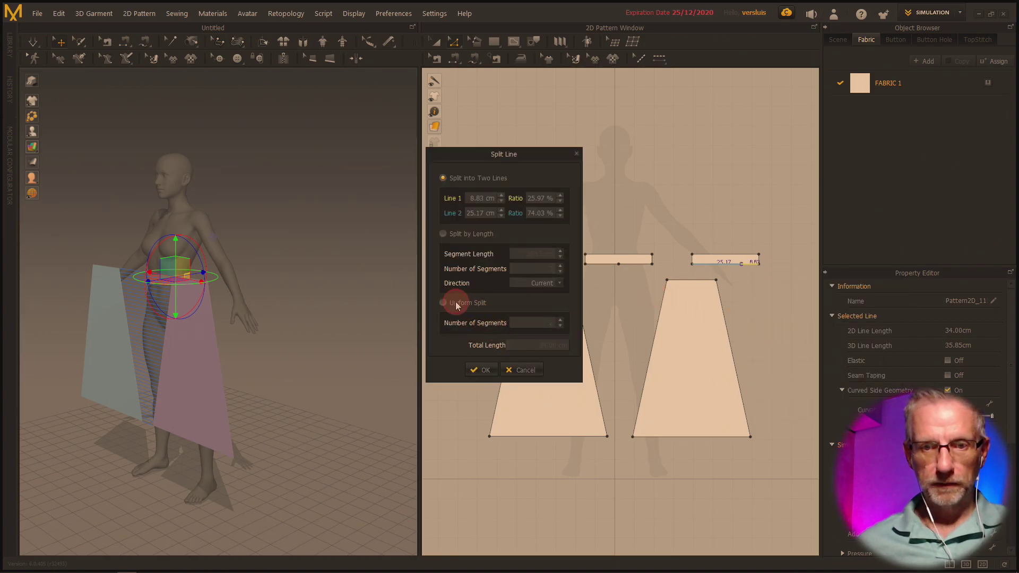
pyautogui.click(482, 369)
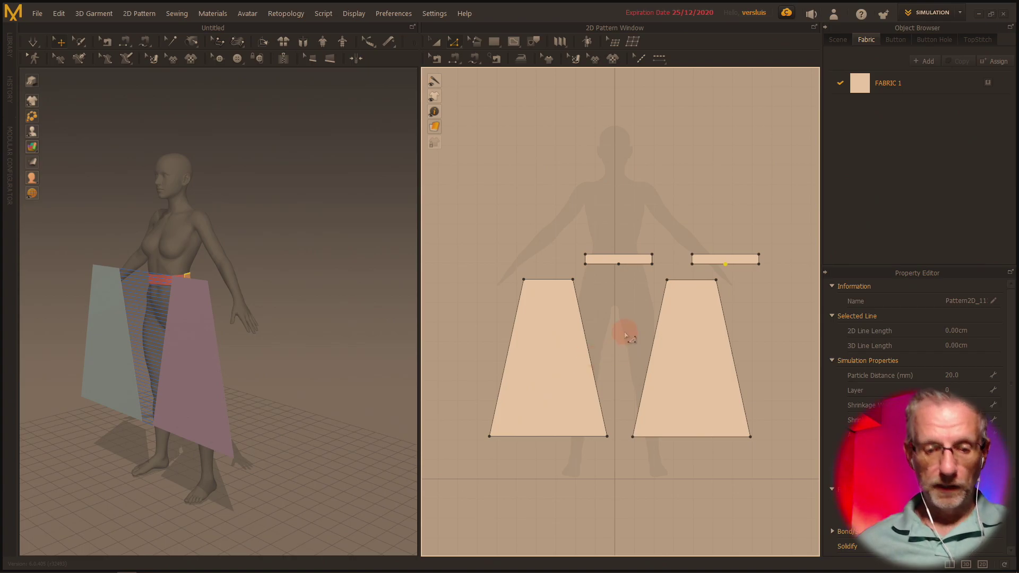
# Step: Sew the left and right panels' 25 cm top edges to the two 17 cm waistband halves
pyautogui.press('n')
pyautogui.click(559, 281)
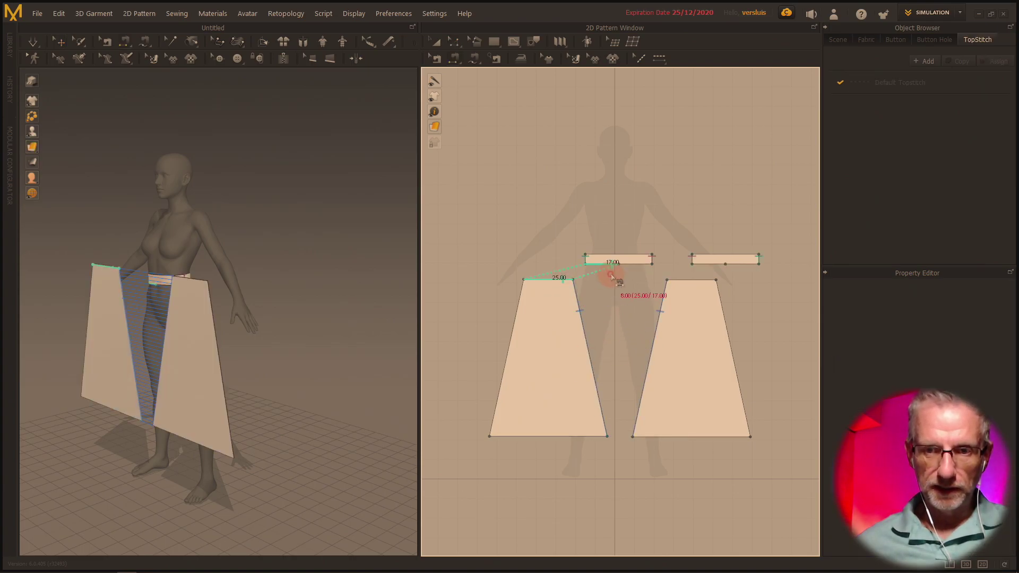
pyautogui.click(613, 270)
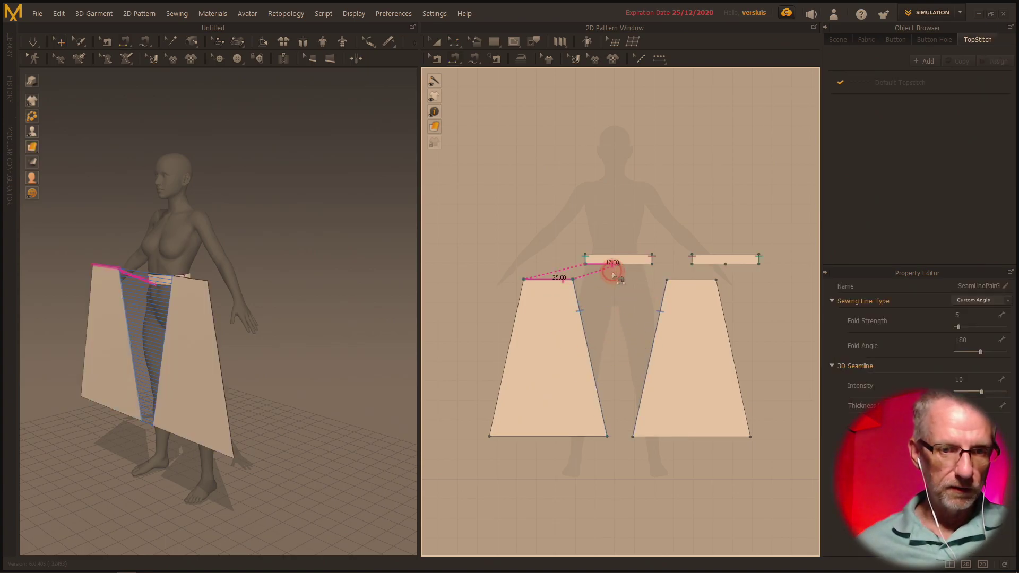
pyautogui.moveTo(121, 333); pyautogui.dragTo(121, 399, button='right')
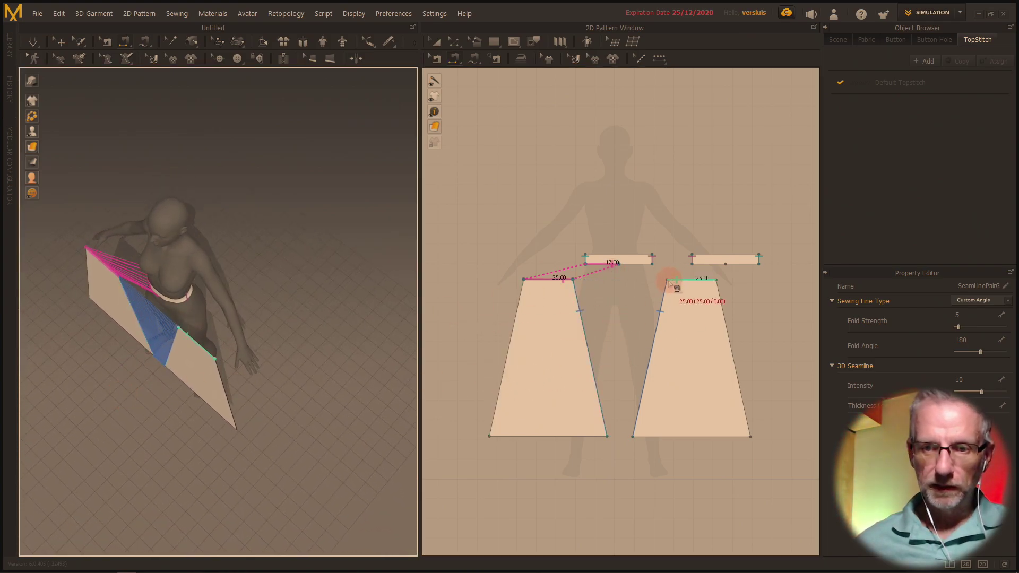
pyautogui.click(684, 281)
pyautogui.click(626, 263)
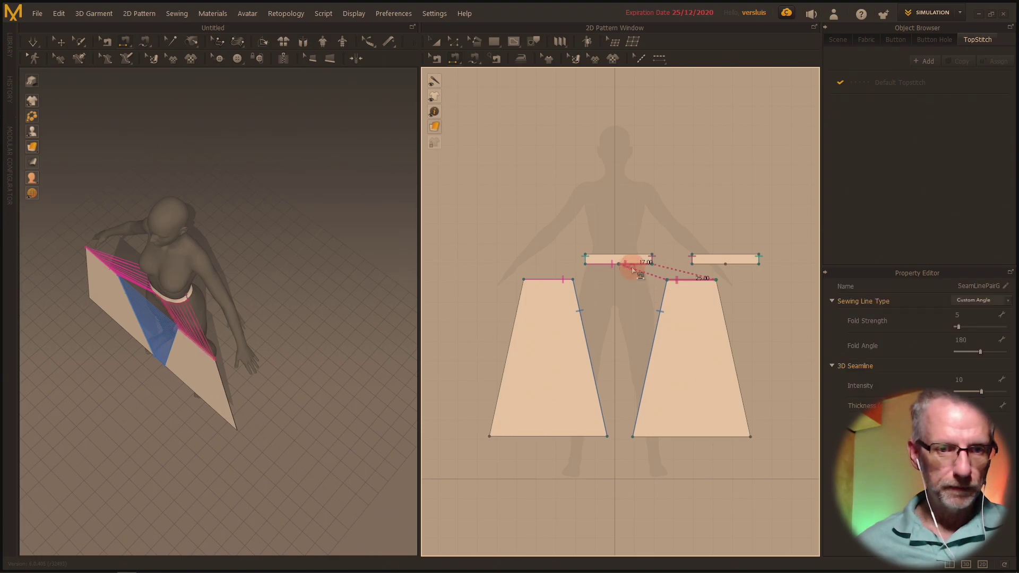
pyautogui.moveTo(411, 268); pyautogui.dragTo(387, 228, button='right')
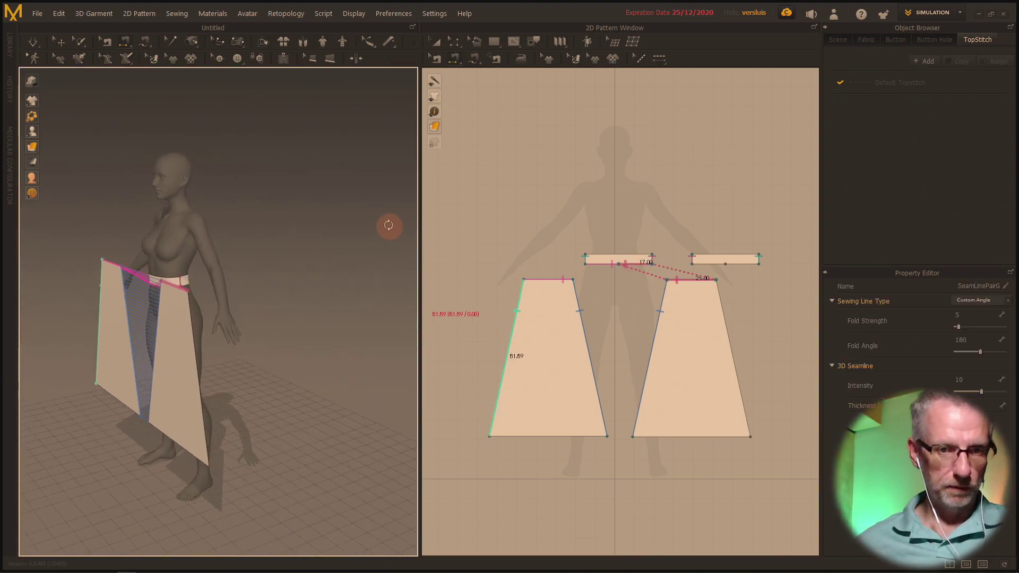
# Step: Simulate so the two sewn skirt panels drape from the waistband to the ankles, then view them from the front
pyautogui.press('space')
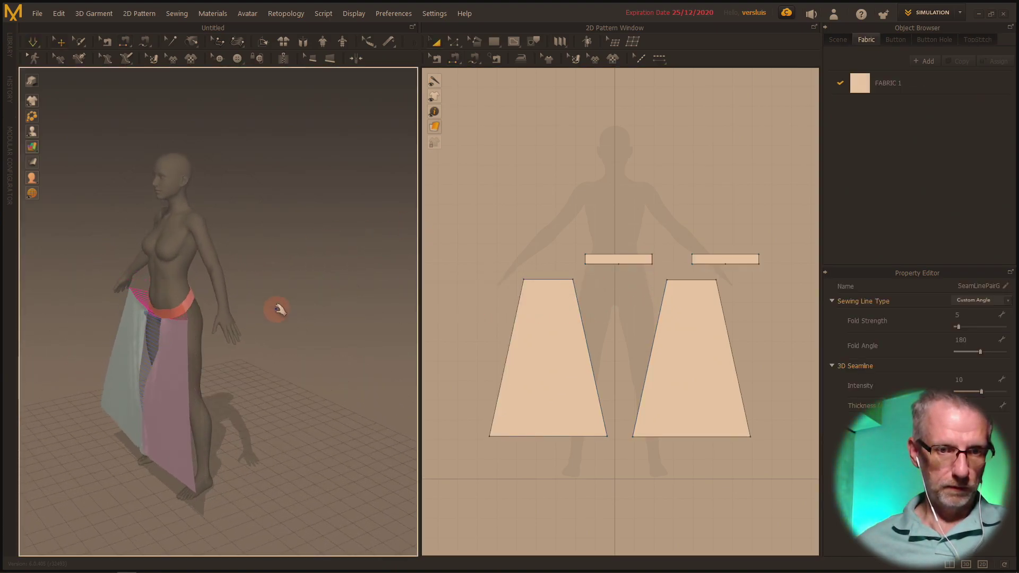
pyautogui.click(169, 297)
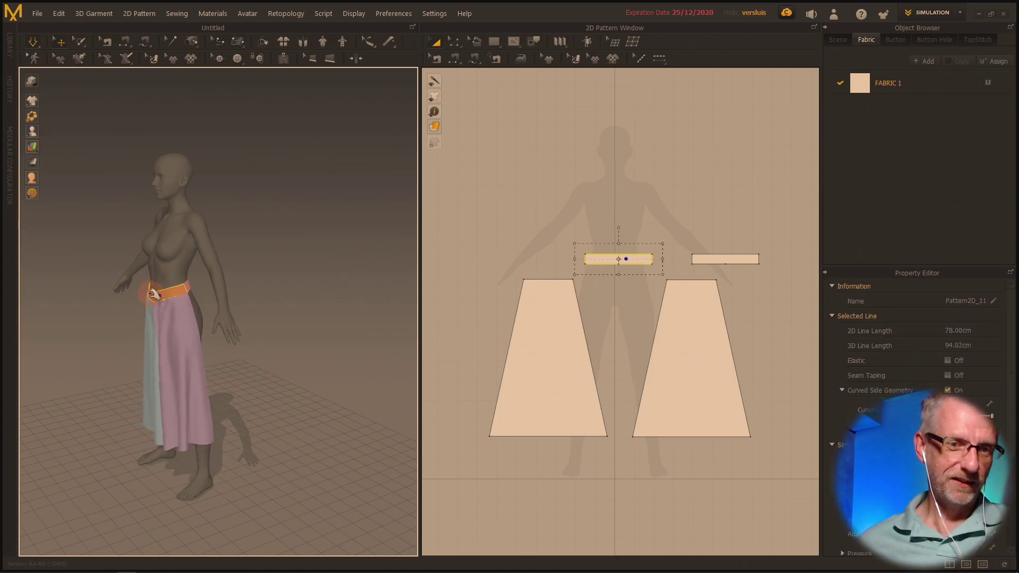
pyautogui.click(178, 287)
pyautogui.moveTo(178, 287); pyautogui.dragTo(274, 287, button='right')
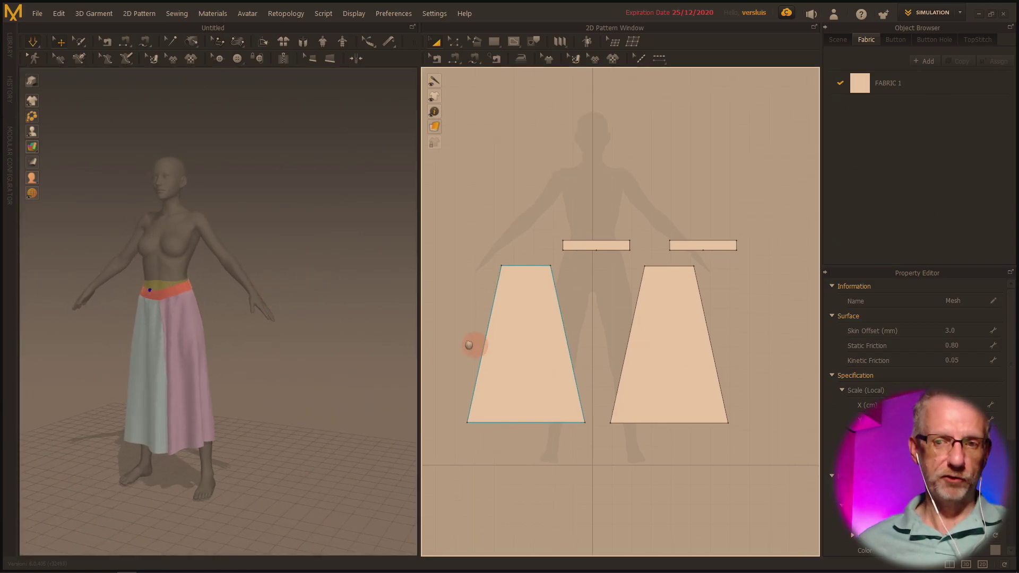
pyautogui.scroll(3, 473, 345)
pyautogui.scroll(-6, 461, 343)
pyautogui.scroll(2, 572, 368)
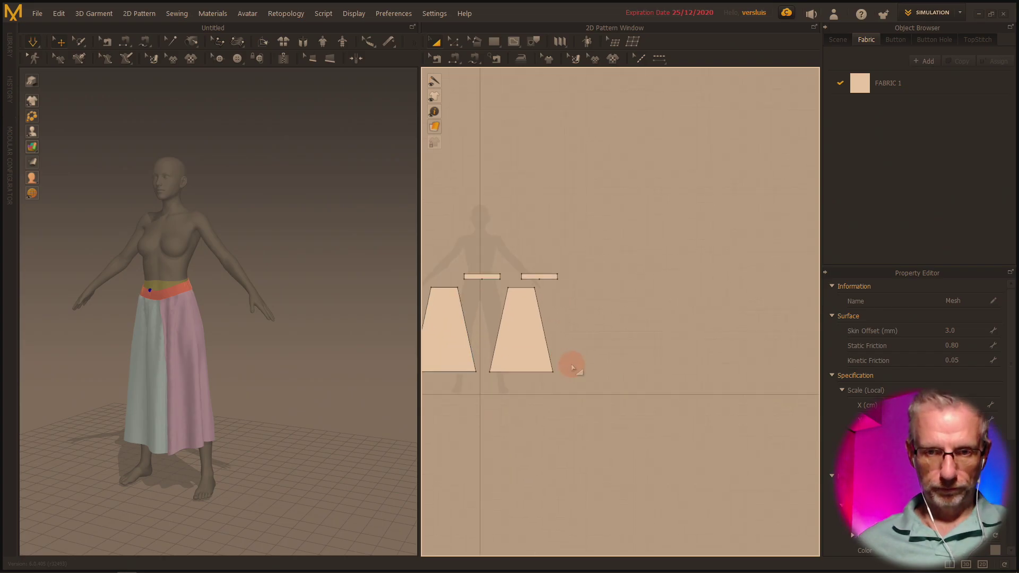
pyautogui.moveTo(564, 357); pyautogui.dragTo(644, 363, button='right')
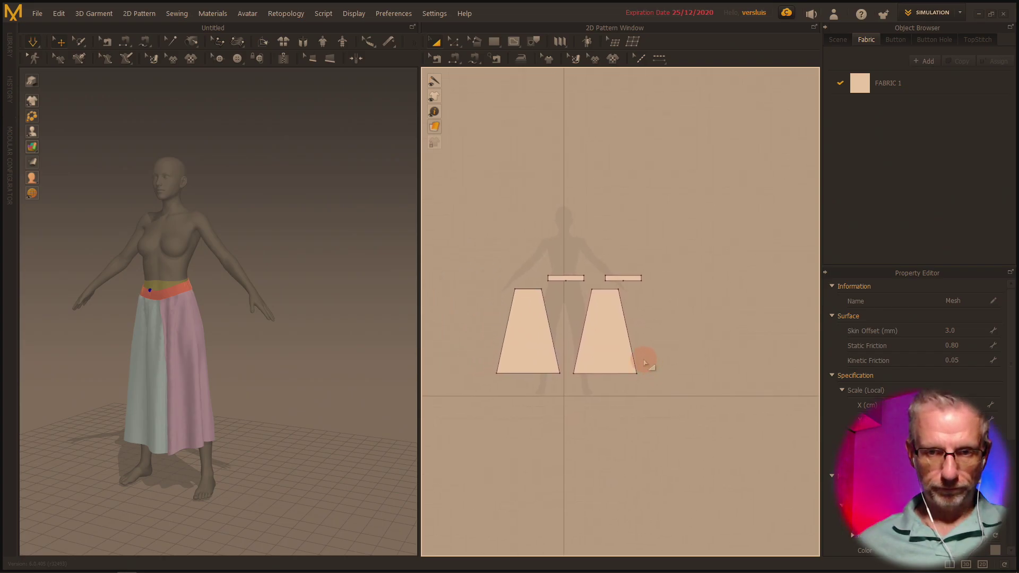
# Step: Select both skirt panels and link them as symmetric patterns with sewing
pyautogui.click(607, 350)
pyautogui.keyDown('shift'); pyautogui.click(529, 347); pyautogui.keyUp('shift')
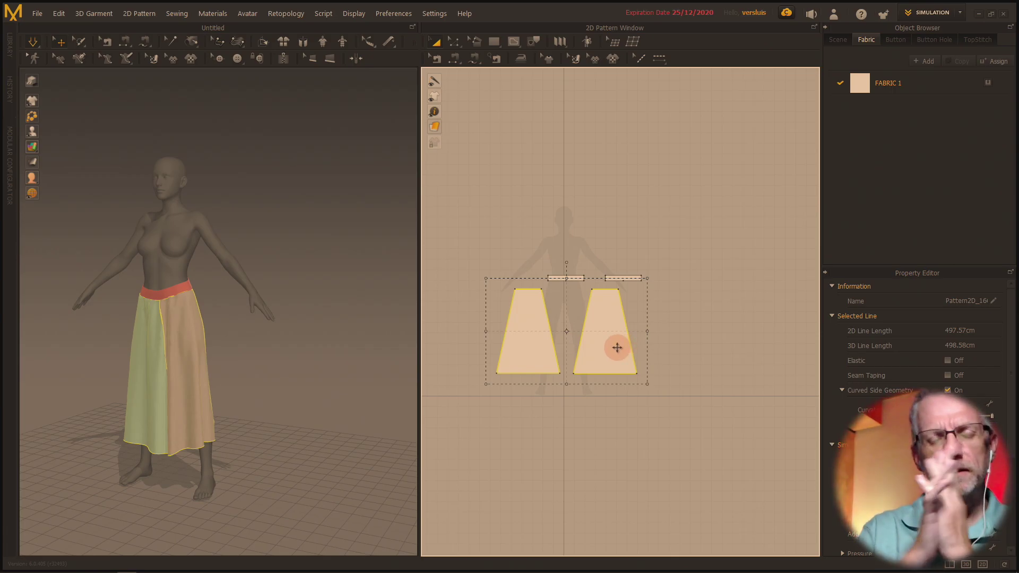
pyautogui.rightClick(616, 346)
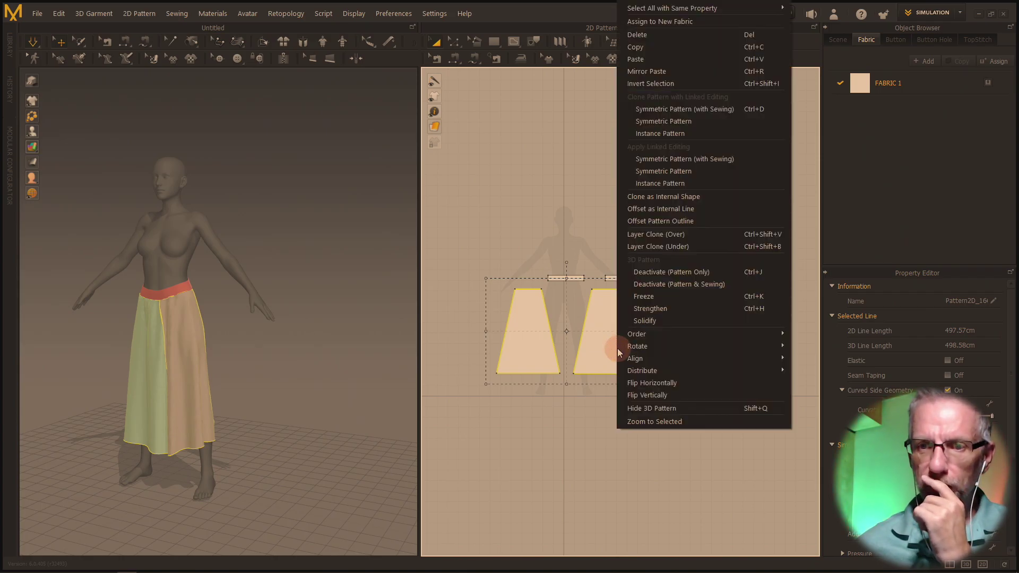
pyautogui.click(749, 159)
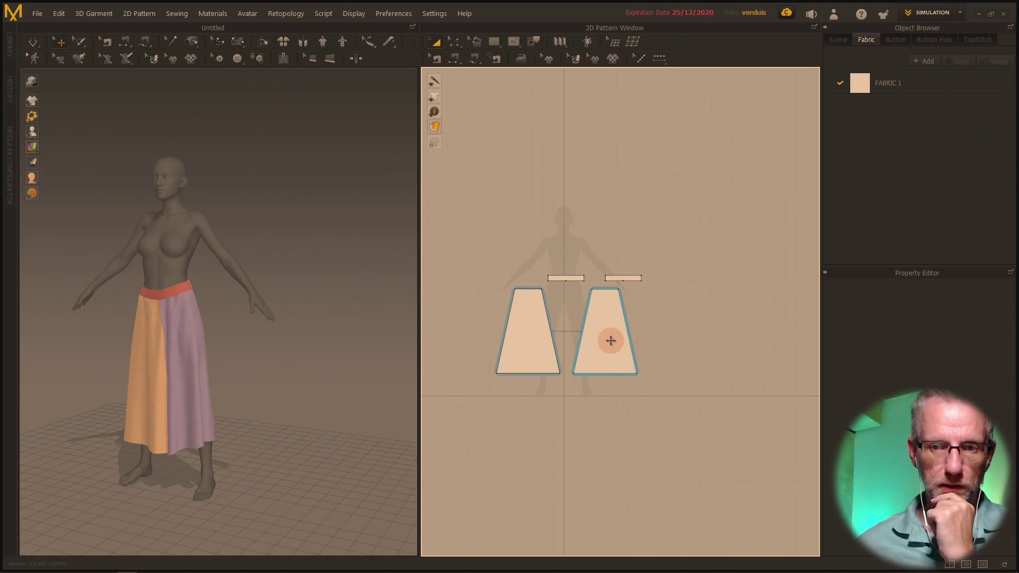
# Step: Nudge the right skirt panel slightly right and down, then clear the selection
pyautogui.moveTo(606, 345)
pyautogui.mouseDown()
pyautogui.moveTo(700, 343)
pyautogui.moveTo(609, 345)
pyautogui.mouseUp()
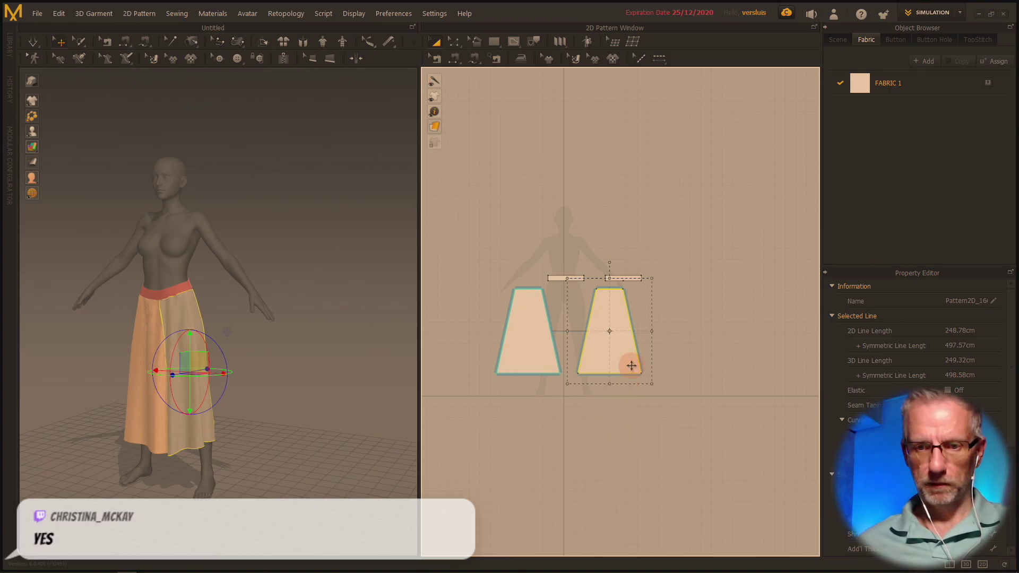
pyautogui.scroll(3, 626, 363)
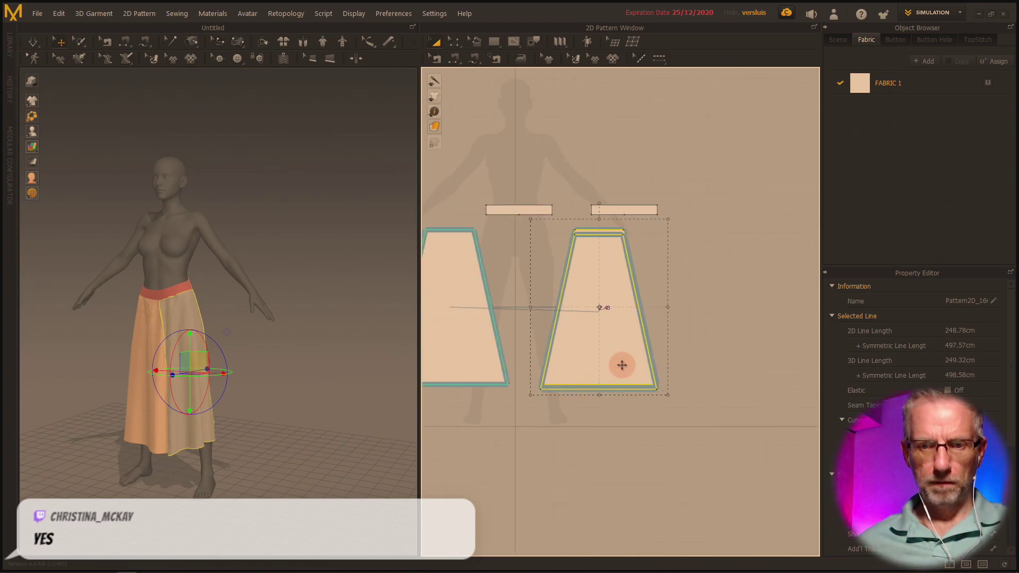
pyautogui.moveTo(622, 365); pyautogui.dragTo(622, 370)
pyautogui.rightClick(671, 406)
pyautogui.click(611, 439)
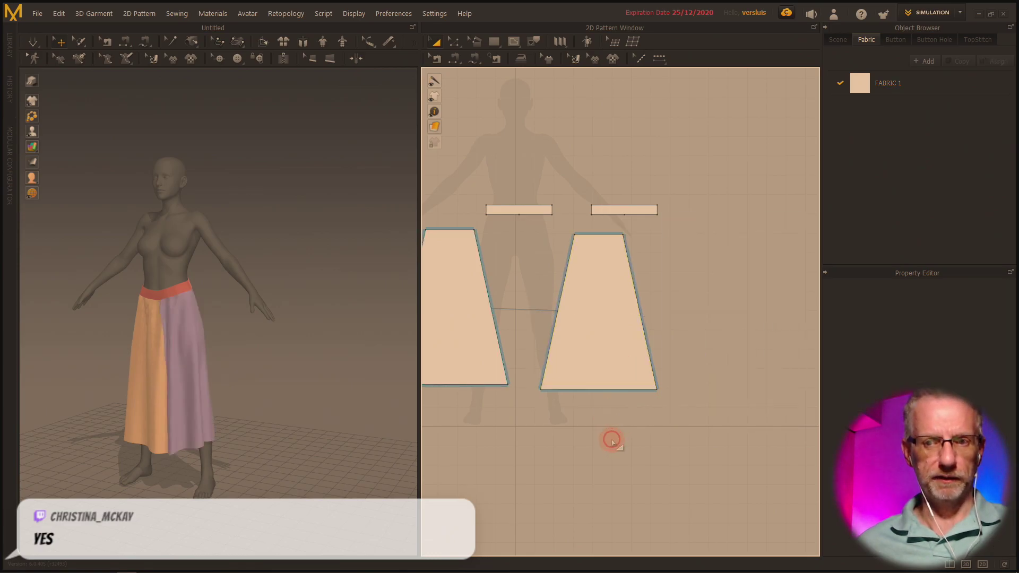
pyautogui.moveTo(657, 438); pyautogui.dragTo(746, 435, button='right')
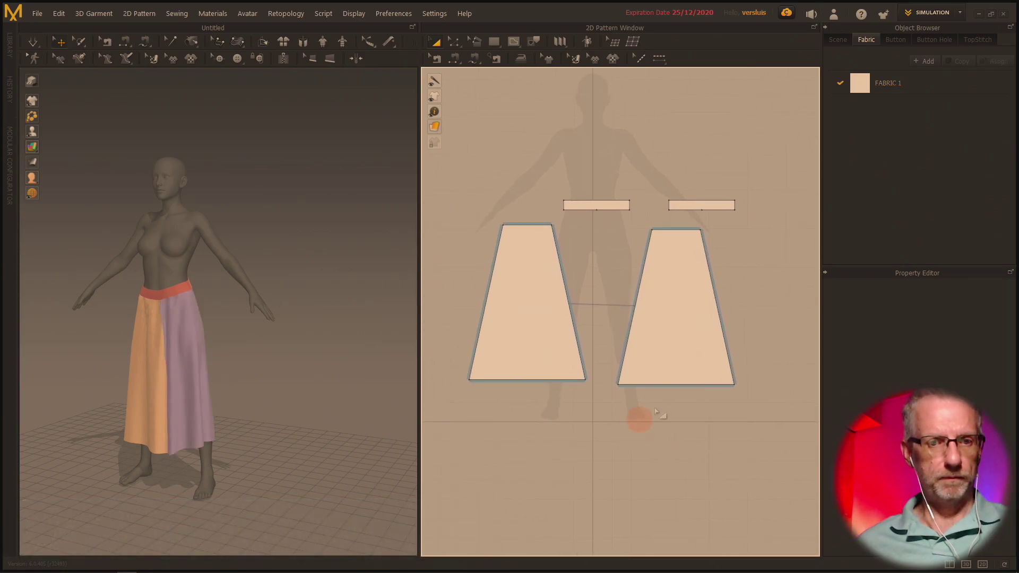
# Step: Line the left panel up level beside the right one, then marquee-select both panels
pyautogui.click(669, 343)
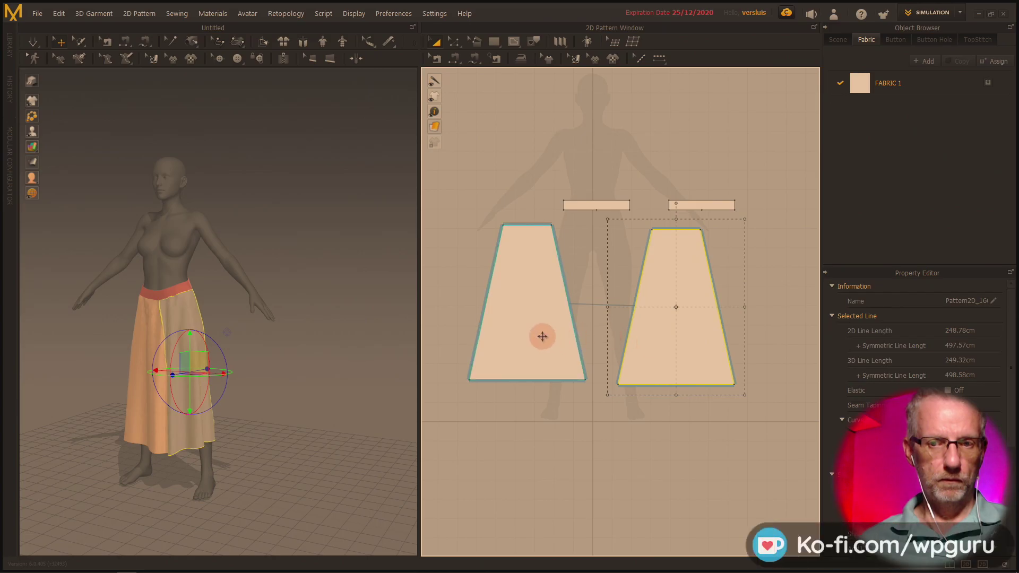
pyautogui.moveTo(543, 342); pyautogui.dragTo(543, 466)
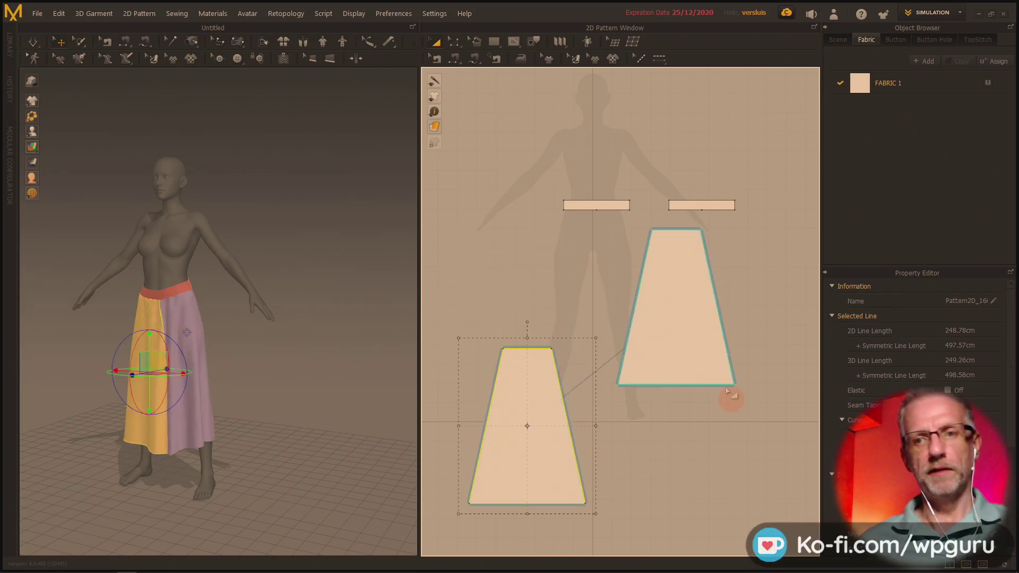
pyautogui.moveTo(697, 359)
pyautogui.mouseDown()
pyautogui.moveTo(727, 419)
pyautogui.moveTo(719, 479)
pyautogui.moveTo(718, 382)
pyautogui.moveTo(704, 352)
pyautogui.moveTo(681, 348)
pyautogui.mouseUp()
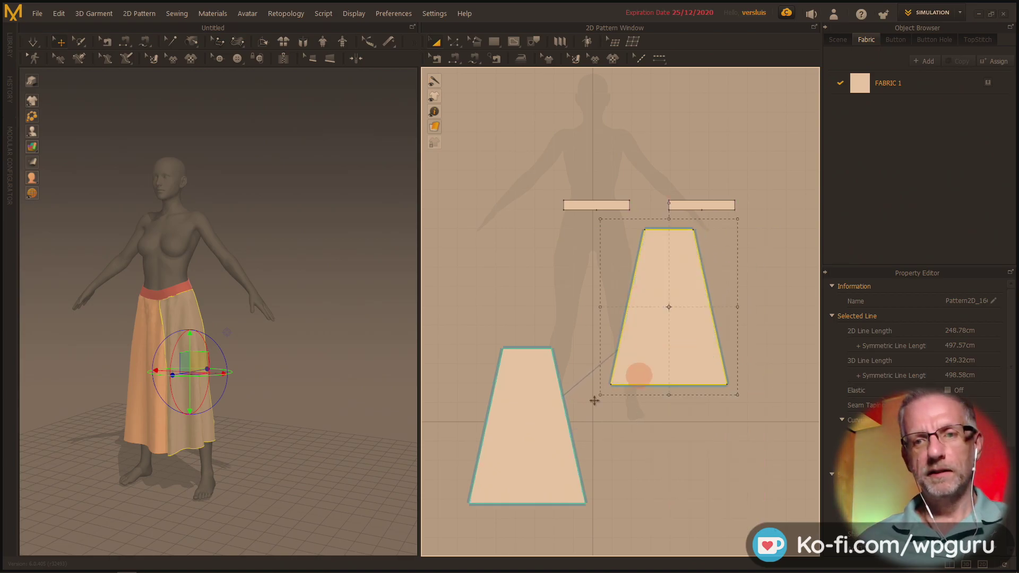
pyautogui.moveTo(517, 459); pyautogui.dragTo(541, 223)
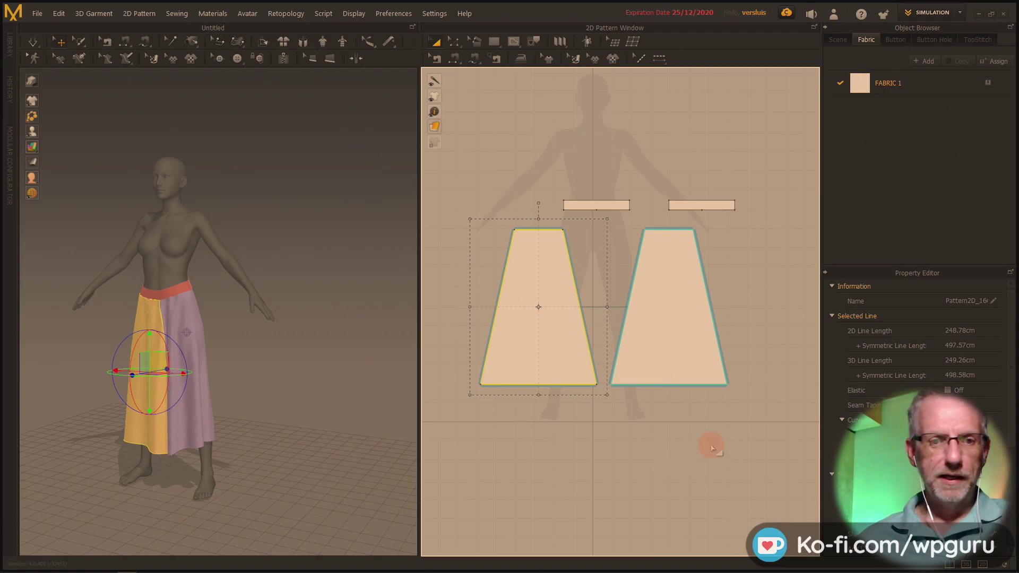
pyautogui.click(681, 351)
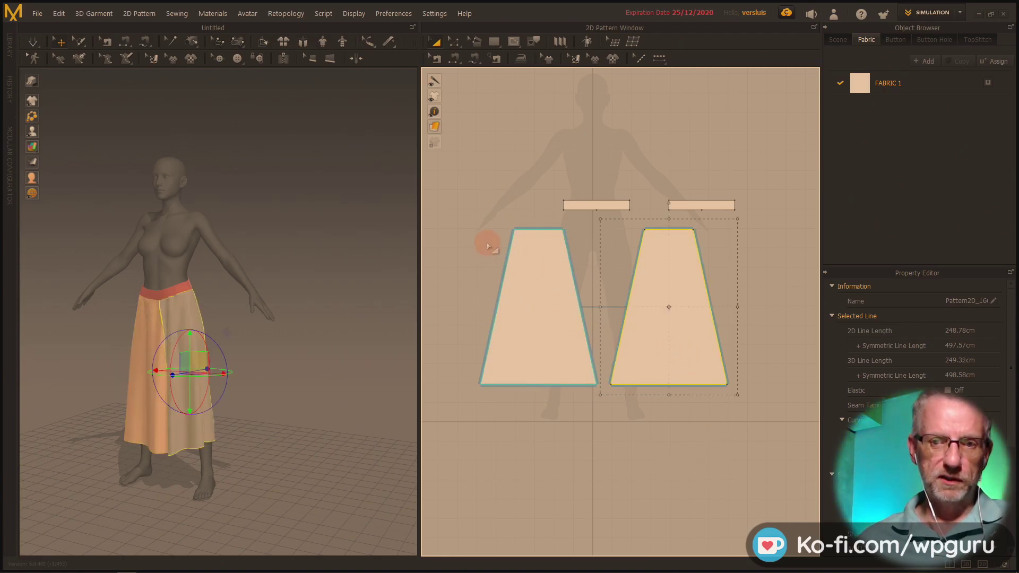
pyautogui.moveTo(469, 227); pyautogui.dragTo(619, 393)
pyautogui.moveTo(748, 424); pyautogui.dragTo(749, 426)
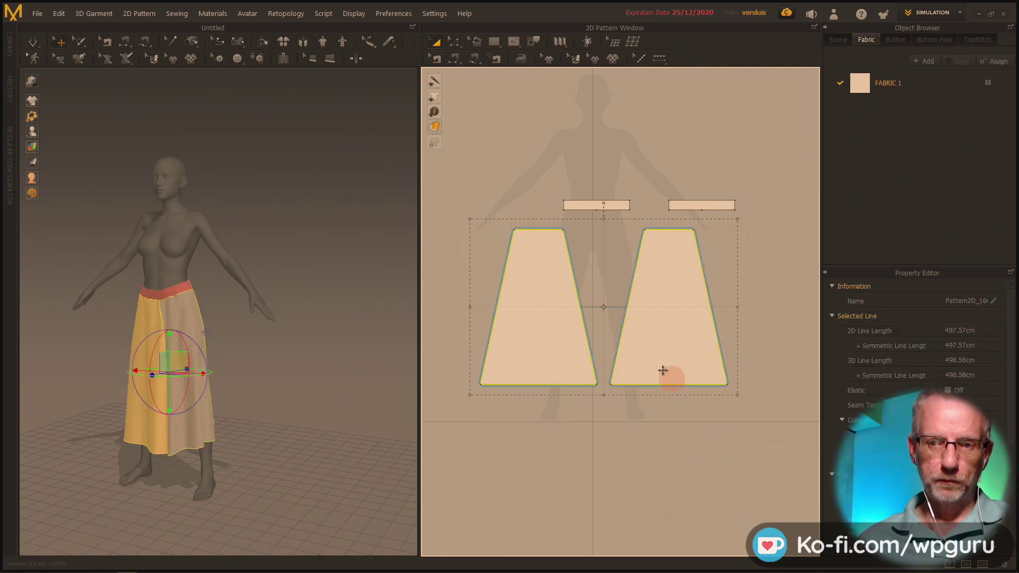
# Step: Apply Symmetric Pattern (with Sewing) to the two selected skirt panels
pyautogui.rightClick(635, 322)
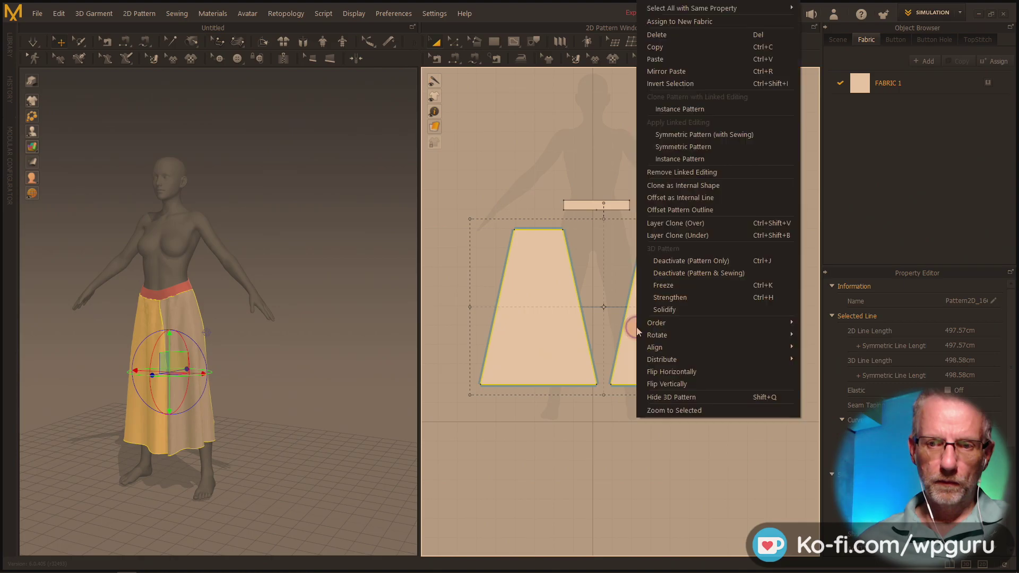
pyautogui.click(727, 137)
pyautogui.click(695, 487)
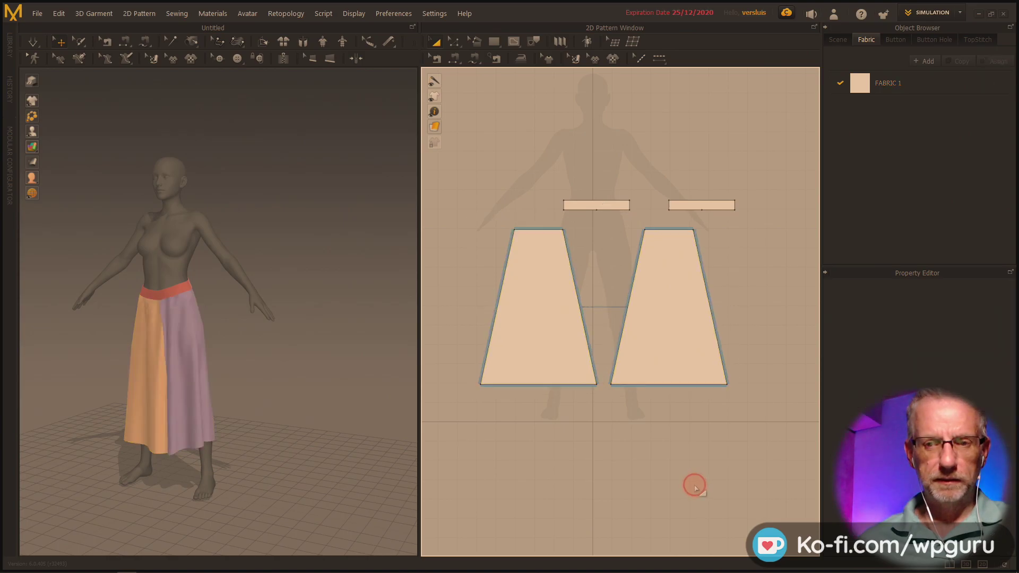
pyautogui.rightClick(691, 448)
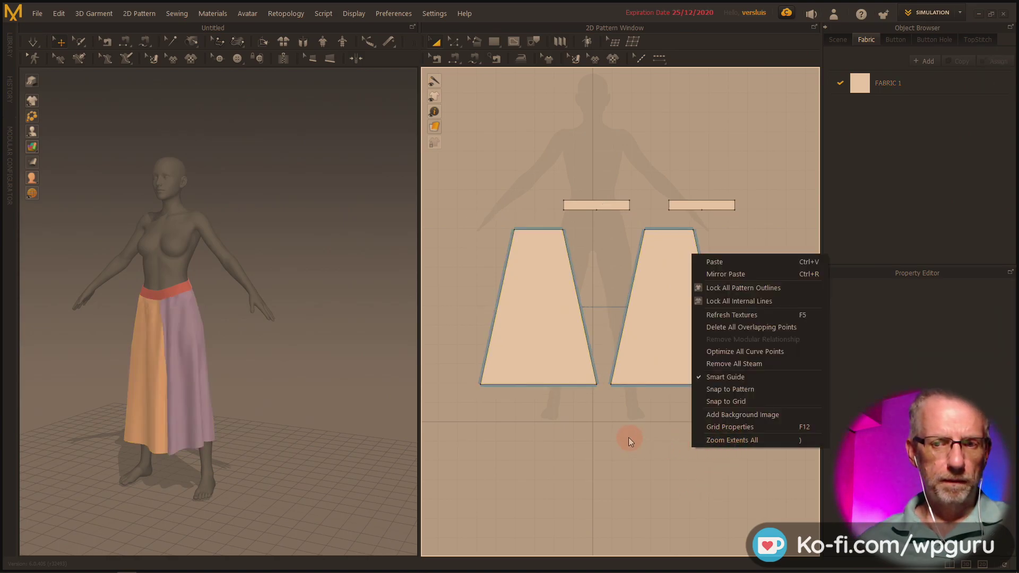
pyautogui.moveTo(638, 441); pyautogui.dragTo(591, 444, button='right')
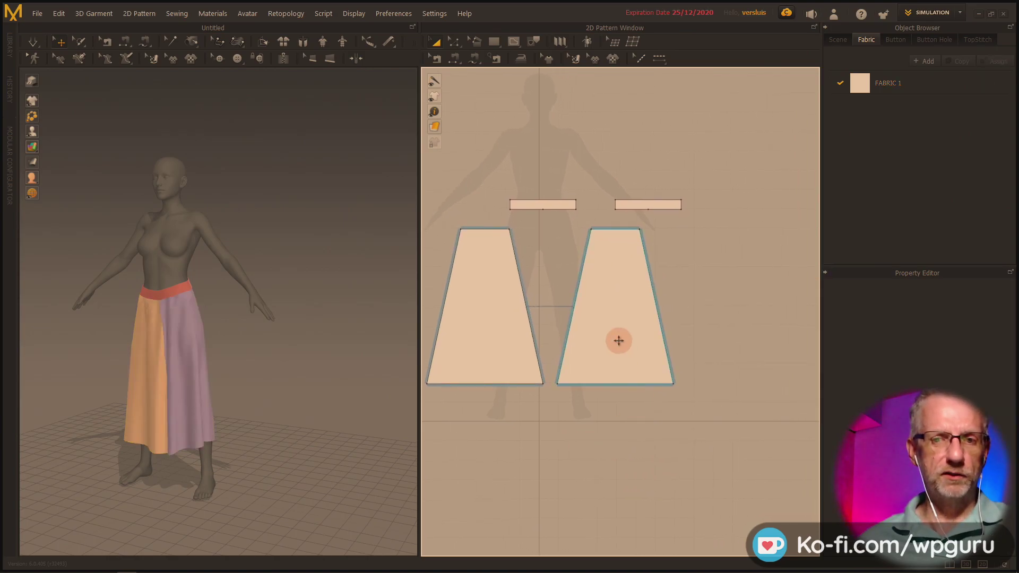
# Step: Reselect both skirt panels and zoom out to leave room on the right
pyautogui.click(490, 329)
pyautogui.moveTo(609, 337); pyautogui.dragTo(620, 339)
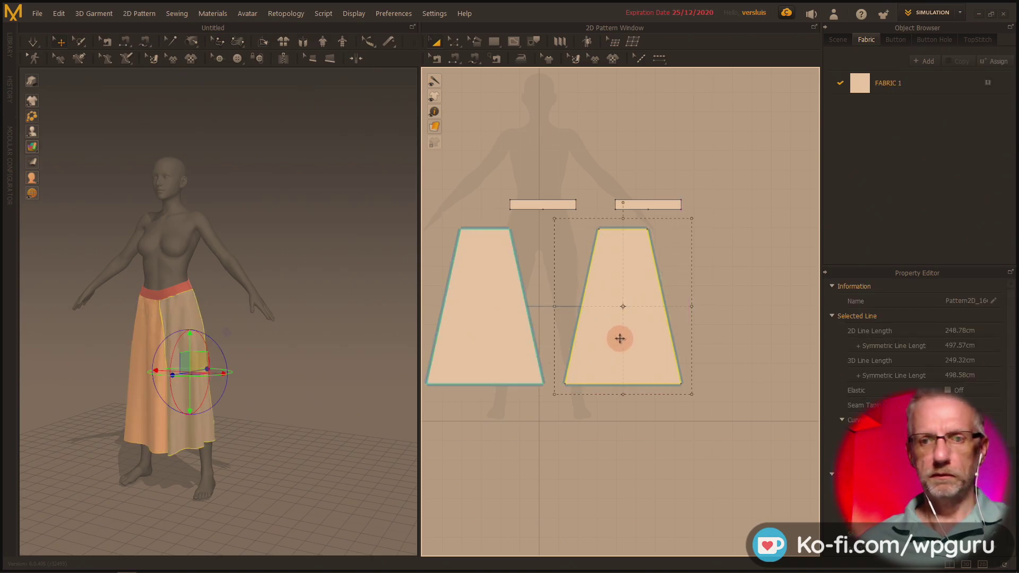
pyautogui.keyDown('shift'); pyautogui.click(505, 328); pyautogui.keyUp('shift')
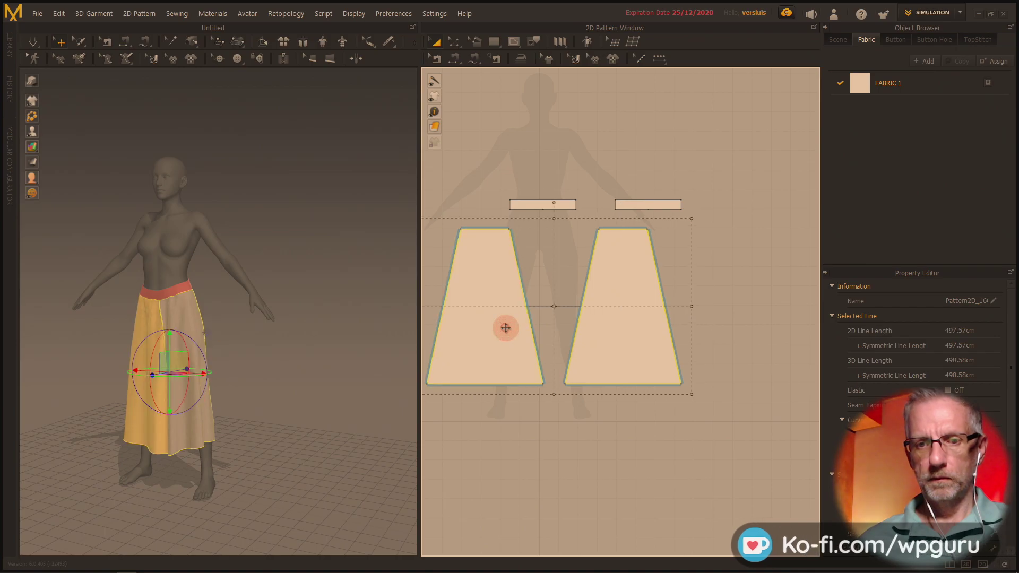
pyautogui.moveTo(670, 345); pyautogui.dragTo(546, 341, button='middle')
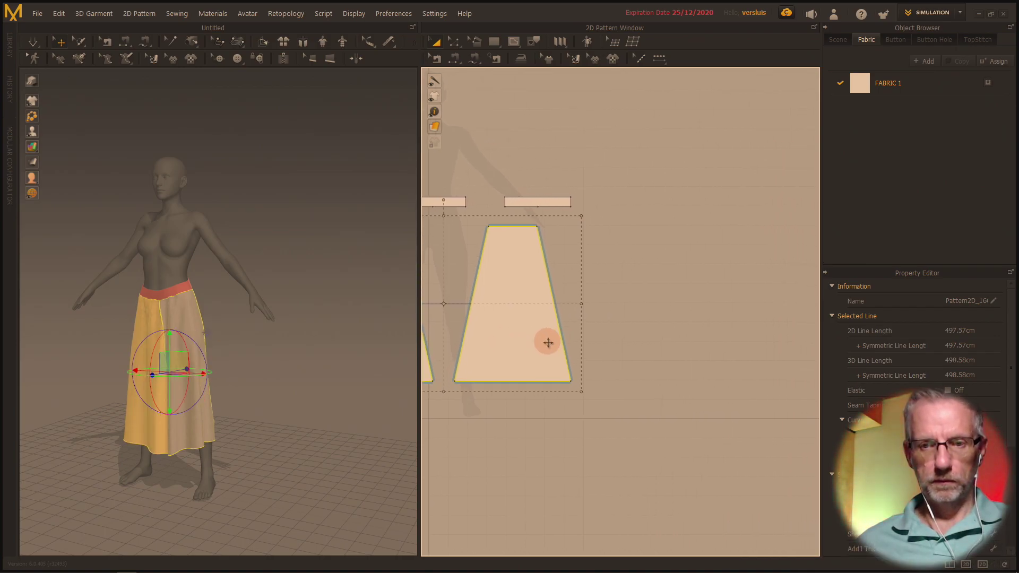
pyautogui.scroll(-3, 676, 344)
# Step: Paste a copy of both skirt panels to the right and move one waistband piece above it
pyautogui.hotkey('ctrl', 'v')
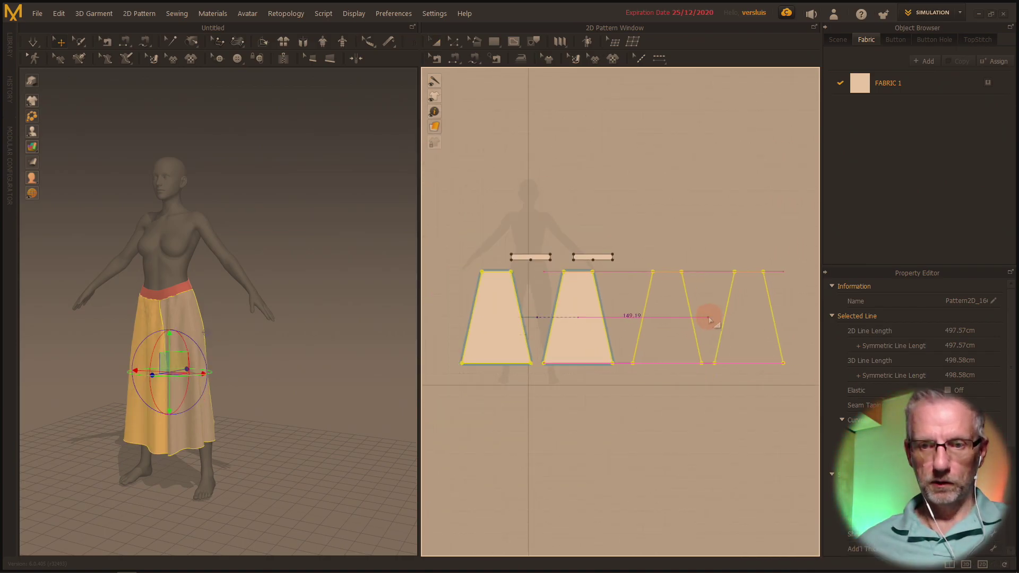
pyautogui.click(718, 318)
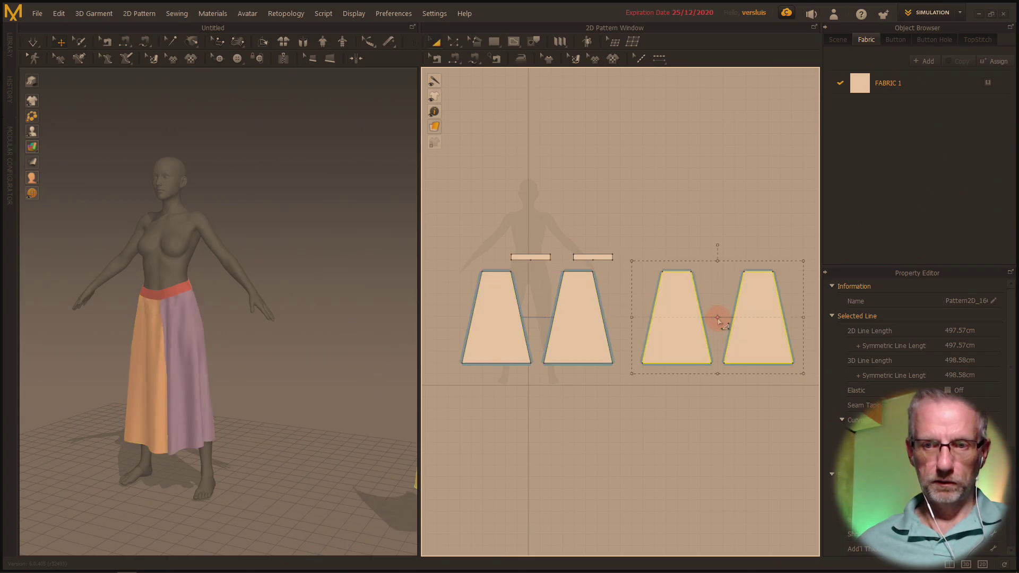
pyautogui.click(682, 242)
pyautogui.moveTo(605, 257); pyautogui.dragTo(731, 254)
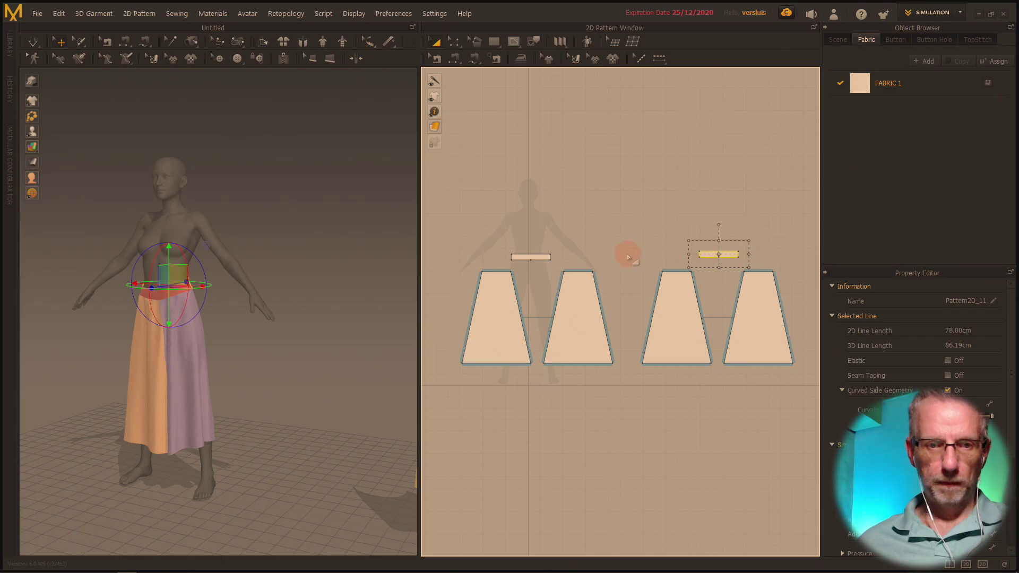
pyautogui.click(646, 304)
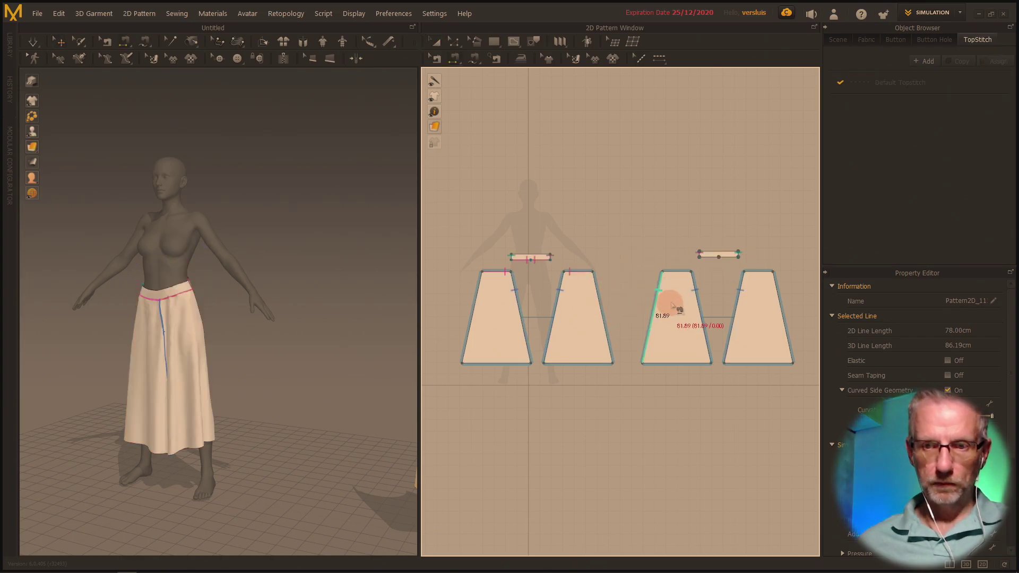
# Step: Check the copied skirt from behind in 3D, then marquee-select the two copied panels
pyautogui.moveTo(315, 330); pyautogui.dragTo(285, 358, button='right')
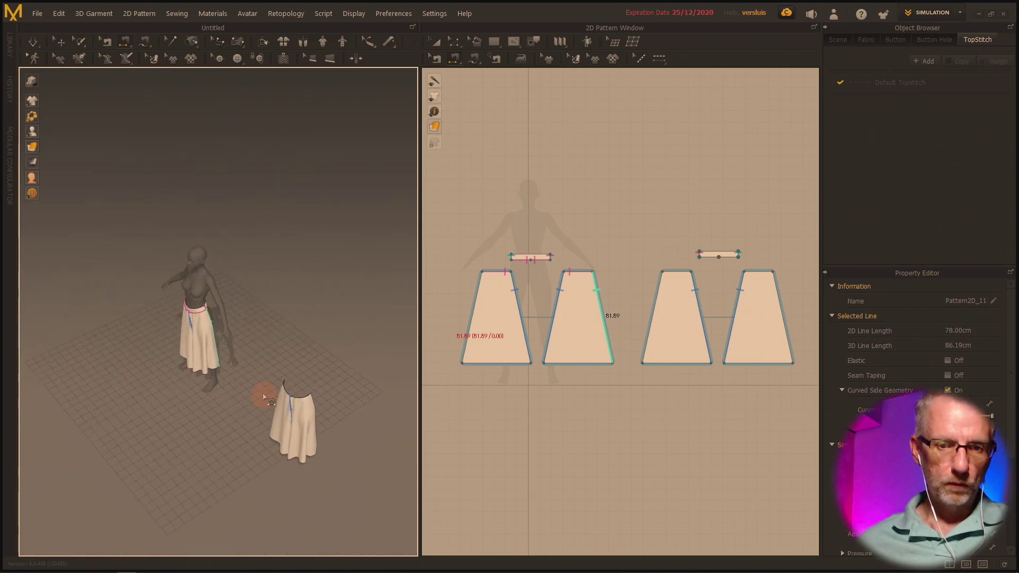
pyautogui.click(283, 410)
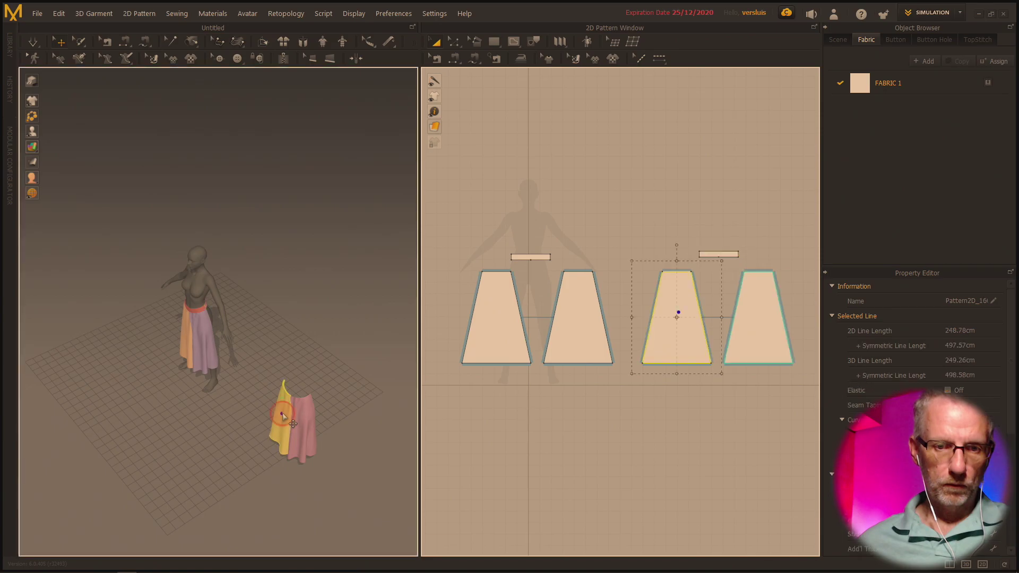
pyautogui.click(308, 412)
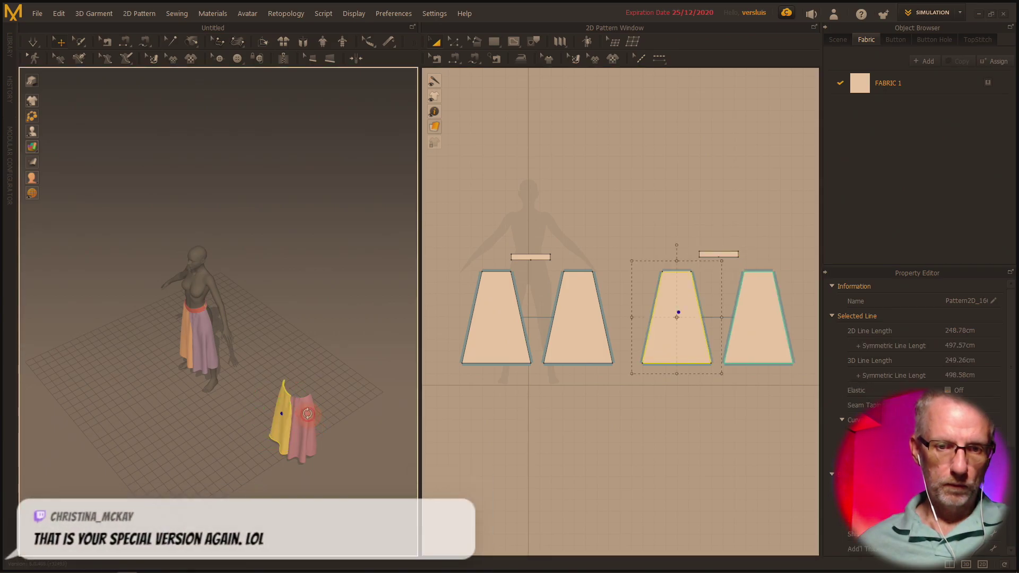
pyautogui.click(777, 386)
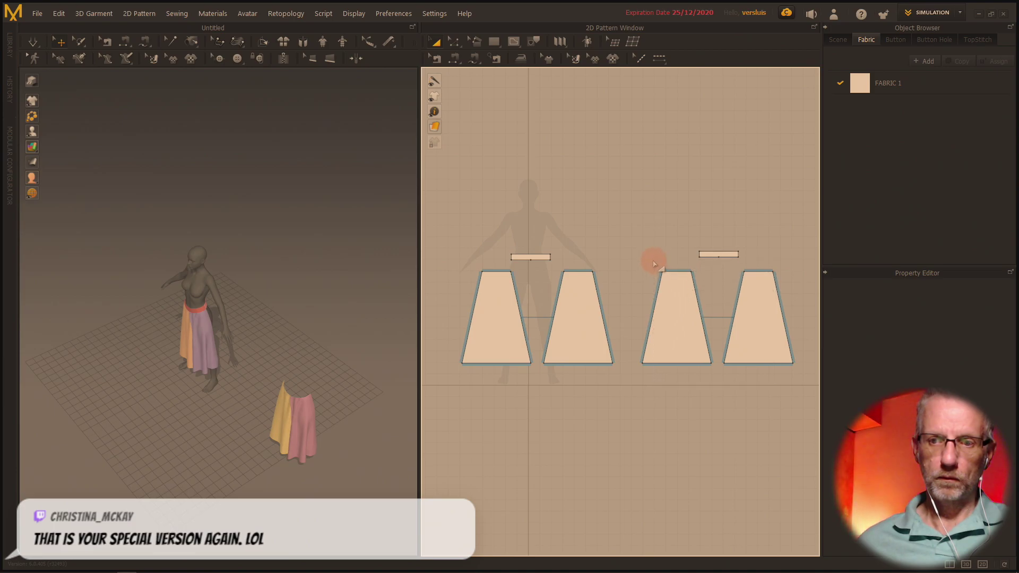
pyautogui.click(773, 357)
pyautogui.click(778, 422)
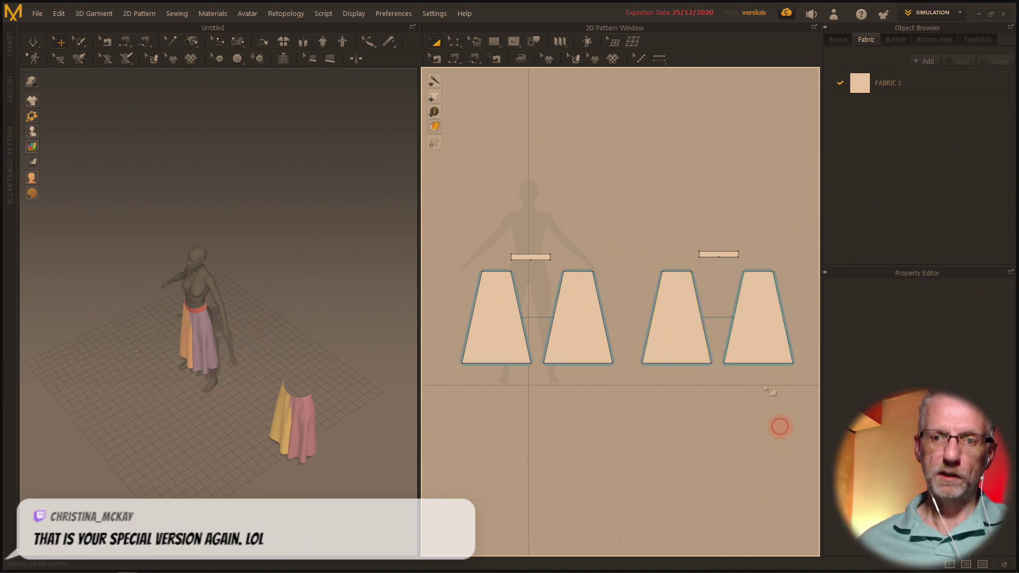
pyautogui.moveTo(648, 263); pyautogui.dragTo(798, 388)
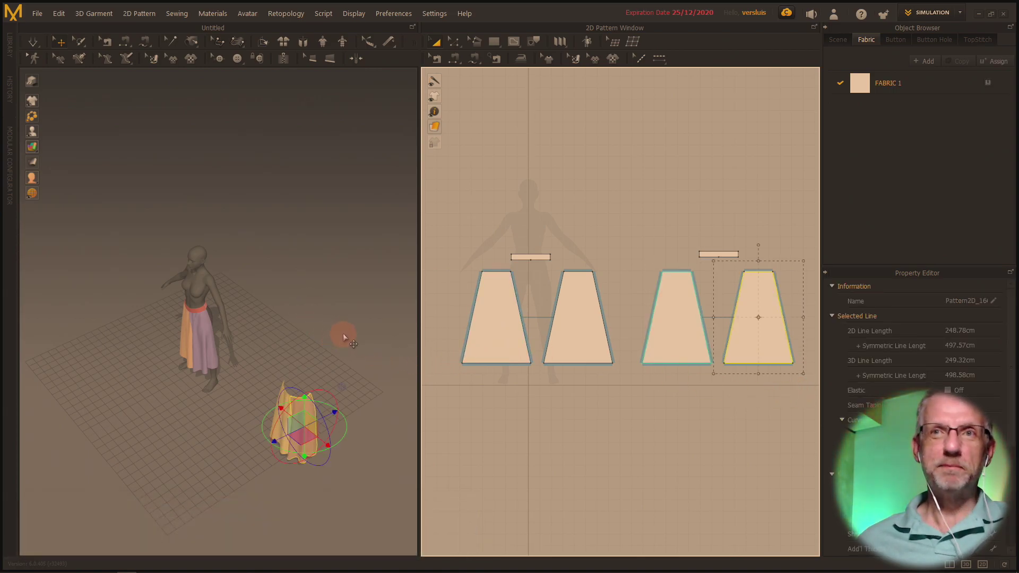
# Step: Rotate the duplicated yellow skirt panels around their vertical axis
pyautogui.moveTo(343, 333); pyautogui.dragTo(257, 356, button='right')
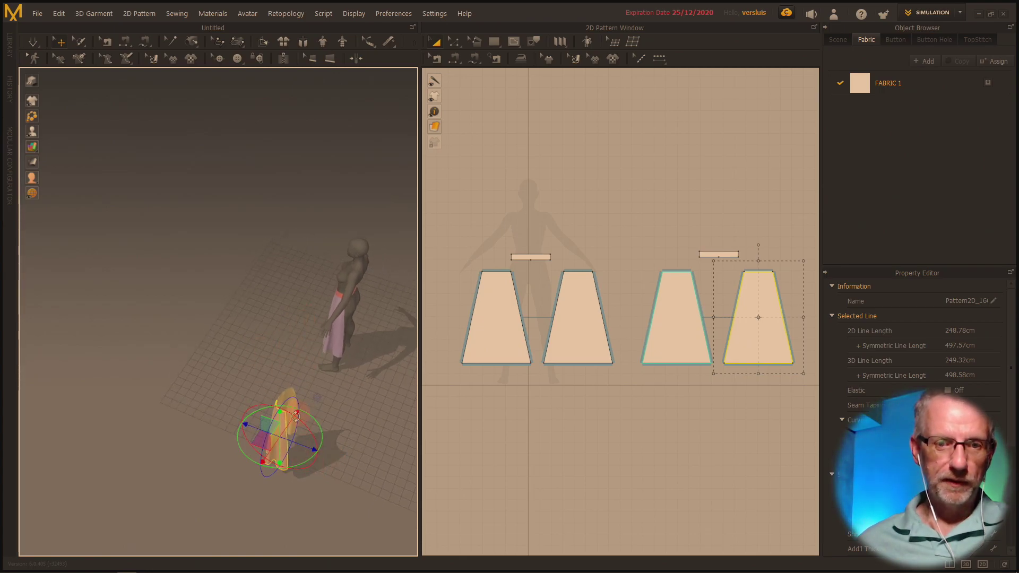
pyautogui.moveTo(293, 411); pyautogui.dragTo(294, 411)
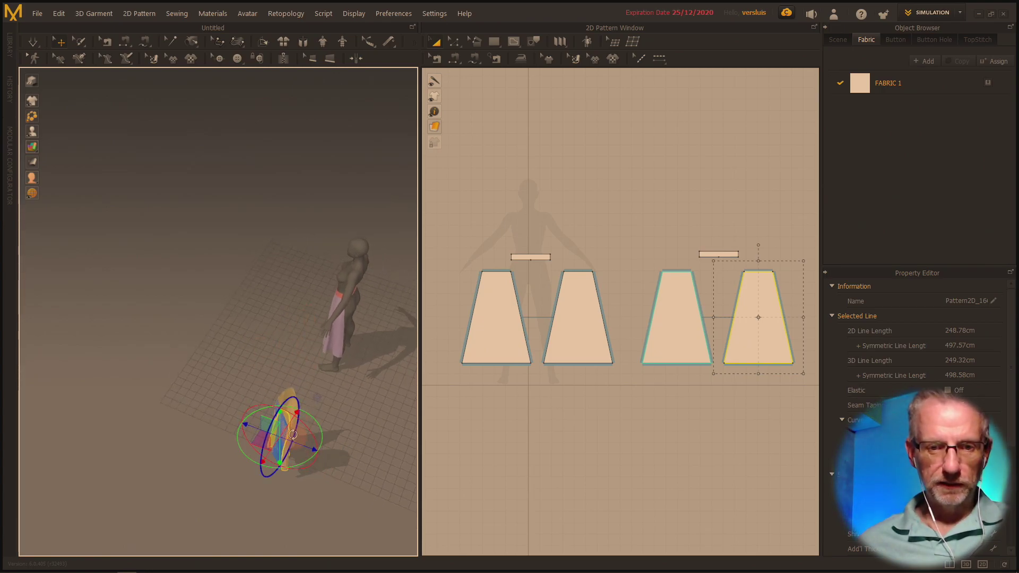
pyautogui.moveTo(293, 434); pyautogui.dragTo(460, 406, button='right')
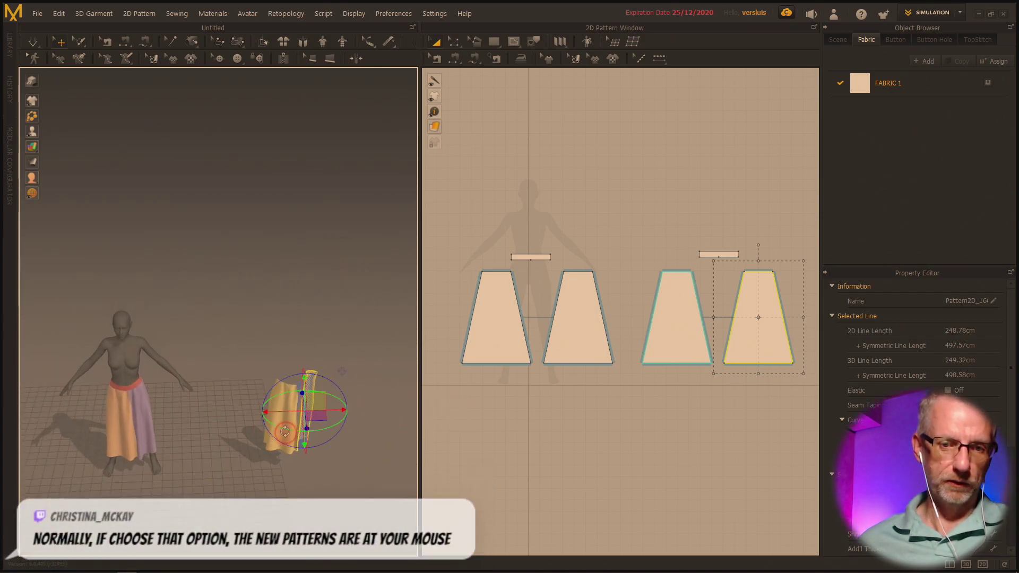
pyautogui.click(286, 423)
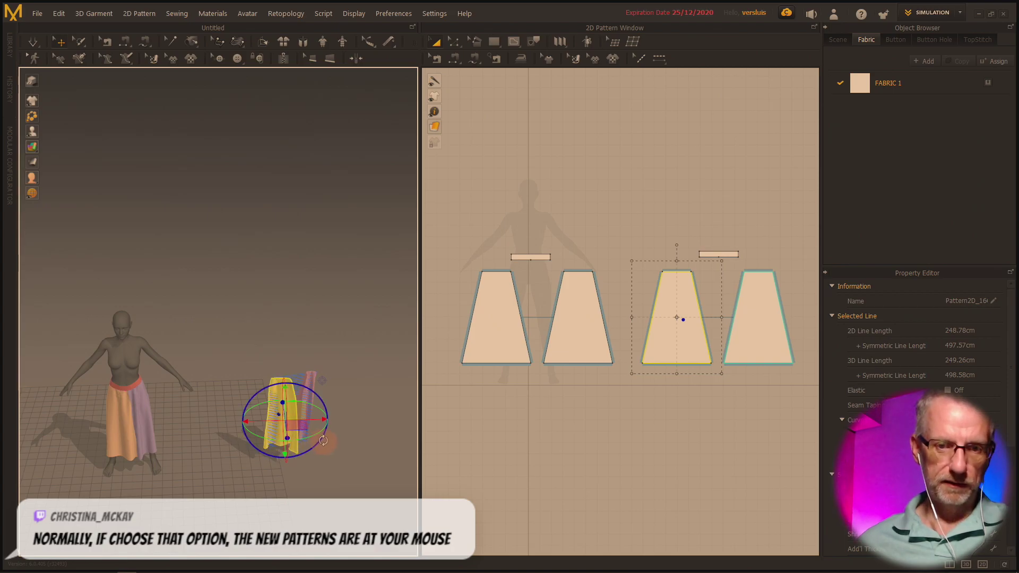
pyautogui.moveTo(323, 440)
pyautogui.mouseDown(button='right')
pyautogui.moveTo(250, 456)
pyautogui.moveTo(166, 425)
pyautogui.moveTo(69, 432)
pyautogui.moveTo(297, 424)
pyautogui.moveTo(326, 436)
pyautogui.mouseUp(button='right')
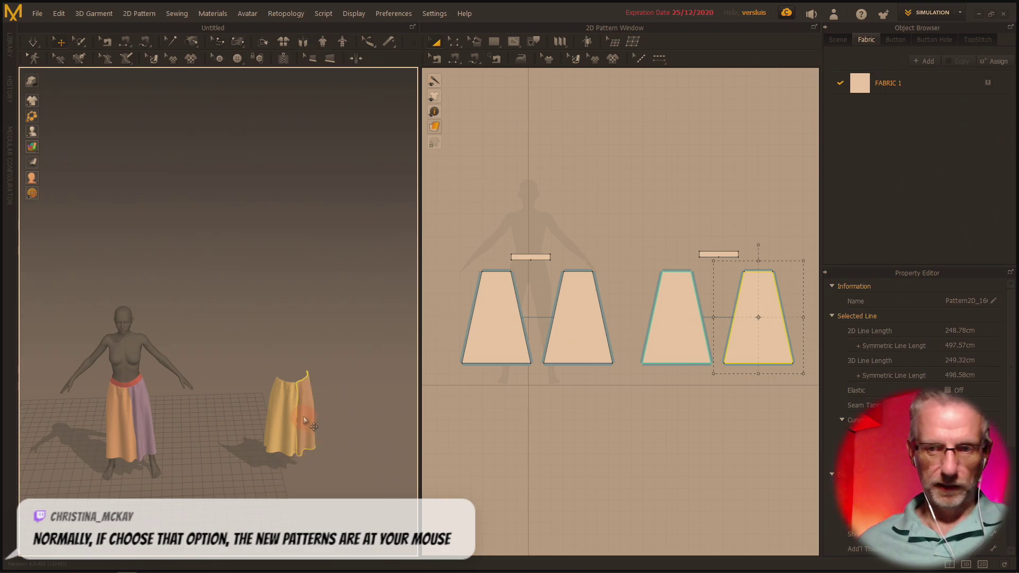
pyautogui.moveTo(640, 262); pyautogui.dragTo(800, 413)
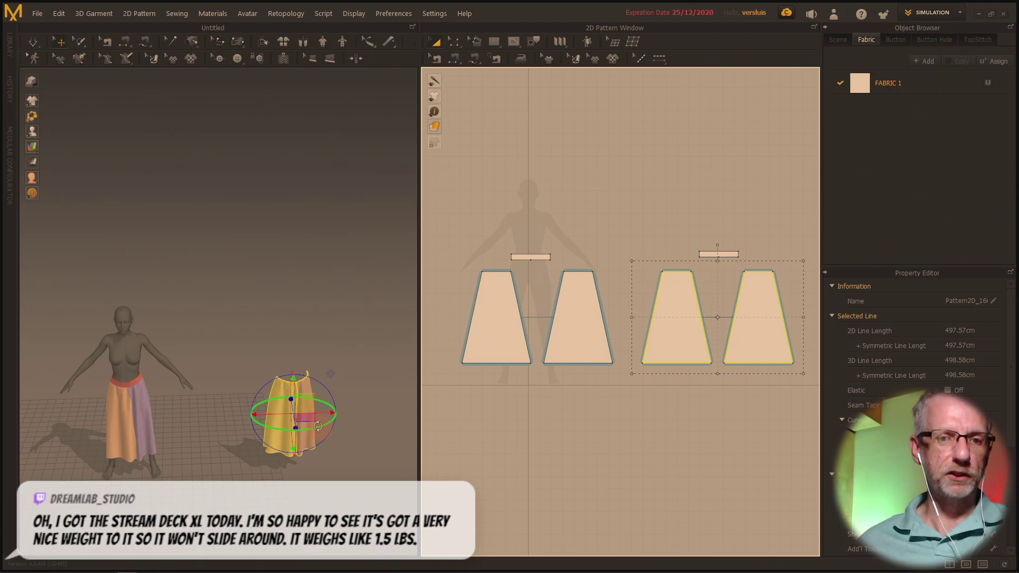
pyautogui.moveTo(318, 426); pyautogui.dragTo(168, 294)
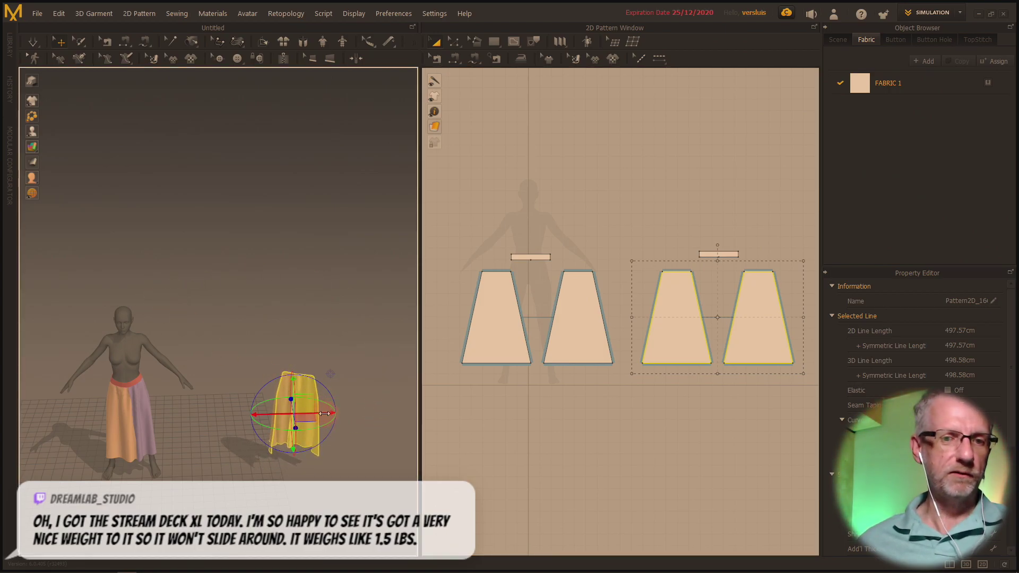
pyautogui.moveTo(324, 414); pyautogui.dragTo(115, 430, button='right')
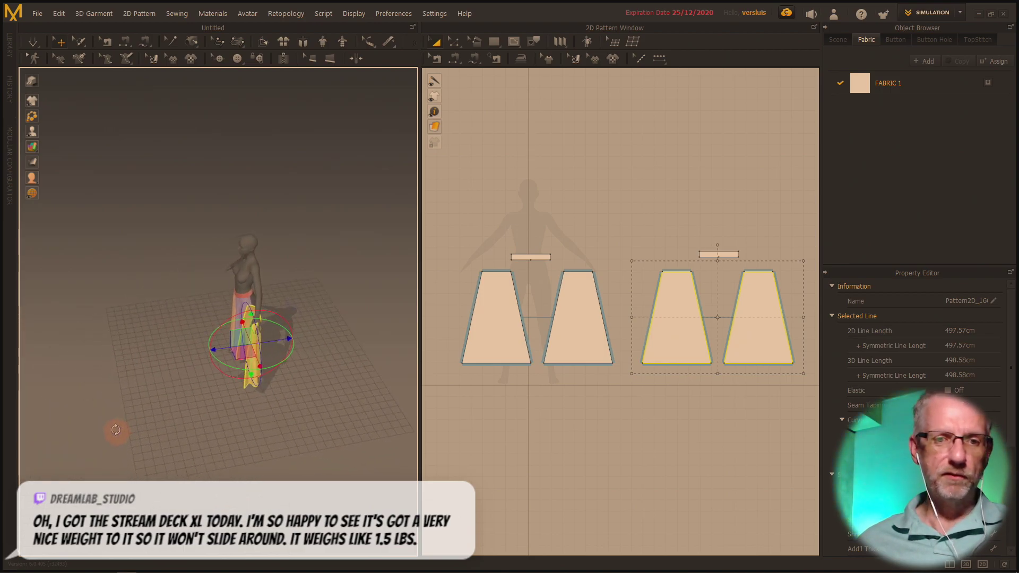
# Step: Move the yellow panels behind the avatar's hips and tilt them slightly to follow the body
pyautogui.moveTo(275, 340); pyautogui.dragTo(191, 326, button='right')
pyautogui.scroll(3, 216, 340)
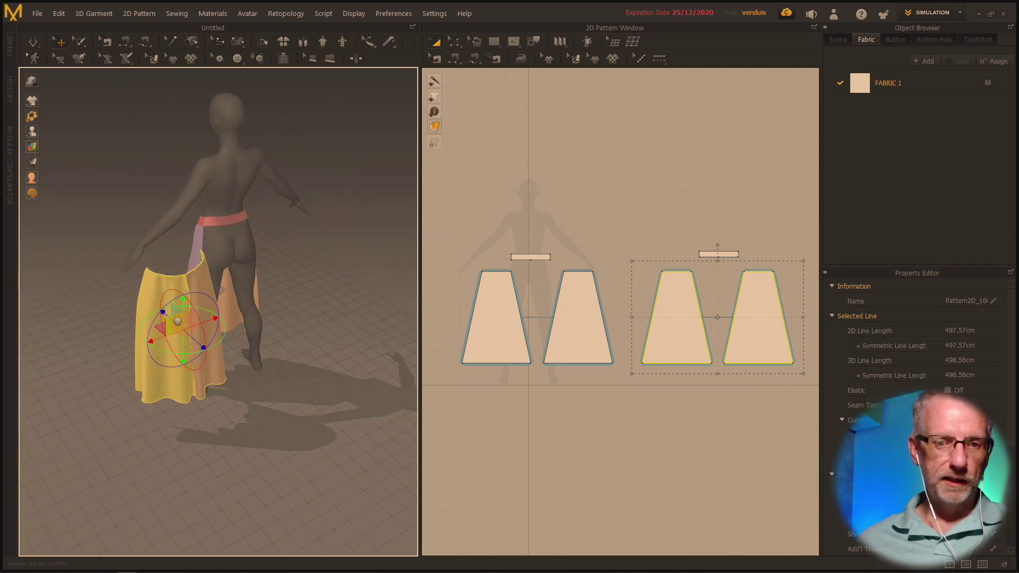
pyautogui.scroll(2, 168, 315)
pyautogui.moveTo(187, 309); pyautogui.dragTo(253, 284)
pyautogui.moveTo(253, 283)
pyautogui.mouseDown(button='right')
pyautogui.moveTo(313, 265)
pyautogui.moveTo(253, 297)
pyautogui.mouseUp(button='right')
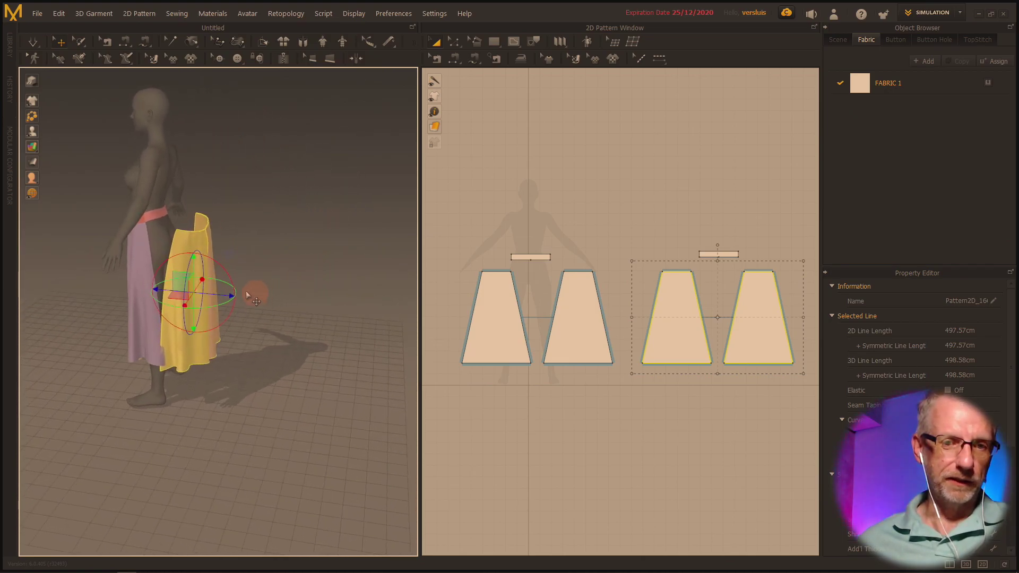
pyautogui.moveTo(224, 281); pyautogui.dragTo(224, 277)
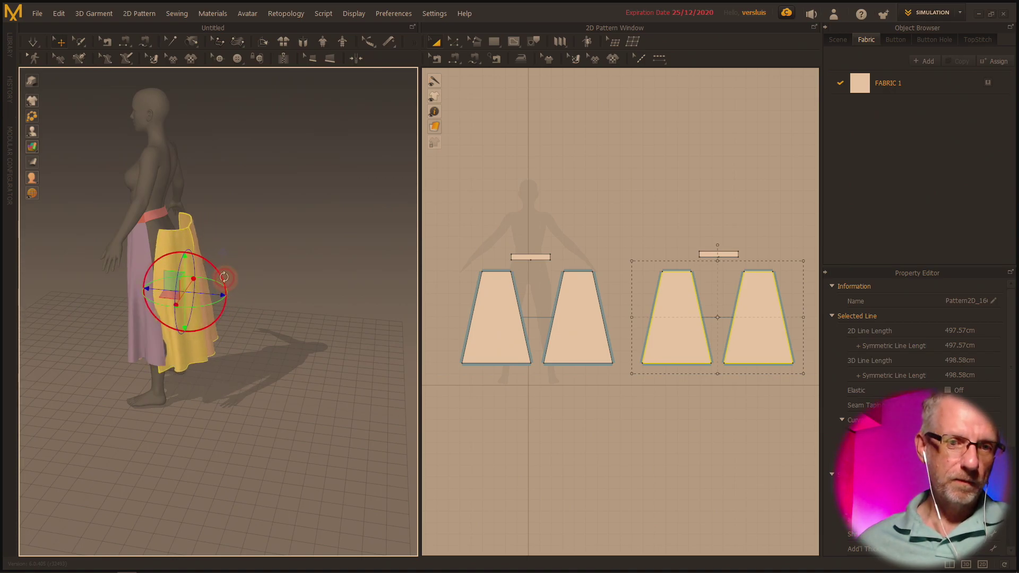
pyautogui.scroll(3, 602, 300)
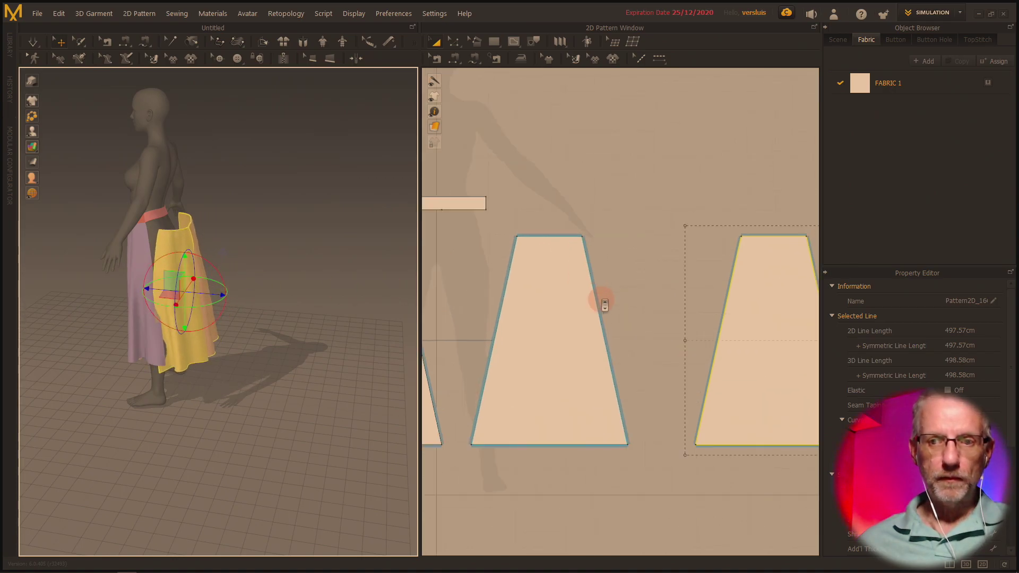
pyautogui.scroll(-1, 602, 295)
pyautogui.moveTo(602, 296); pyautogui.dragTo(449, 331, button='right')
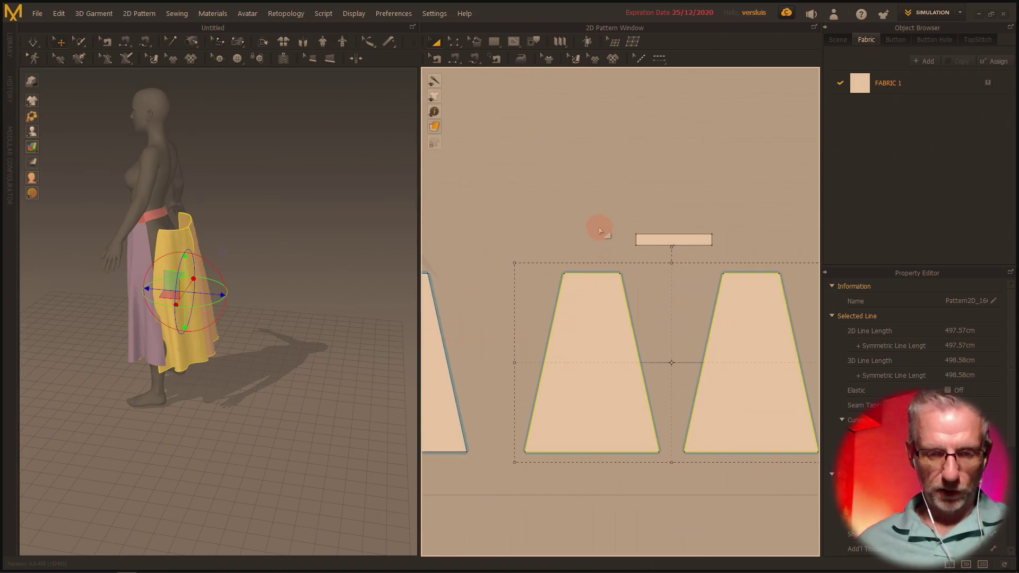
# Step: Free-sew the middle and right back panels' top edges to the waistband's lower edge
pyautogui.press('n')
pyautogui.click(610, 275)
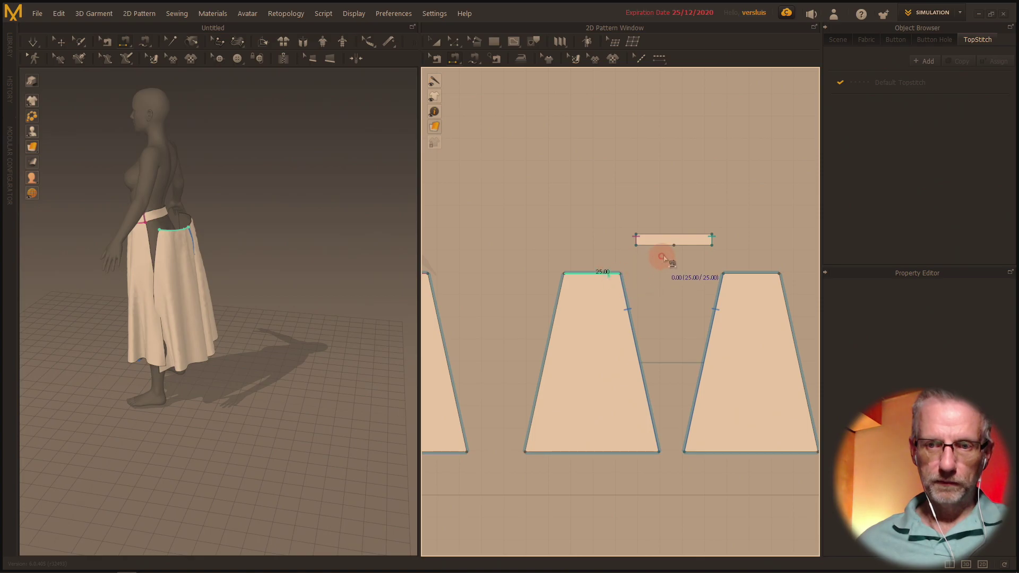
pyautogui.click(667, 249)
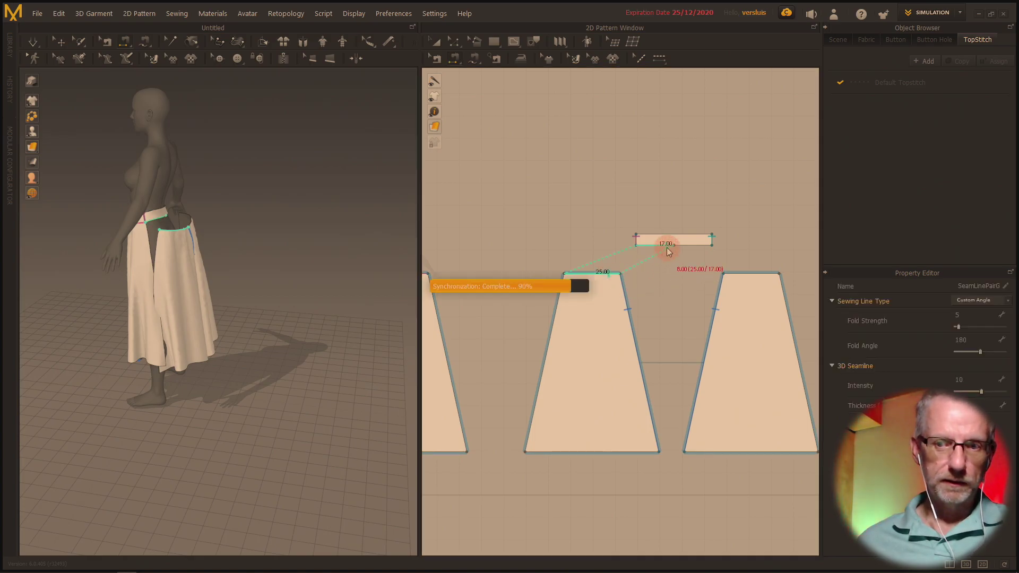
pyautogui.moveTo(303, 228); pyautogui.dragTo(196, 235, button='right')
pyautogui.click(626, 297)
pyautogui.click(743, 273)
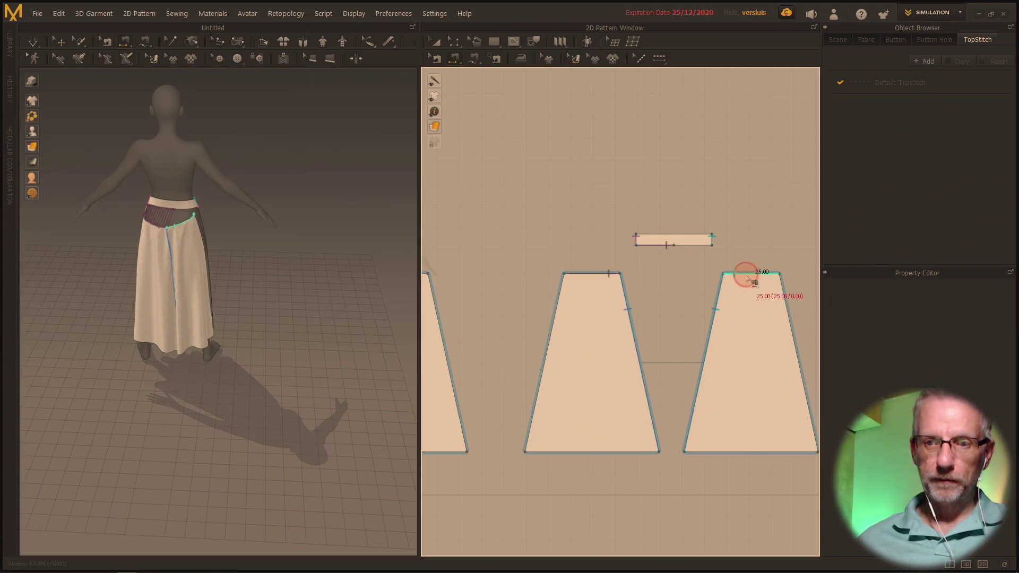
pyautogui.click(687, 250)
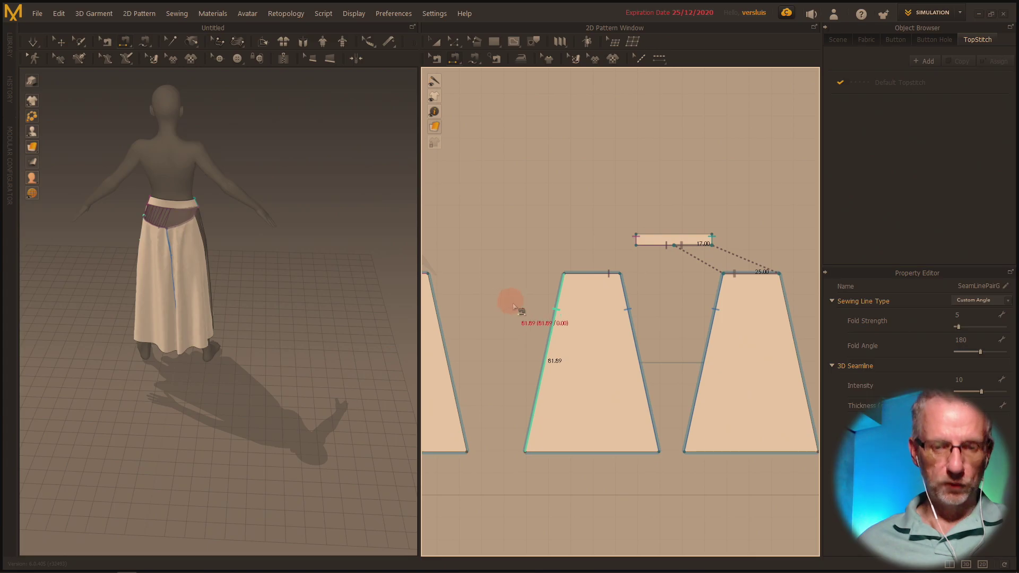
# Step: Sew the middle panel's left edge to the adjacent panel's 51.89 cm side edge
pyautogui.click(550, 328)
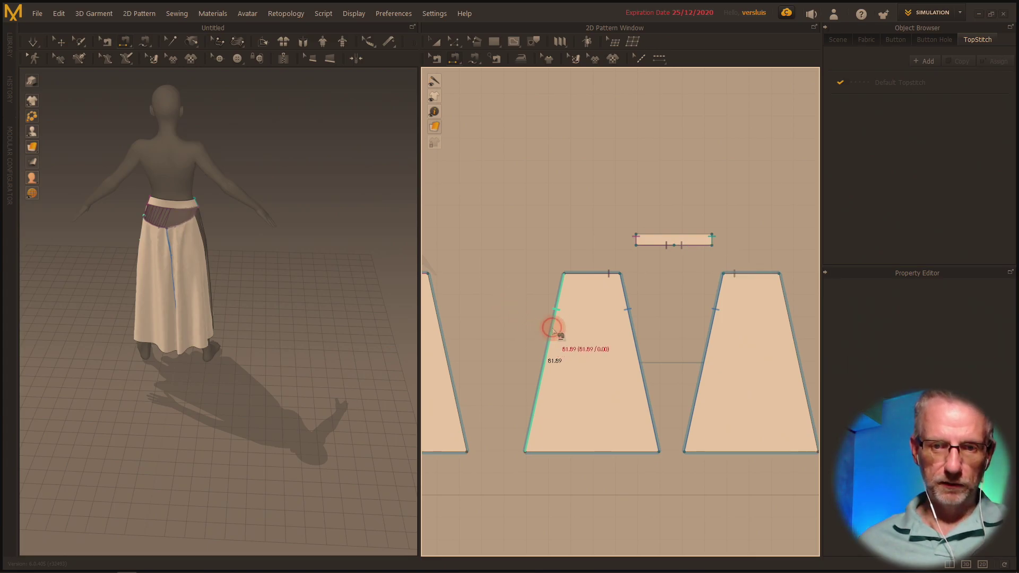
pyautogui.click(440, 318)
pyautogui.moveTo(289, 289); pyautogui.dragTo(416, 236, button='right')
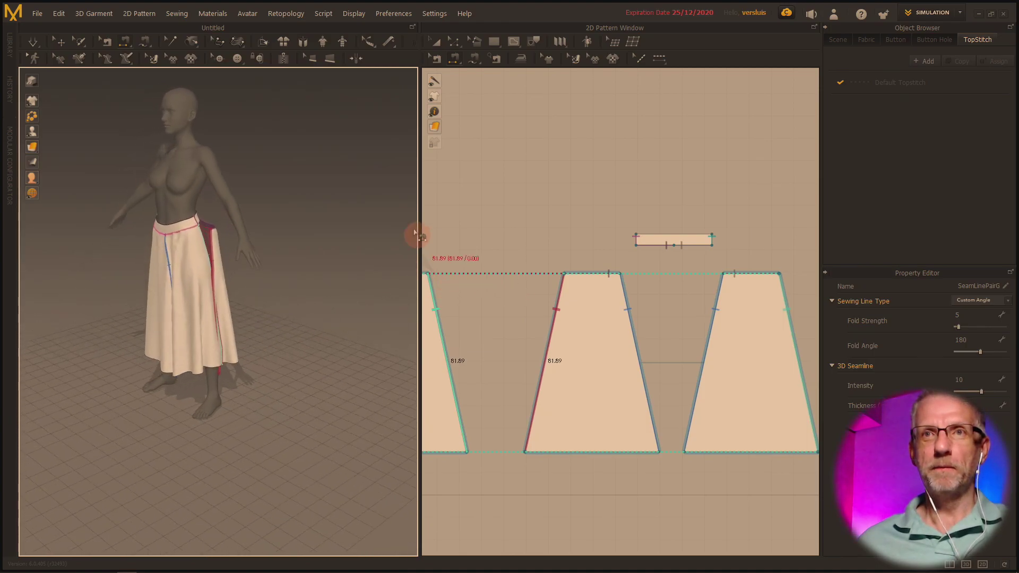
pyautogui.moveTo(335, 227); pyautogui.dragTo(357, 292, button='right')
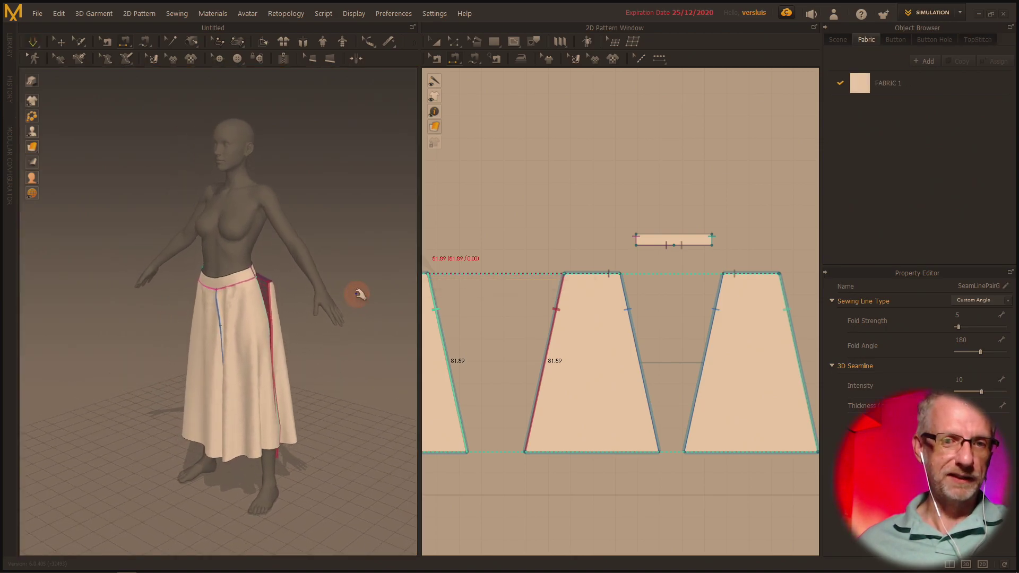
# Step: Show each panel in its own colour, simulate the four-panel skirt, and pull the back waistband up
pyautogui.click(357, 293)
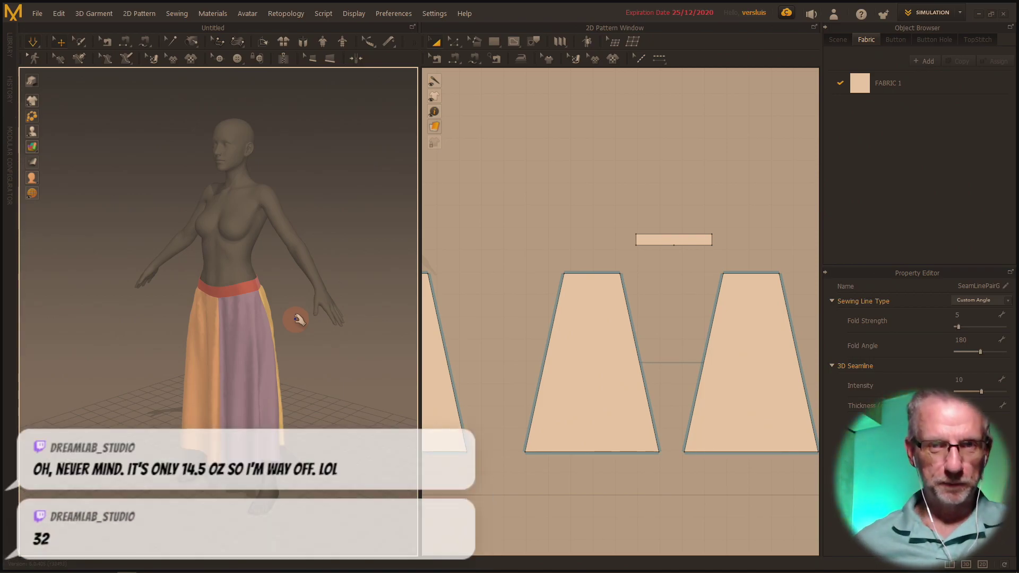
pyautogui.scroll(5, 263, 289)
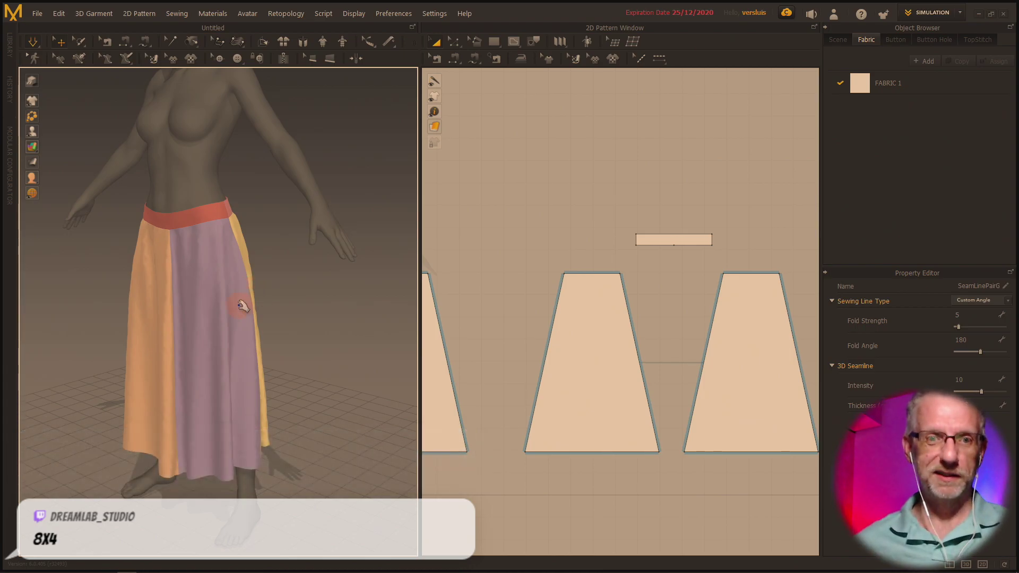
pyautogui.moveTo(302, 277); pyautogui.dragTo(303, 319, button='middle')
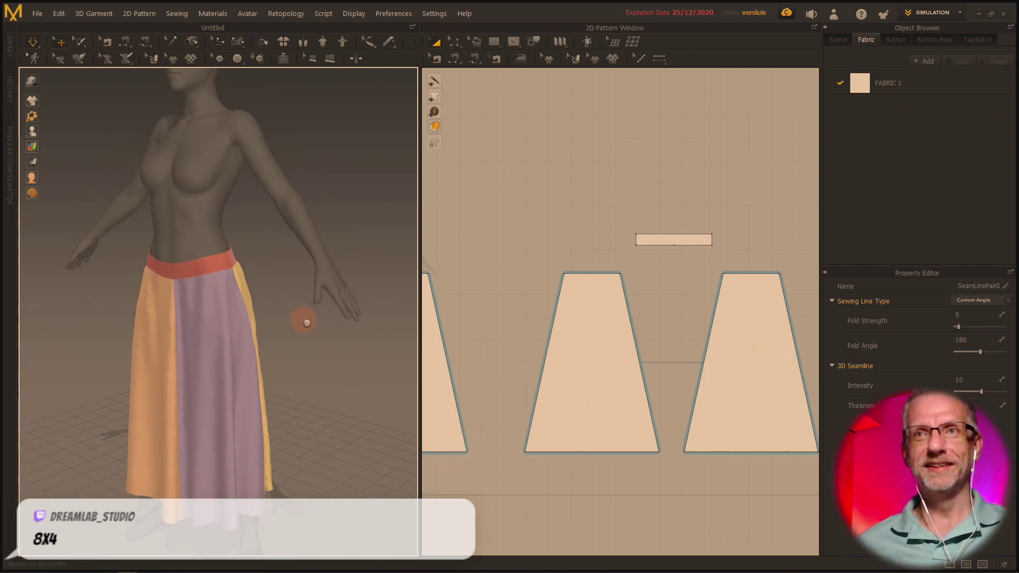
pyautogui.scroll(-2, 297, 323)
pyautogui.moveTo(320, 297); pyautogui.dragTo(246, 306, button='right')
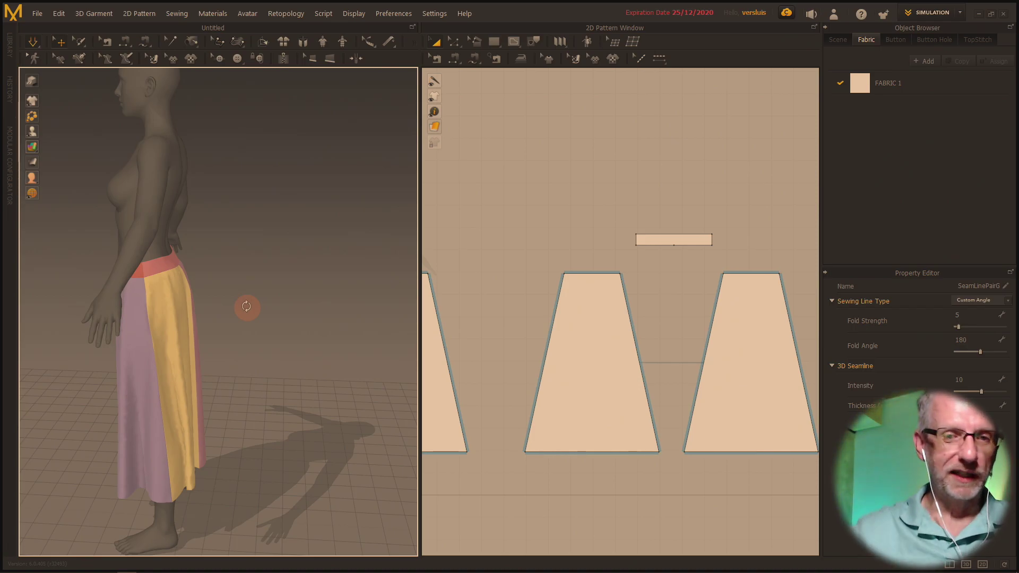
pyautogui.moveTo(279, 316); pyautogui.dragTo(167, 322, button='right')
pyautogui.moveTo(176, 257); pyautogui.dragTo(159, 234)
# Step: Select the waistband and pull it up at the front to settle it on the waist
pyautogui.click(188, 200)
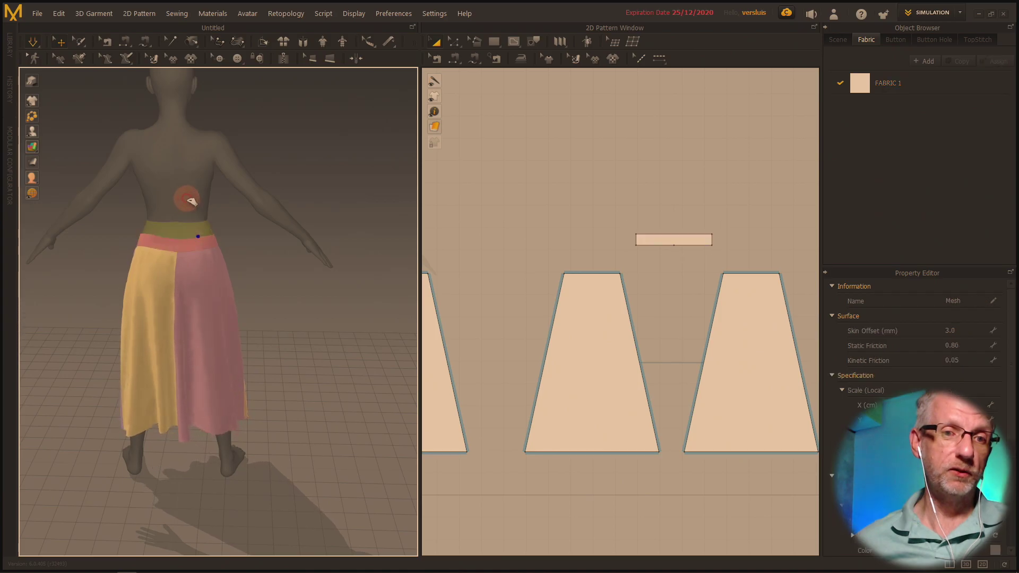
pyautogui.moveTo(177, 269); pyautogui.dragTo(295, 273, button='right')
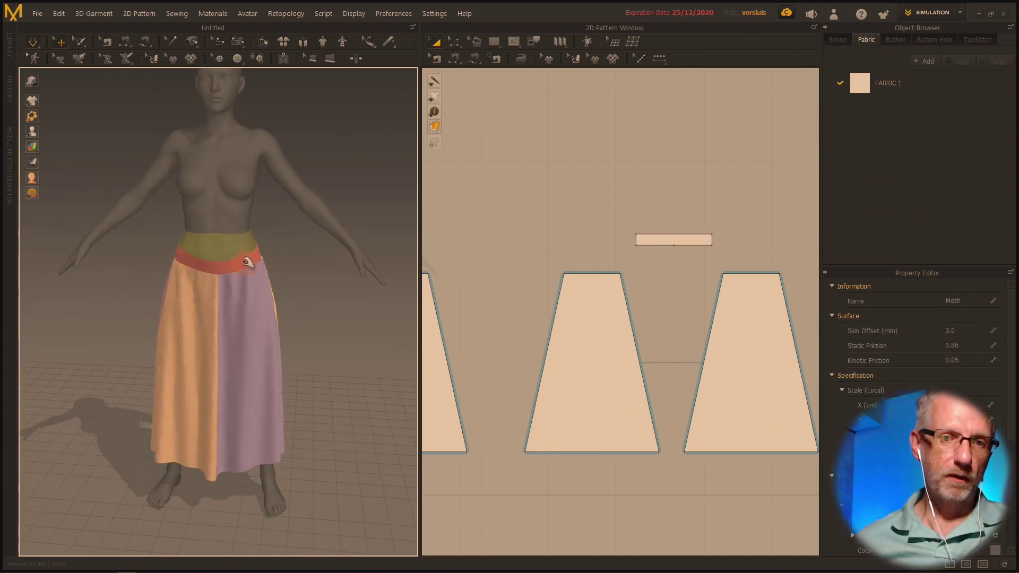
pyautogui.click(203, 254)
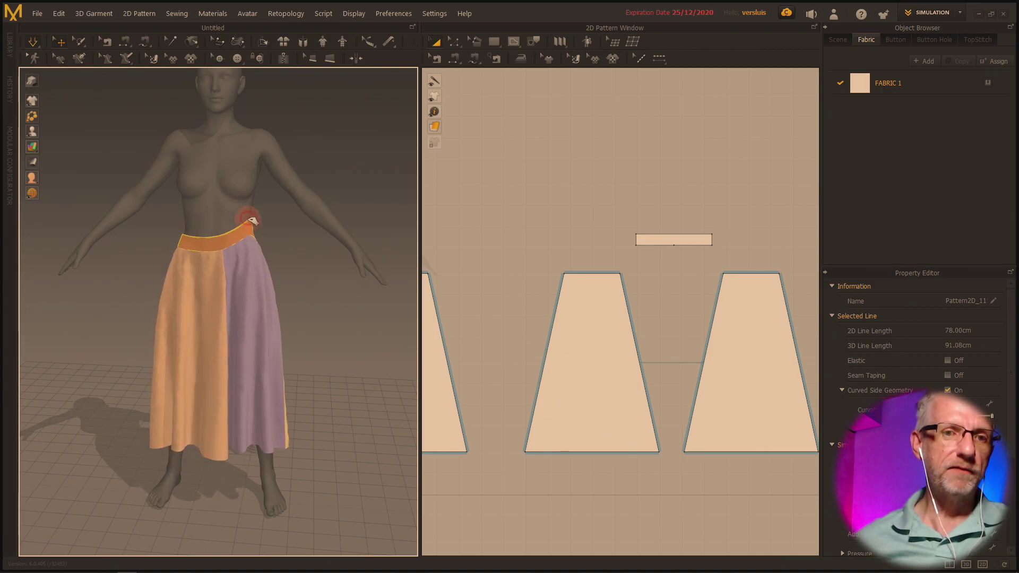
pyautogui.scroll(3, 255, 246)
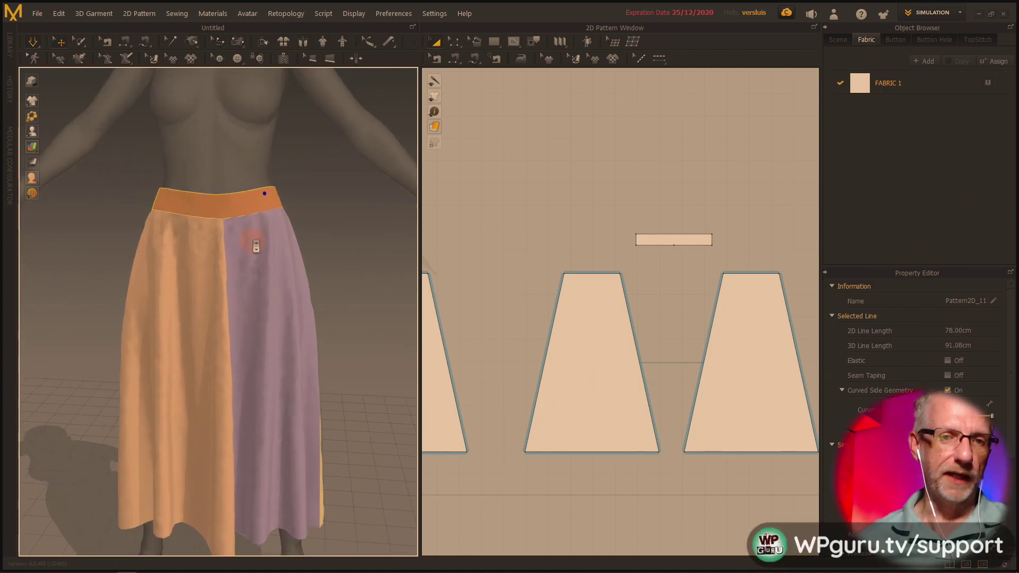
pyautogui.moveTo(249, 234); pyautogui.dragTo(427, 252, button='right')
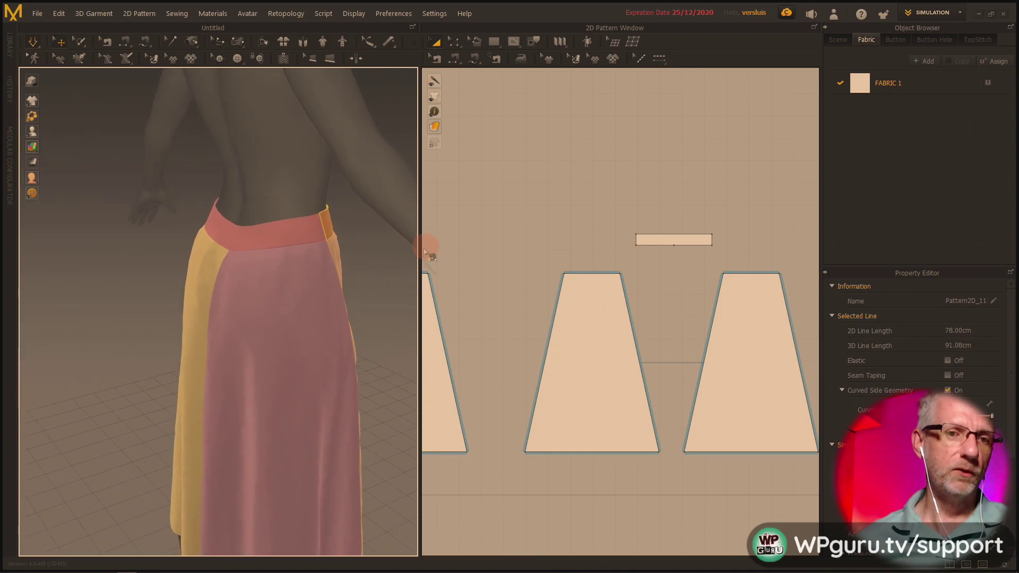
pyautogui.click(238, 235)
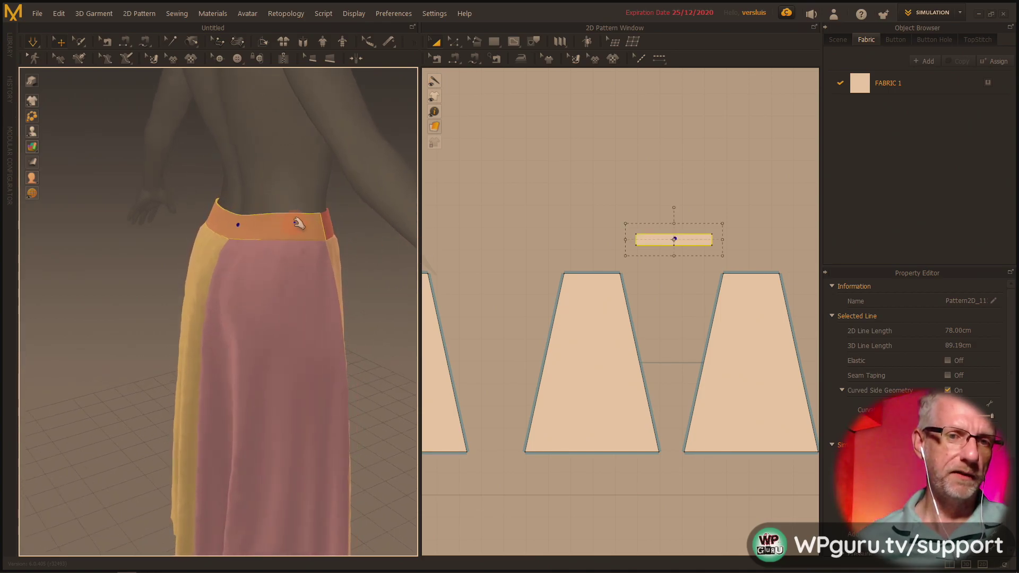
pyautogui.moveTo(331, 246); pyautogui.dragTo(136, 232, button='right')
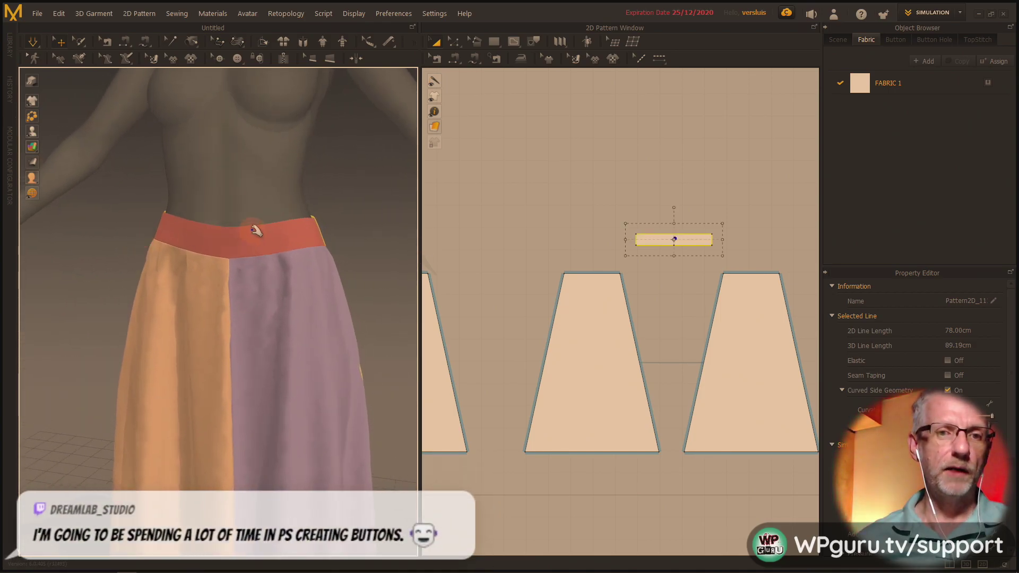
pyautogui.moveTo(313, 232); pyautogui.dragTo(173, 220)
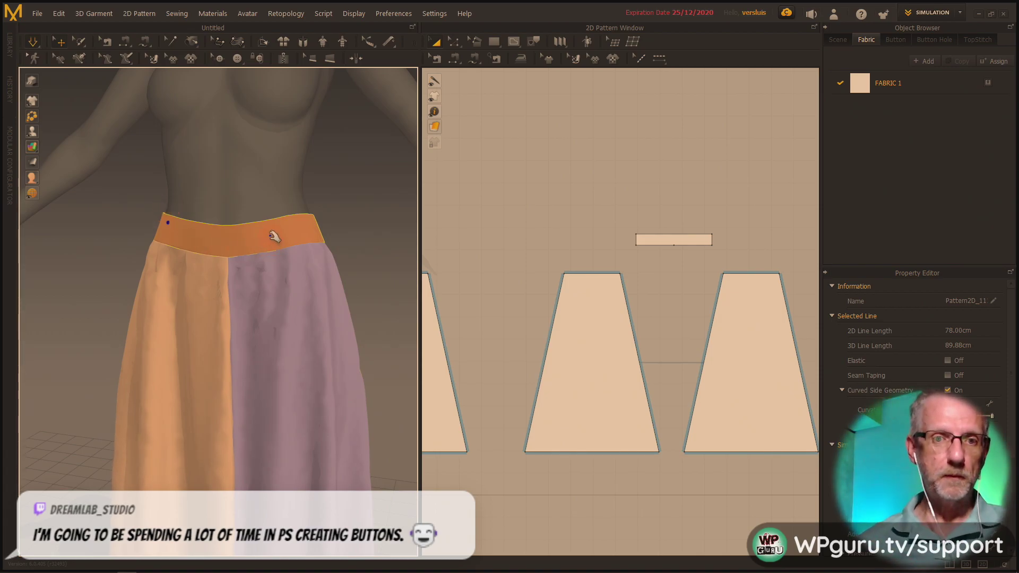
# Step: Tug the waistband up at the back until it sits level at 90.78 cm around
pyautogui.moveTo(274, 236); pyautogui.dragTo(165, 250, button='right')
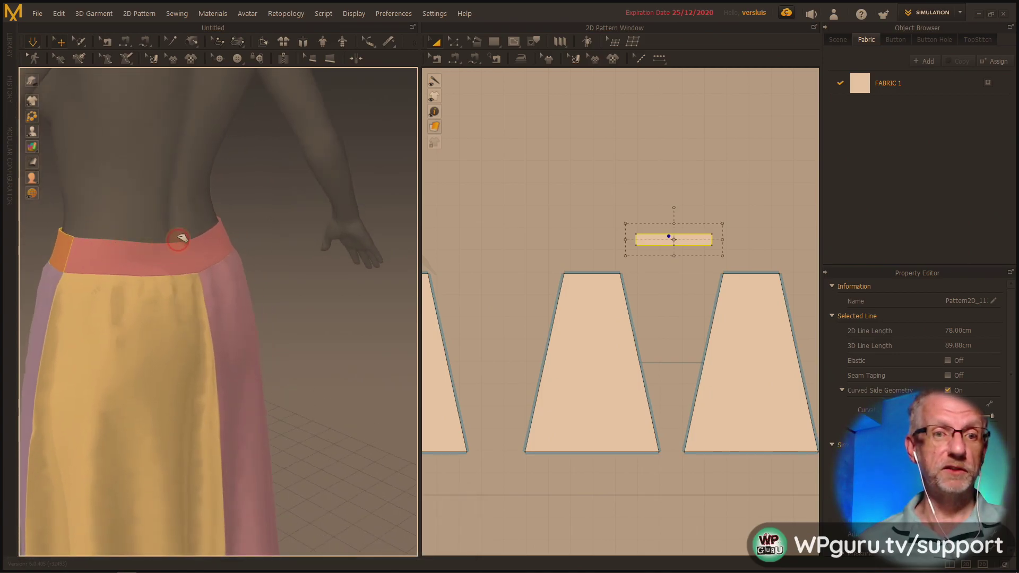
pyautogui.moveTo(181, 238); pyautogui.dragTo(137, 207)
pyautogui.moveTo(133, 255); pyautogui.dragTo(287, 270, button='right')
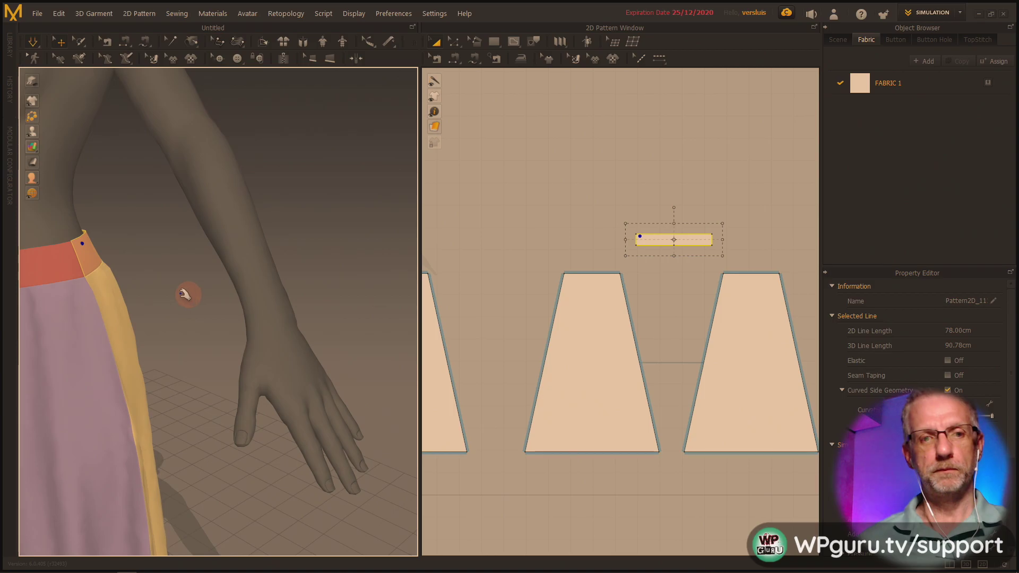
pyautogui.moveTo(184, 294); pyautogui.dragTo(352, 243, button='right')
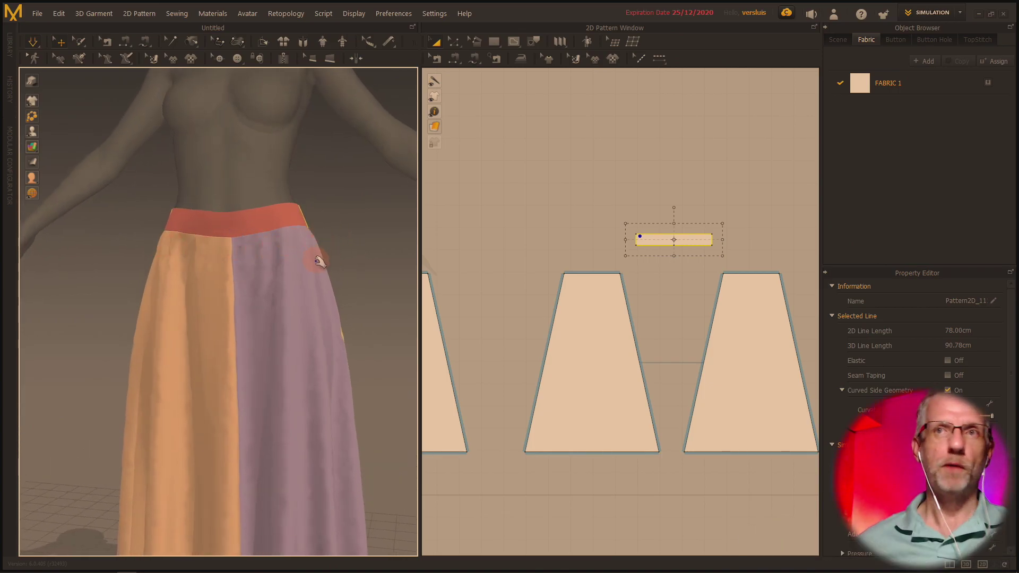
pyautogui.moveTo(313, 247); pyautogui.dragTo(290, 275, button='right')
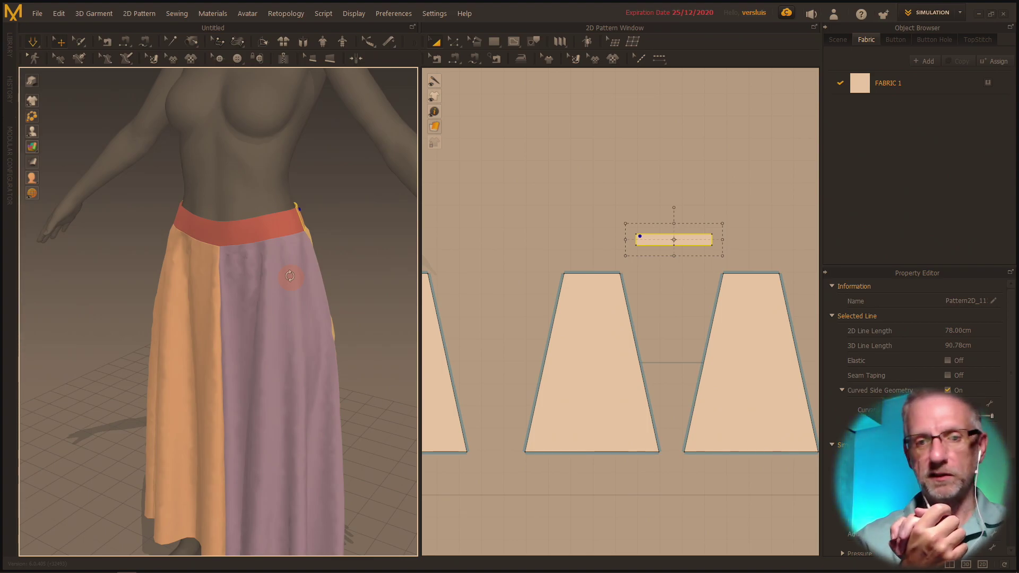
pyautogui.moveTo(304, 288)
pyautogui.mouseDown(button='right')
pyautogui.moveTo(275, 261)
pyautogui.moveTo(332, 230)
pyautogui.moveTo(246, 278)
pyautogui.moveTo(41, 264)
pyautogui.moveTo(277, 273)
pyautogui.moveTo(269, 271)
pyautogui.moveTo(307, 264)
pyautogui.moveTo(257, 271)
pyautogui.mouseUp(button='right')
pyautogui.scroll(-5, 292, 258)
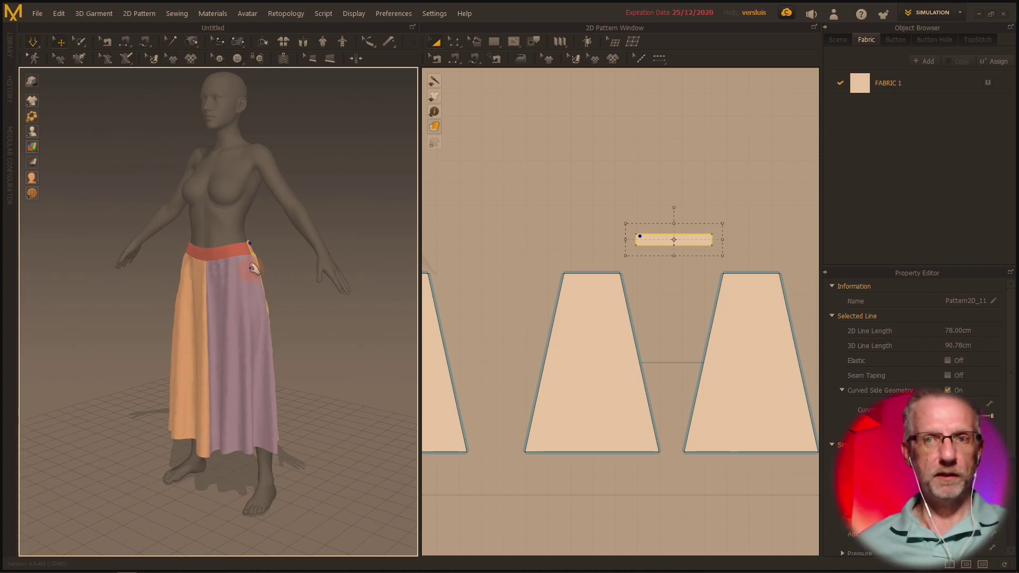
# Step: Save the project as Zipfelrock v1.zprj in the Puffy Shirt 2 folder
pyautogui.click(38, 17)
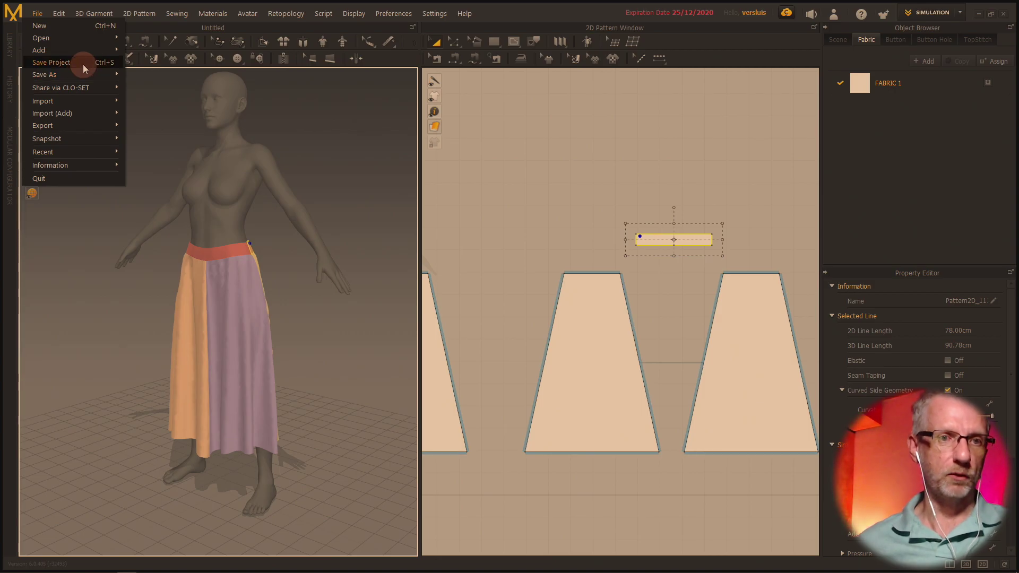
pyautogui.moveTo(84, 75)
pyautogui.click(151, 73)
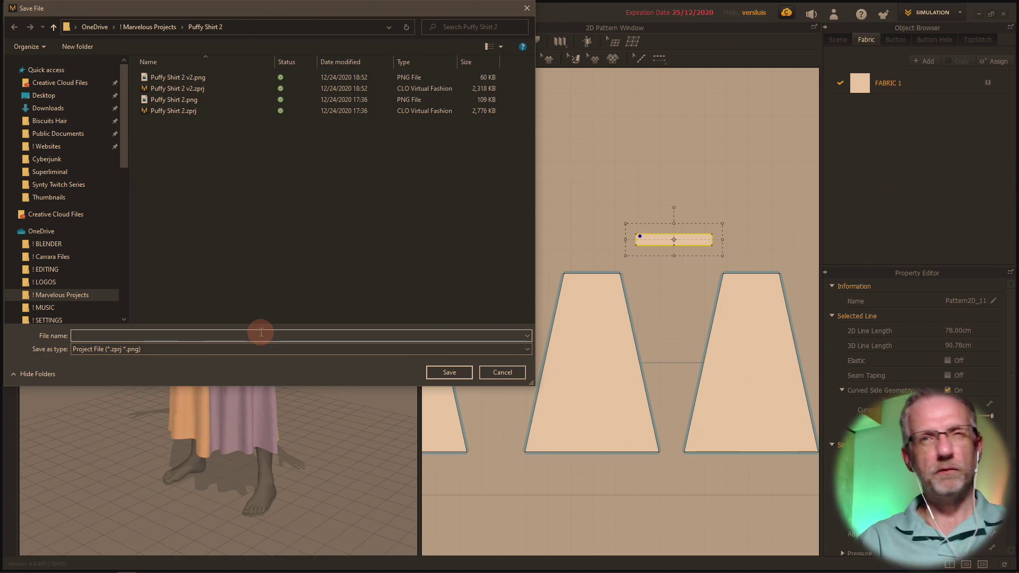
pyautogui.write('Z')
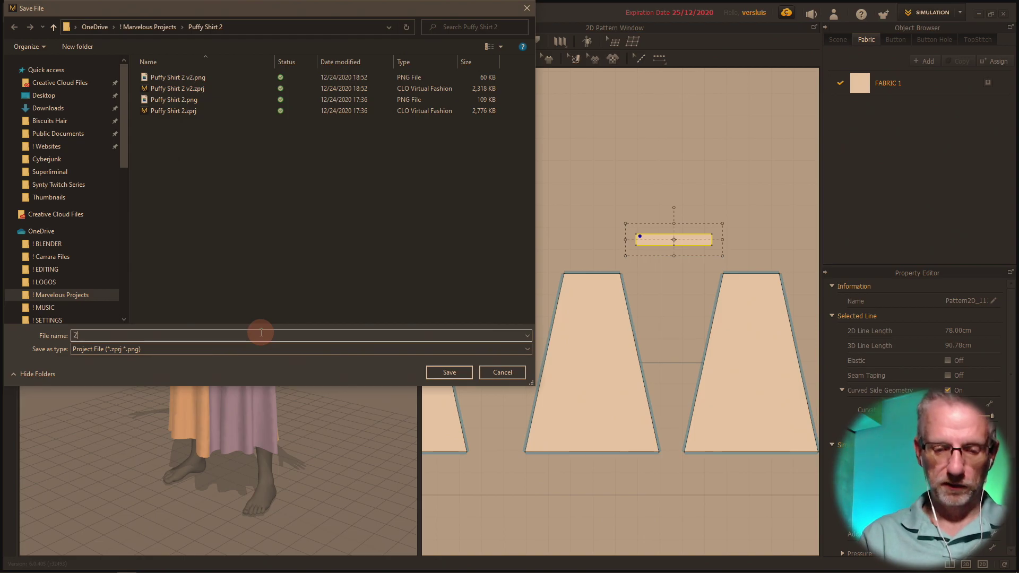
pyautogui.write('pifelrock v1')
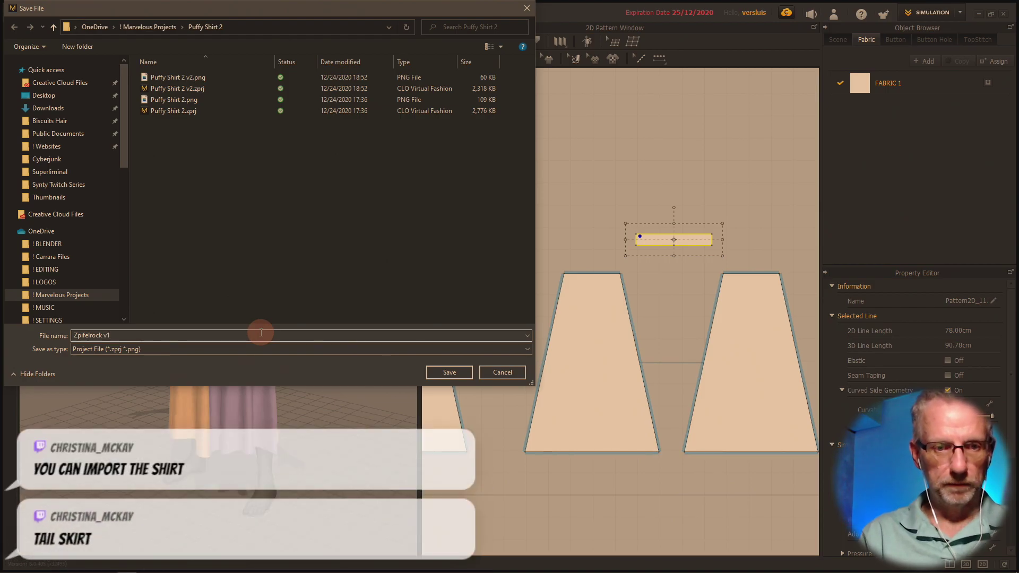
pyautogui.press('Return')
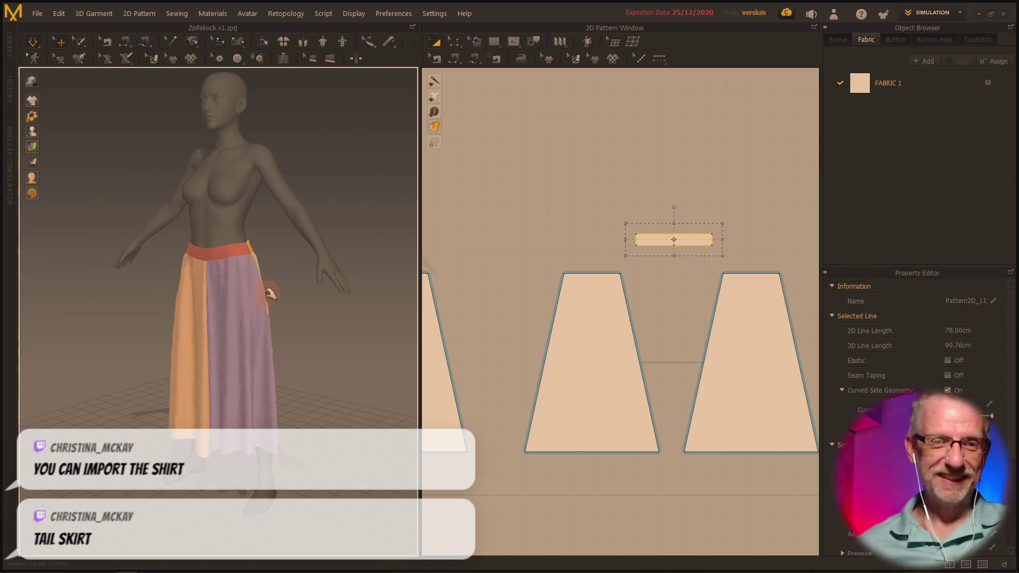
pyautogui.moveTo(269, 293); pyautogui.dragTo(260, 331, button='right')
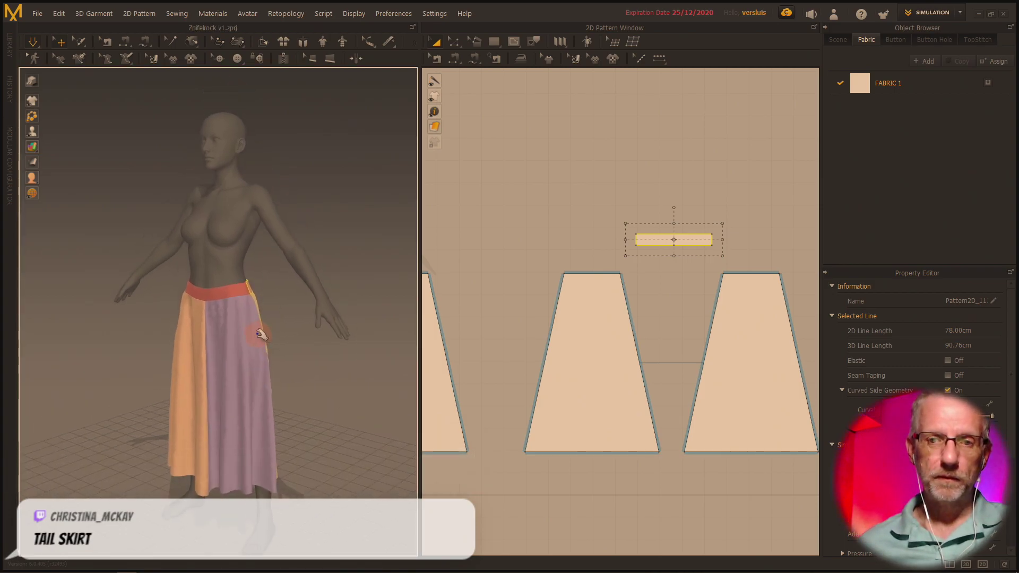
pyautogui.click(33, 14)
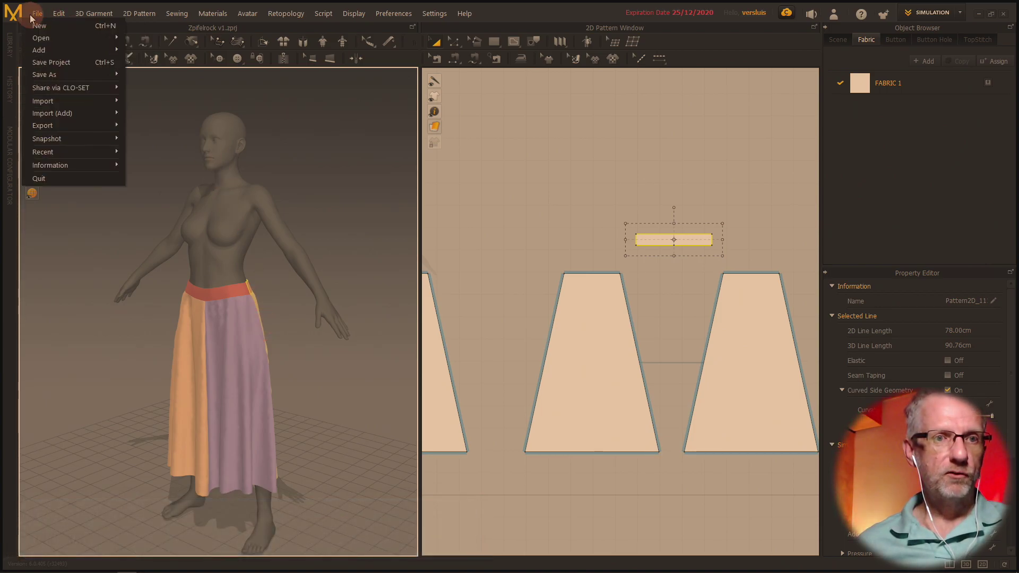
pyautogui.click(65, 50)
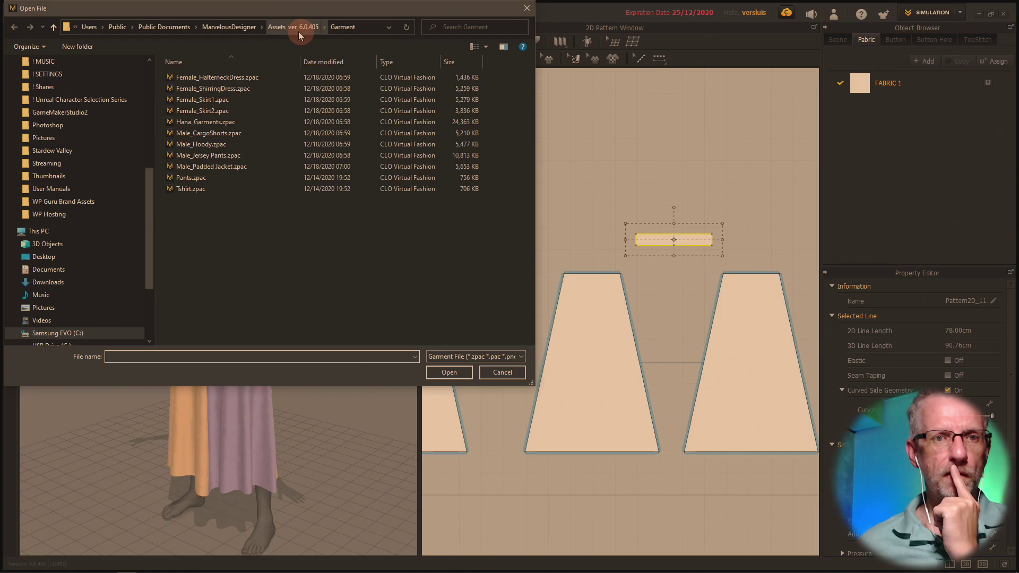
pyautogui.scroll(2, 122, 219)
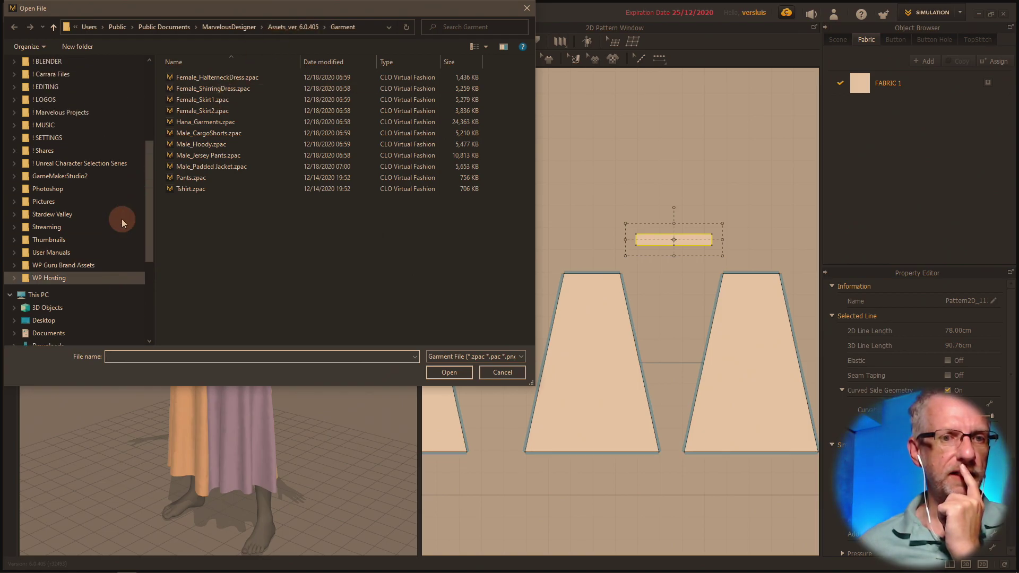
pyautogui.scroll(1, 122, 219)
pyautogui.click(80, 146)
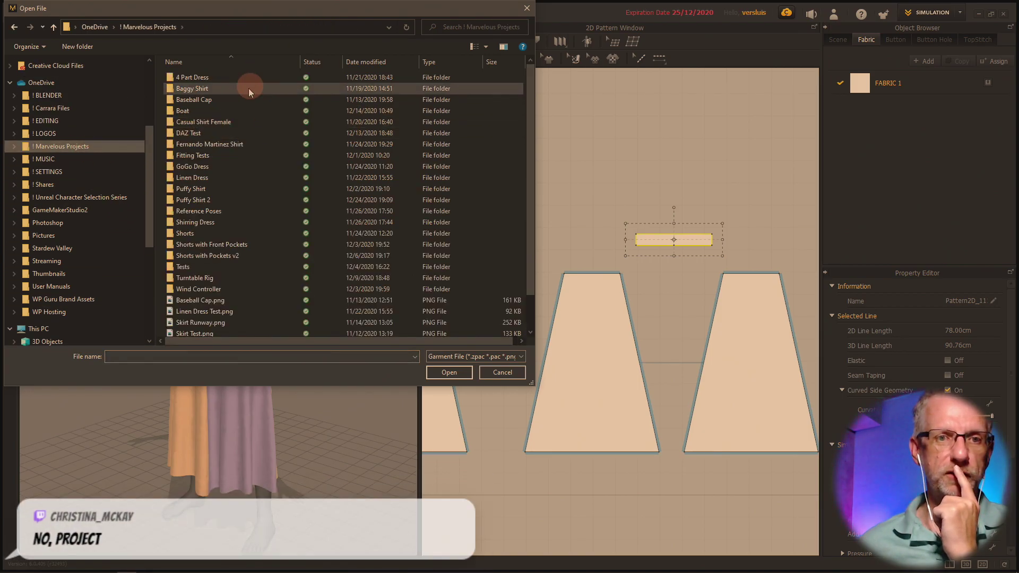
pyautogui.doubleClick(214, 201)
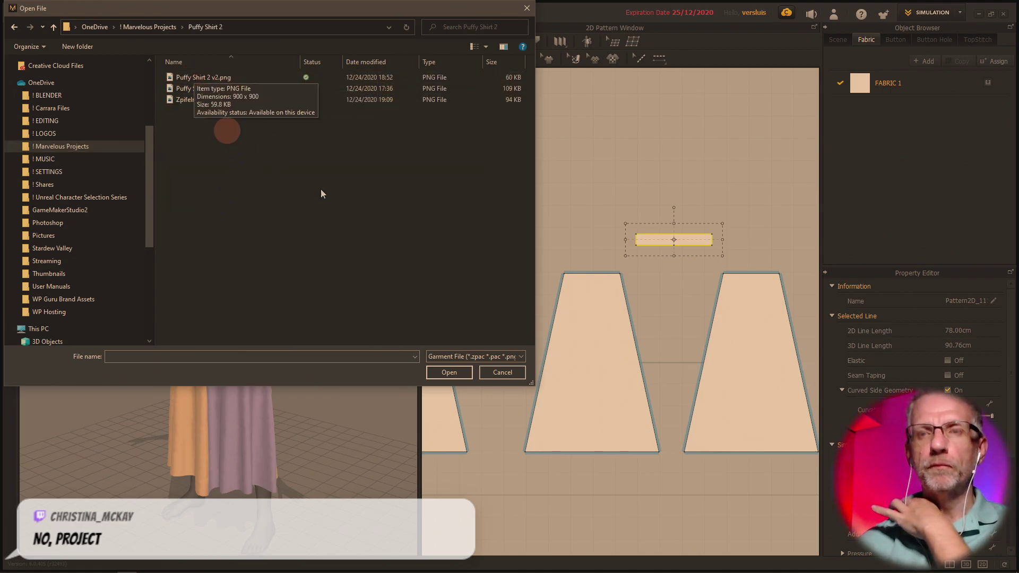
# Step: Open the Puffy Shirt 2 v2.zprj project file
pyautogui.click(502, 372)
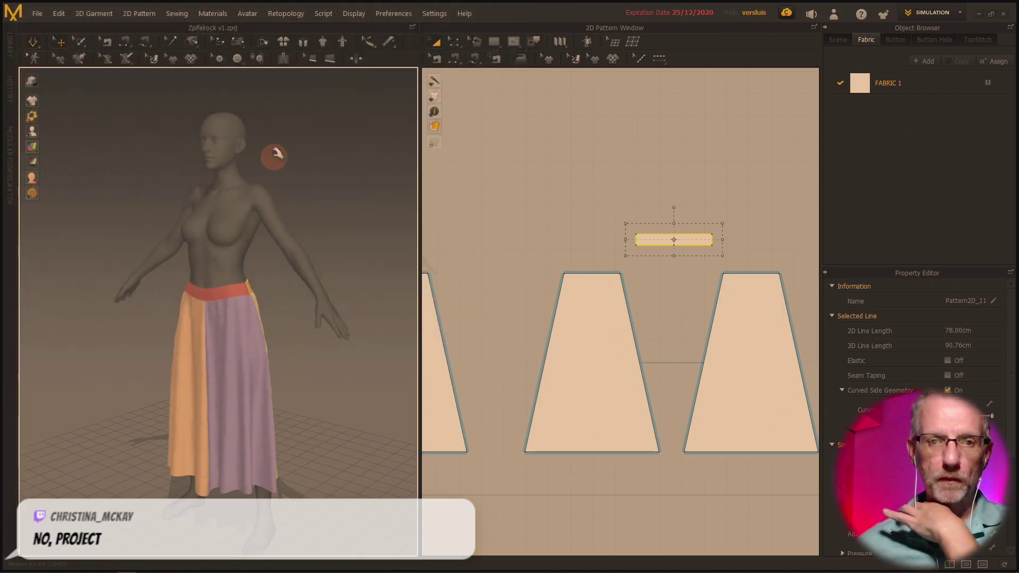
pyautogui.click(37, 14)
pyautogui.moveTo(56, 39)
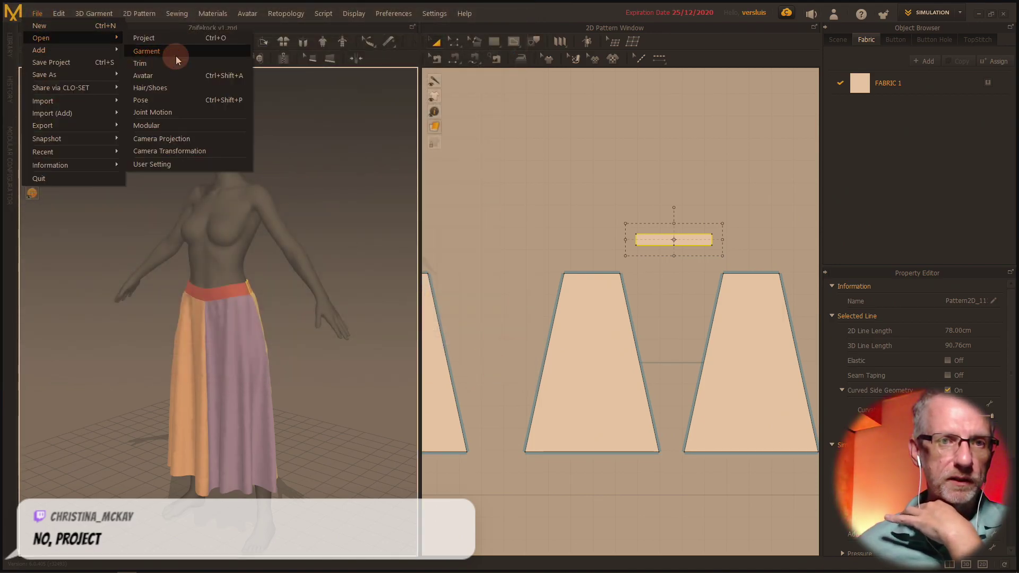
pyautogui.click(186, 39)
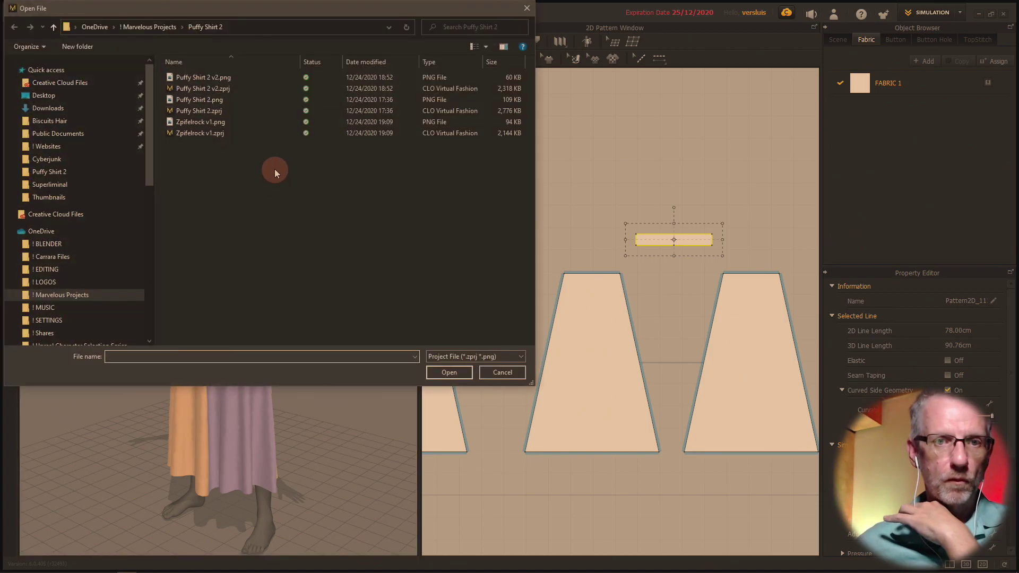
pyautogui.click(215, 110)
pyautogui.click(433, 373)
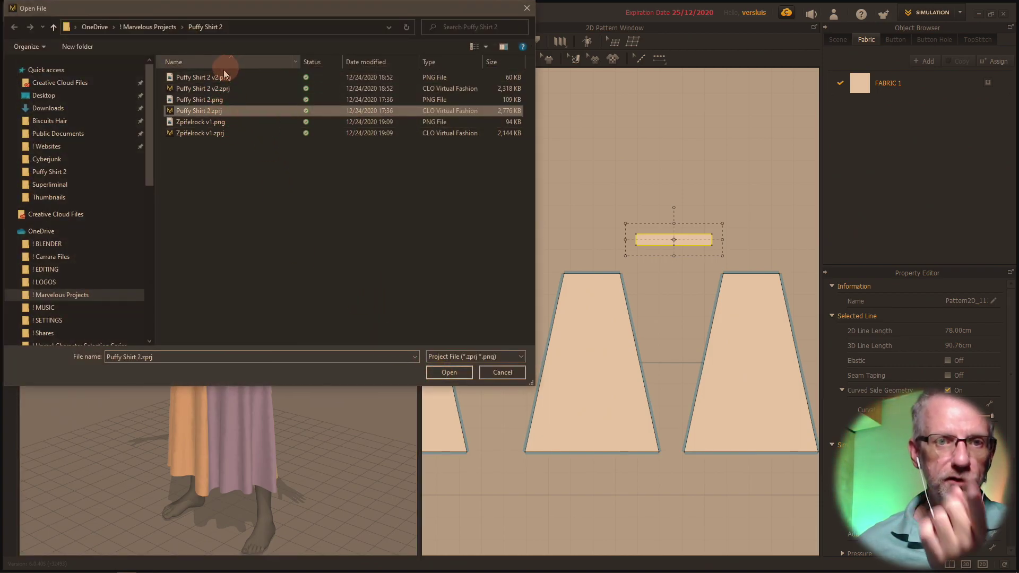
pyautogui.click(227, 90)
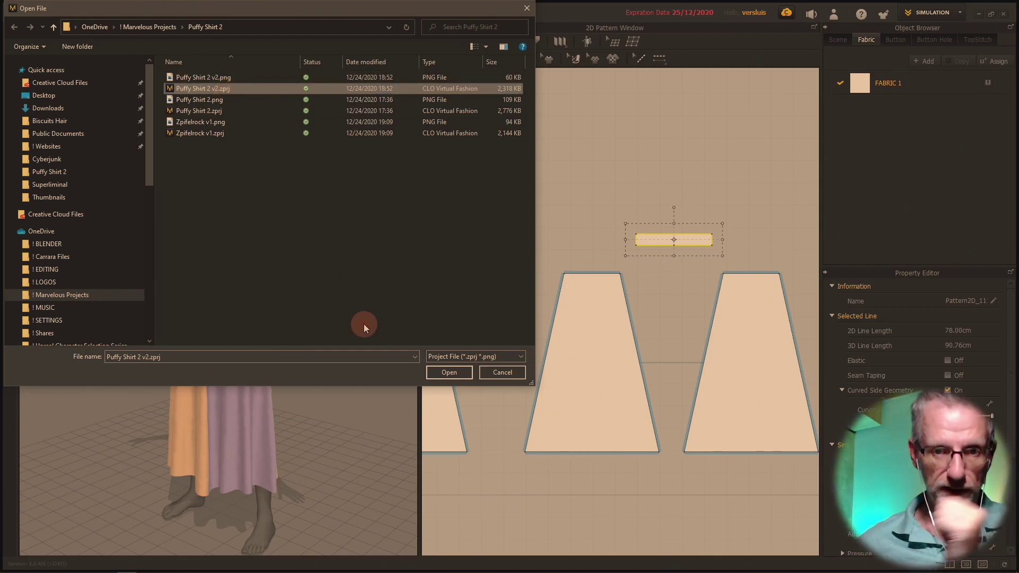
pyautogui.click(444, 371)
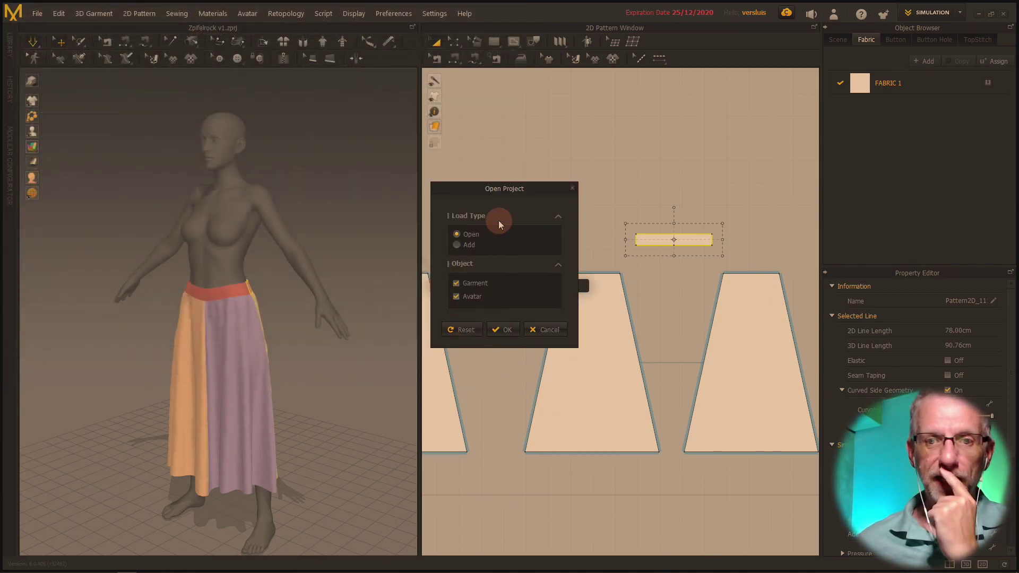
# Step: Load the shirt with Load Type set to Add and Avatar unchecked, keeping the current avatar
pyautogui.moveTo(526, 190); pyautogui.dragTo(435, 99)
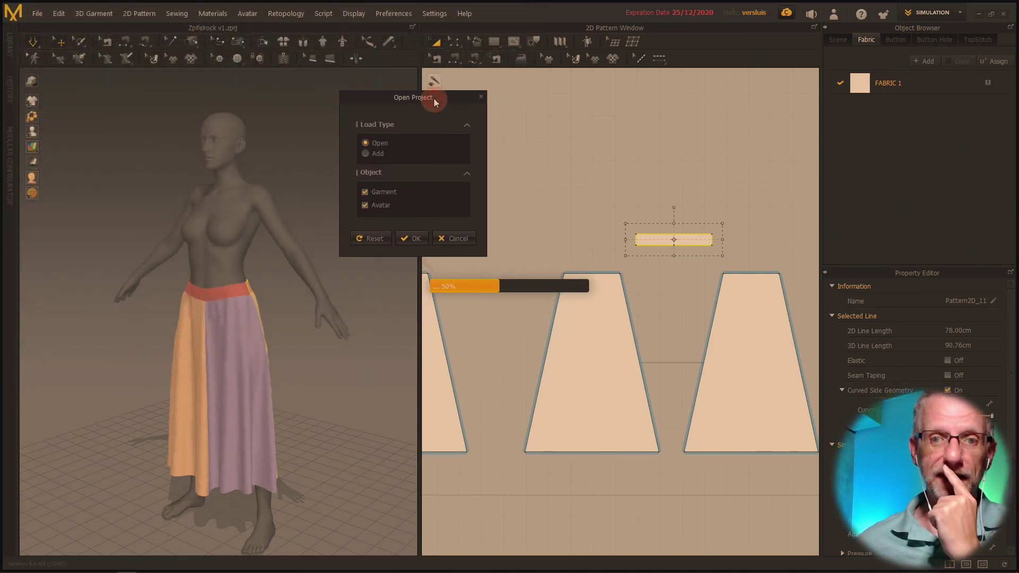
pyautogui.click(368, 153)
pyautogui.click(365, 205)
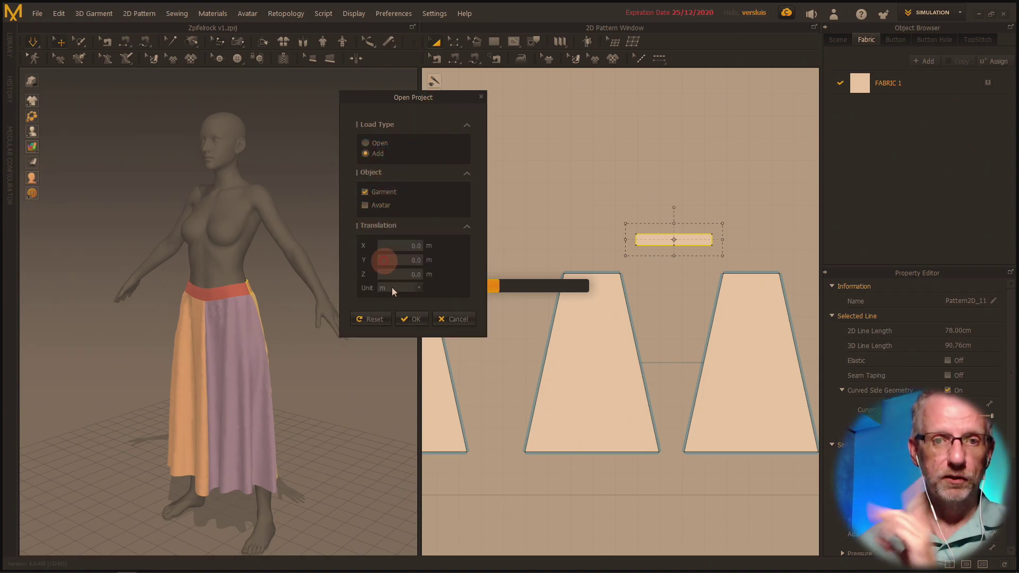
pyautogui.click(416, 287)
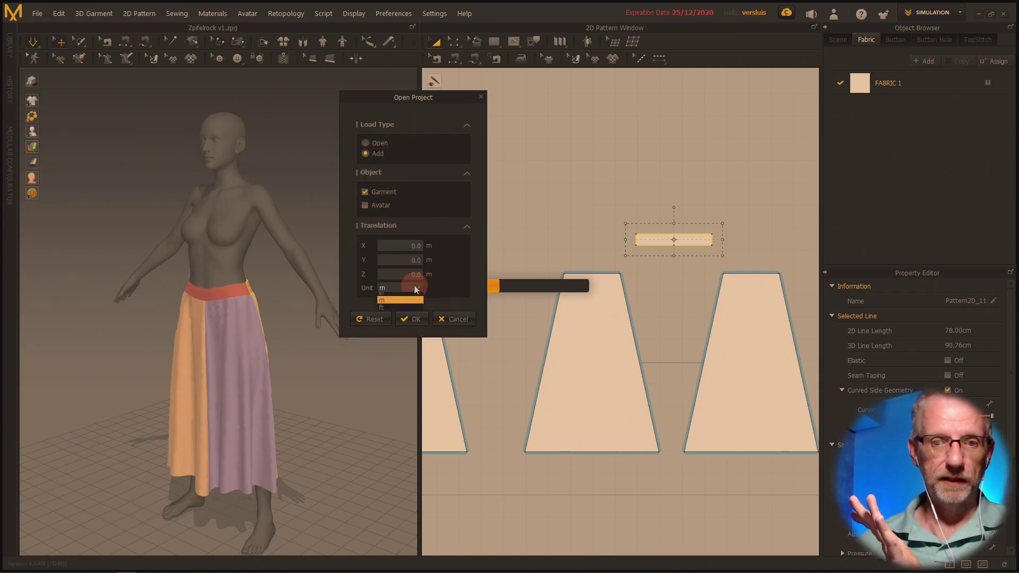
pyautogui.click(414, 320)
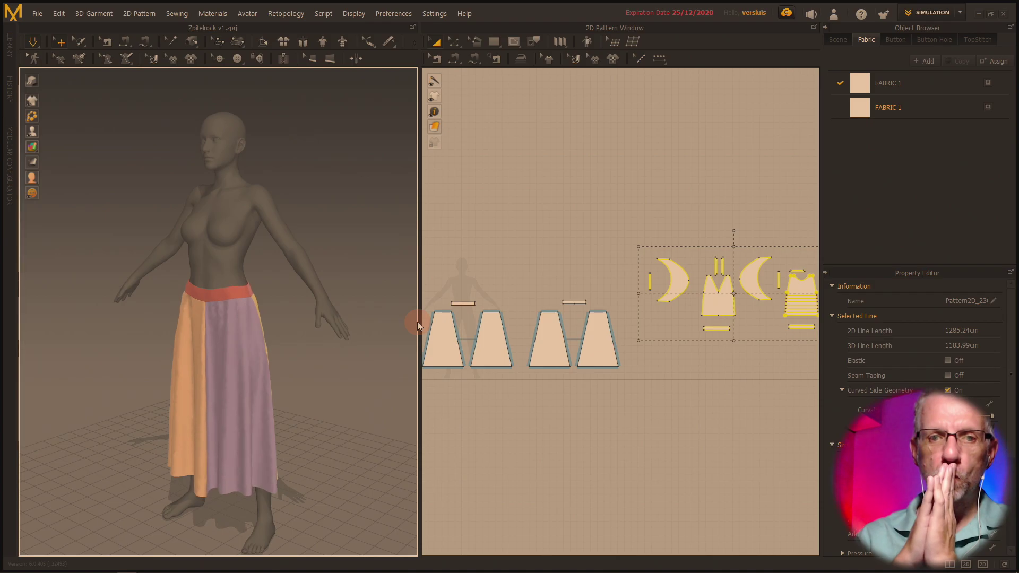
# Step: Show the selected shirt patterns in 3D on the avatar and orbit to check the shirt
pyautogui.rightClick(677, 281)
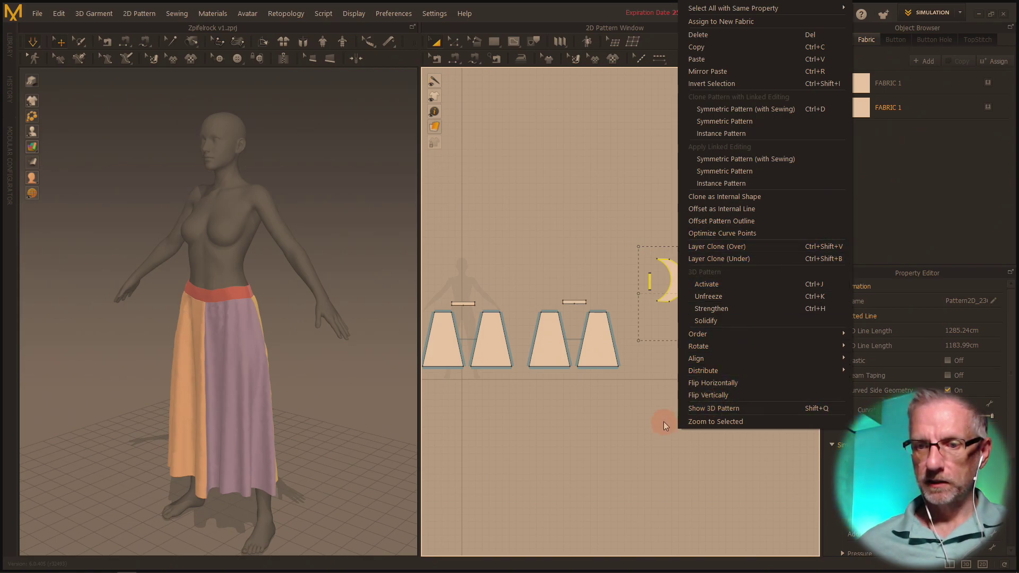
pyautogui.click(713, 409)
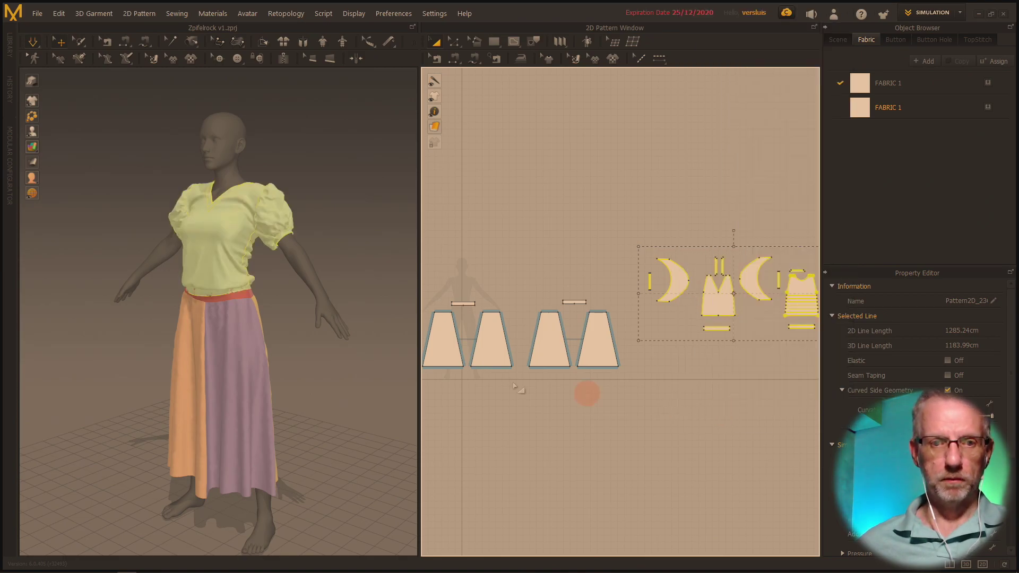
pyautogui.scroll(5, 242, 347)
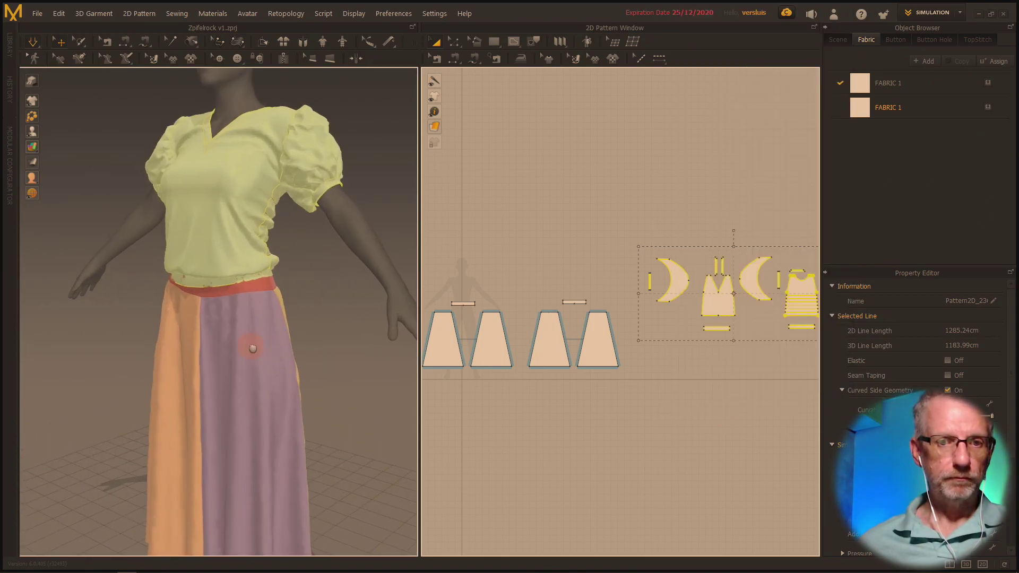
pyautogui.moveTo(215, 349); pyautogui.dragTo(254, 372, button='right')
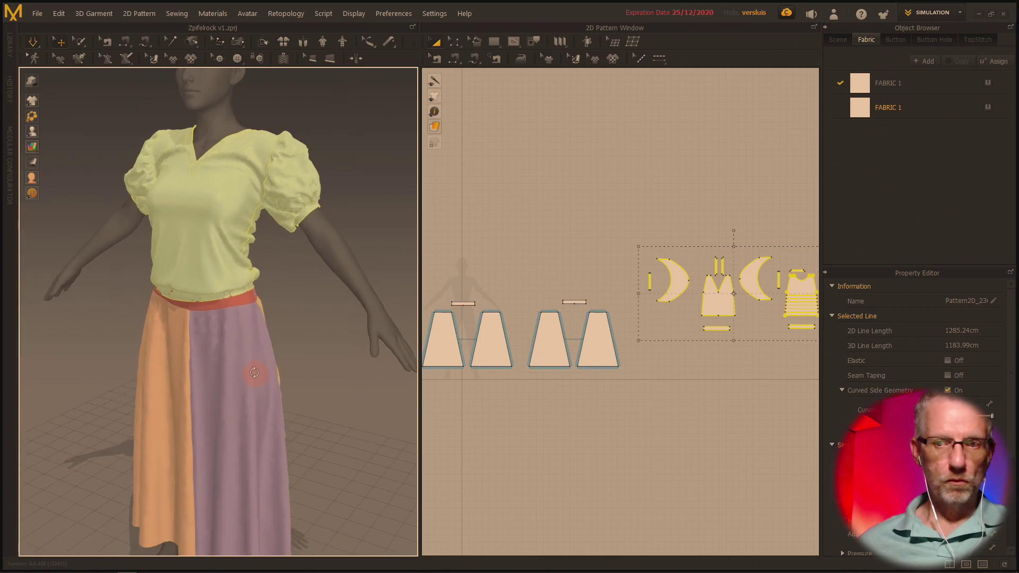
# Step: Unfreeze the shirt pieces so they can simulate, viewing the avatar from the side
pyautogui.rightClick(261, 163)
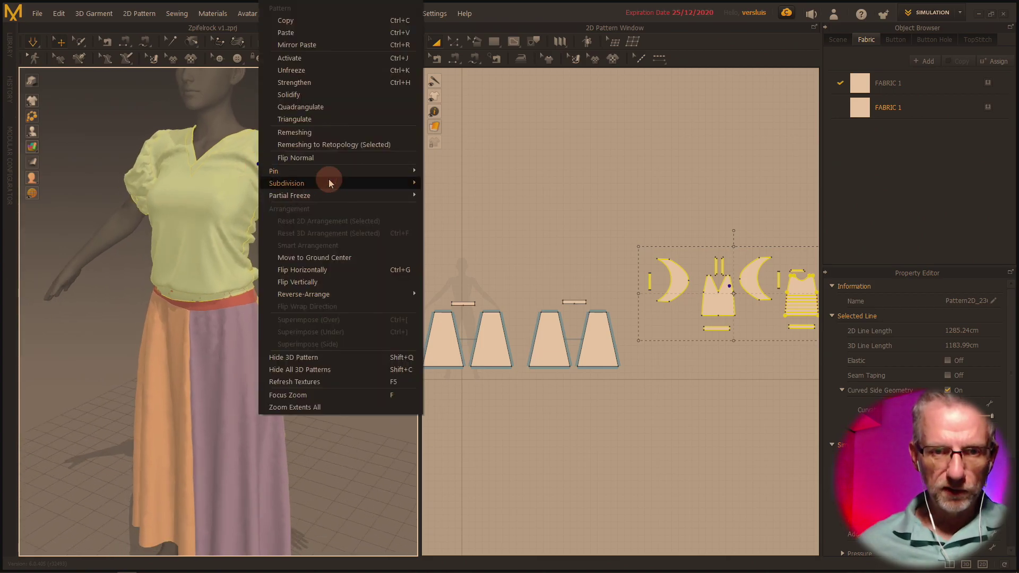
pyautogui.click(370, 68)
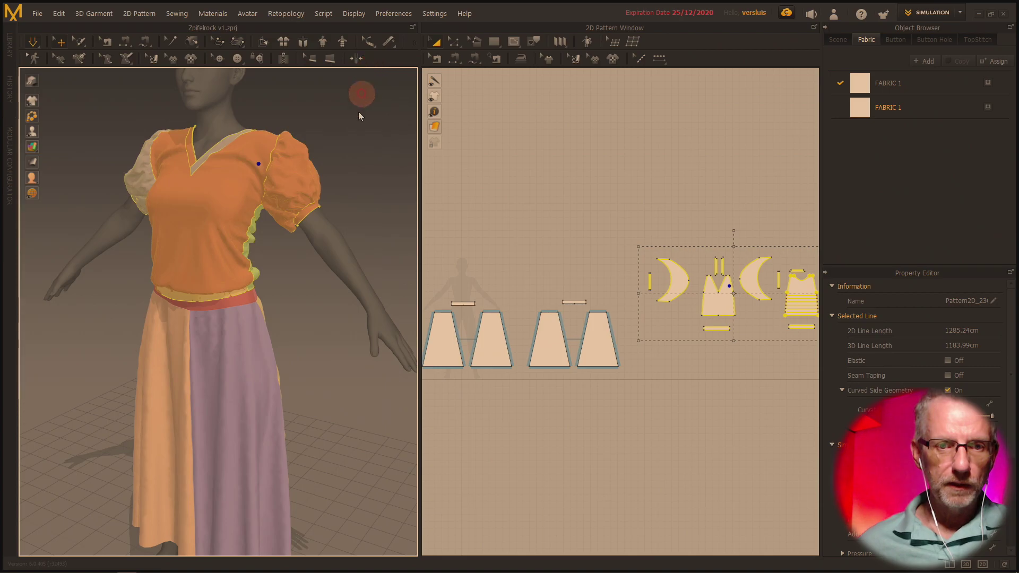
pyautogui.moveTo(318, 245); pyautogui.dragTo(282, 296, button='right')
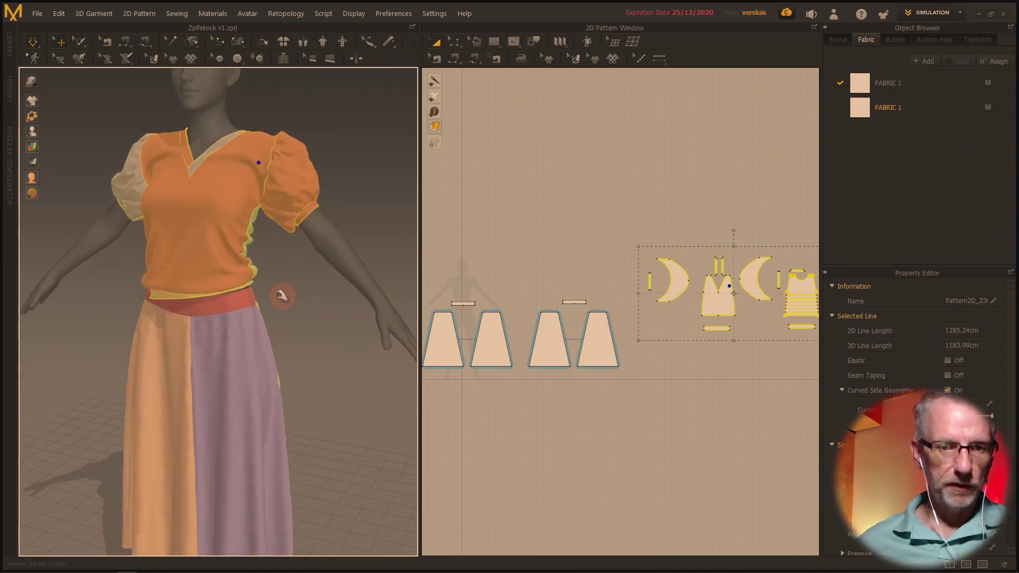
# Step: Zoom into the waist and box-select the four skirt panels and waistband in 2D
pyautogui.scroll(5, 228, 289)
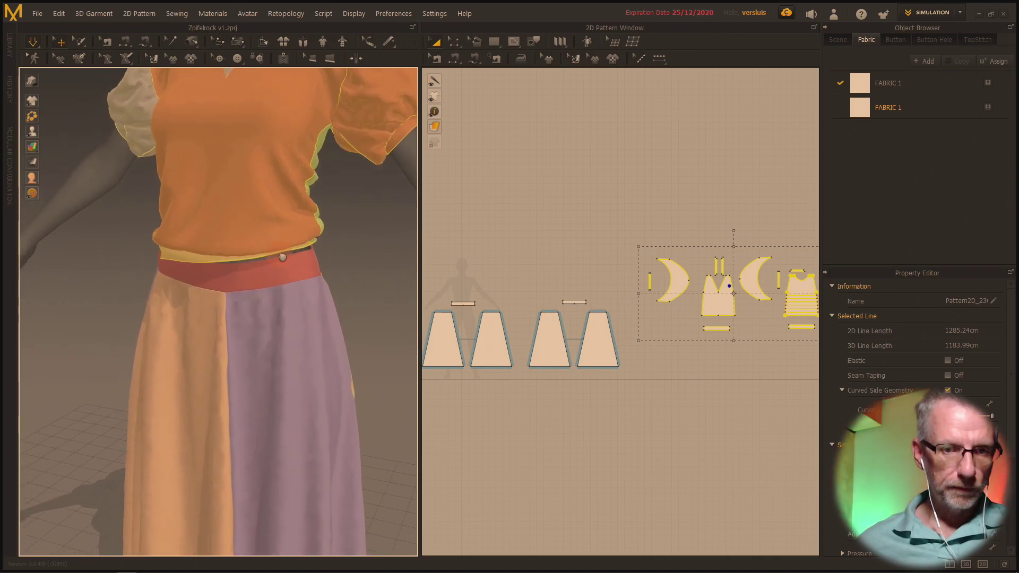
pyautogui.scroll(2, 213, 256)
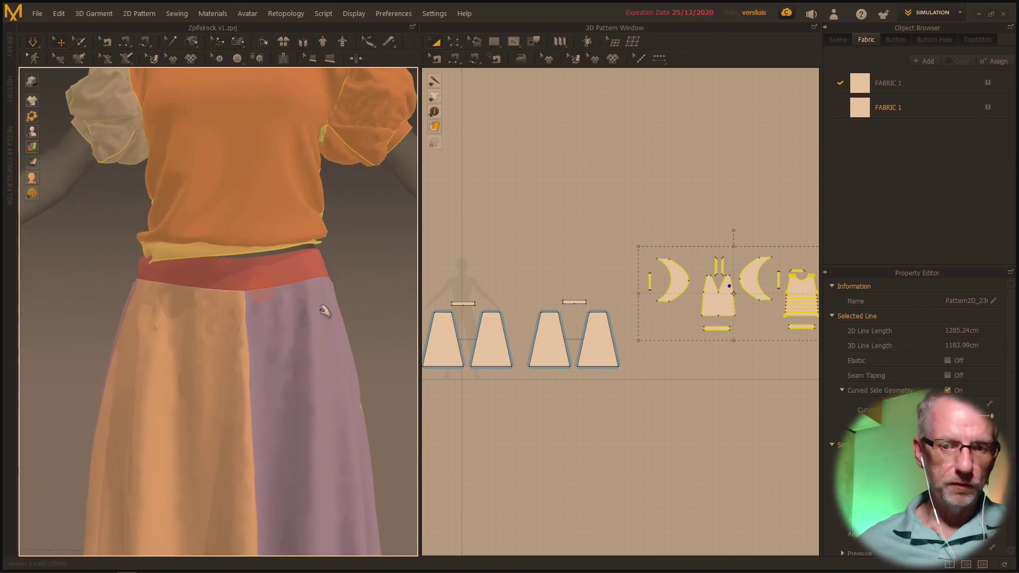
pyautogui.moveTo(626, 304); pyautogui.dragTo(546, 376)
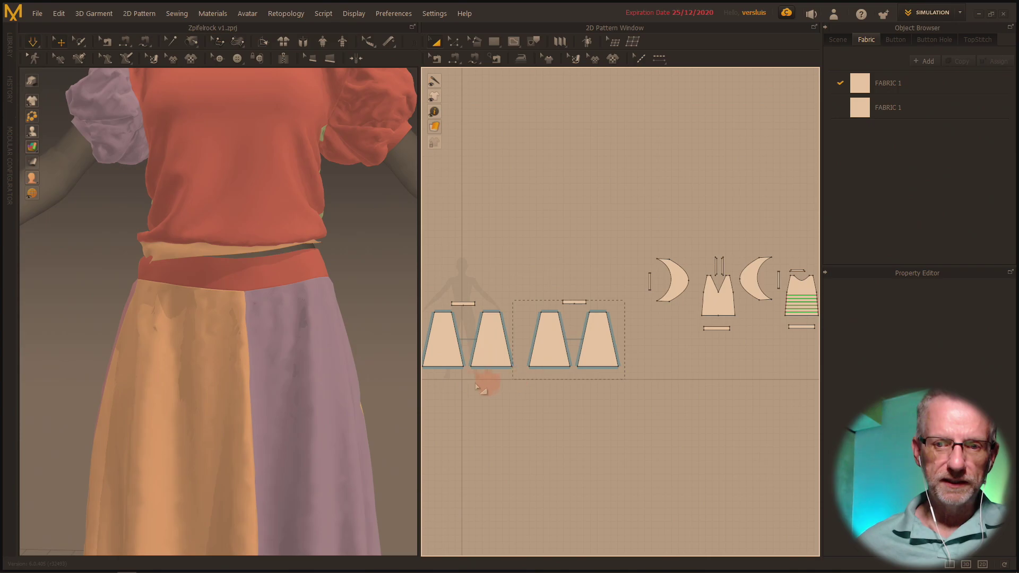
pyautogui.moveTo(409, 381); pyautogui.dragTo(449, 376)
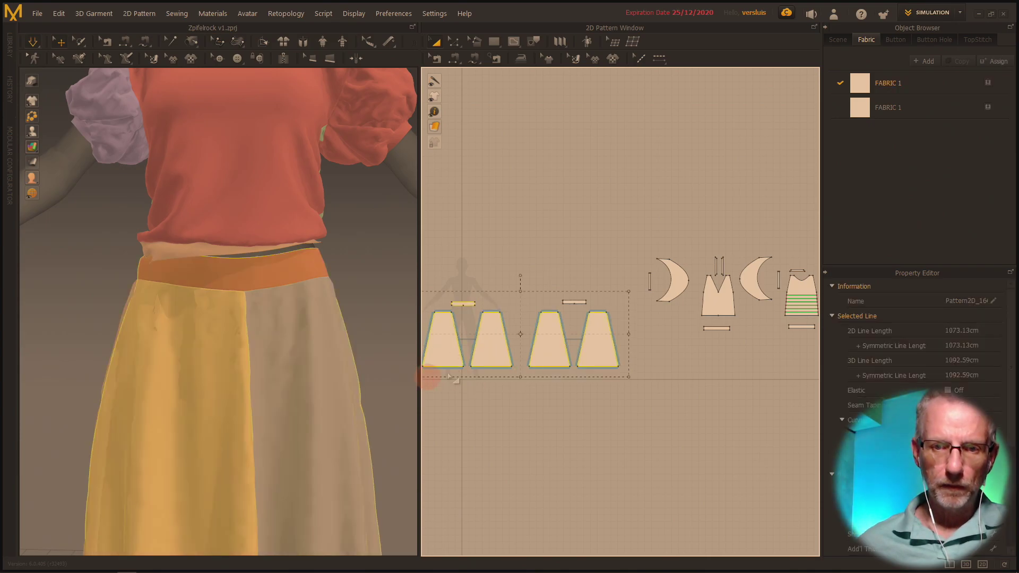
# Step: Freeze the selected skirt pieces so they stay in place
pyautogui.rightClick(279, 295)
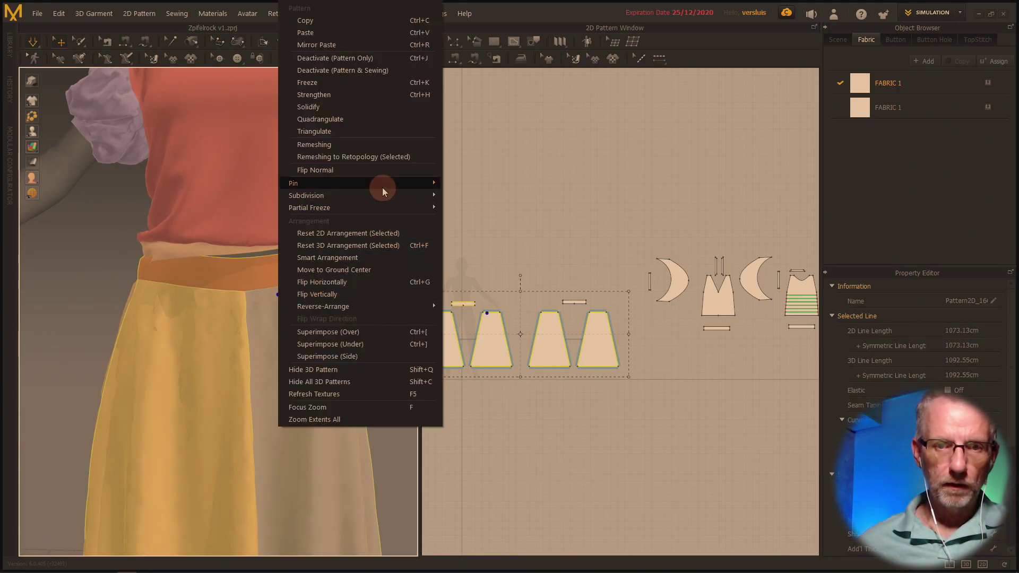
pyautogui.click(374, 81)
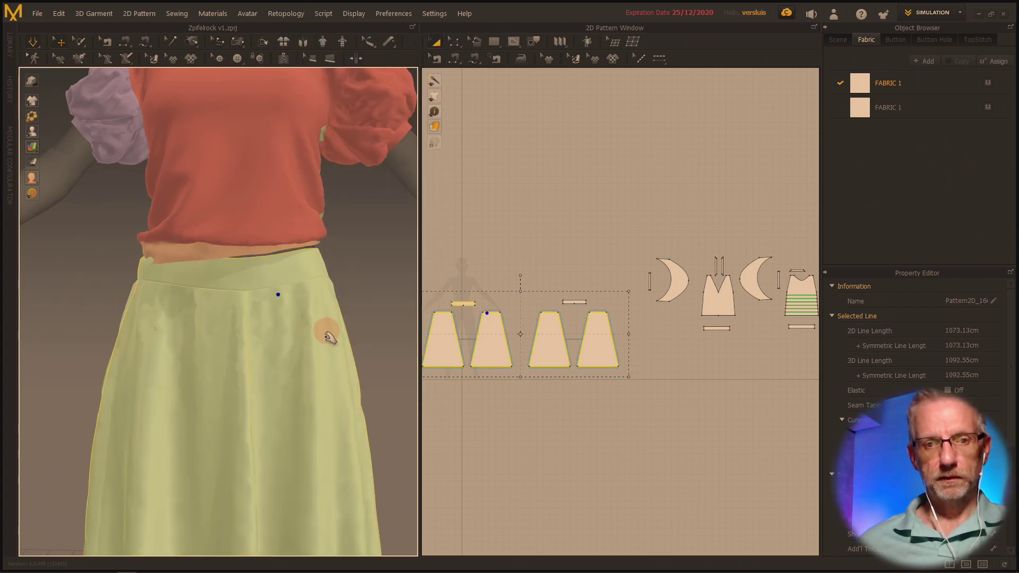
pyautogui.moveTo(329, 341); pyautogui.dragTo(373, 335, button='right')
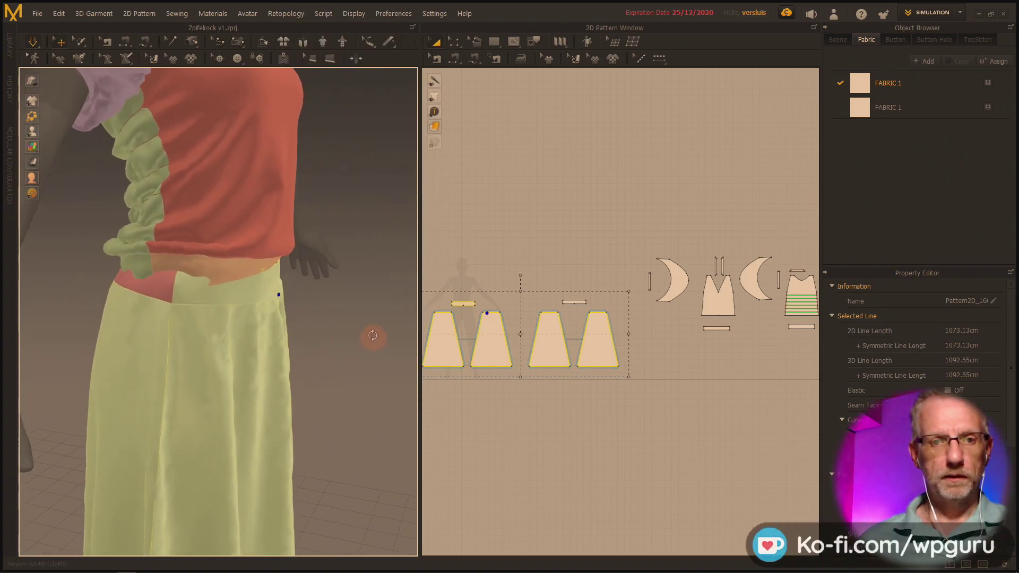
# Step: Pull the shirt's front hem down over the skirt waistband
pyautogui.click(244, 272)
pyautogui.moveTo(341, 289); pyautogui.dragTo(329, 291, button='right')
pyautogui.moveTo(223, 269); pyautogui.dragTo(279, 264, button='right')
pyautogui.click(279, 265)
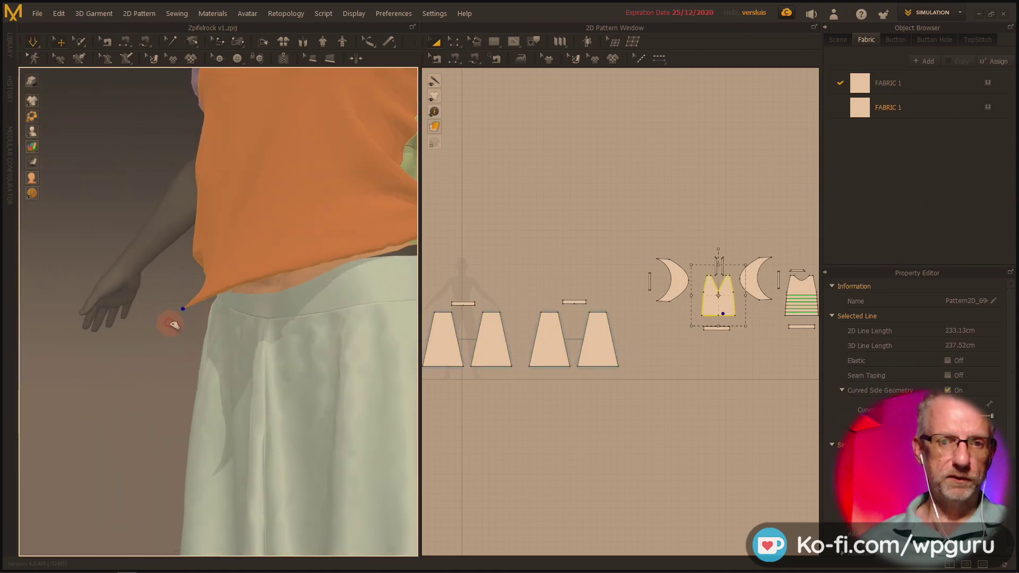
pyautogui.moveTo(170, 319); pyautogui.dragTo(240, 243, button='right')
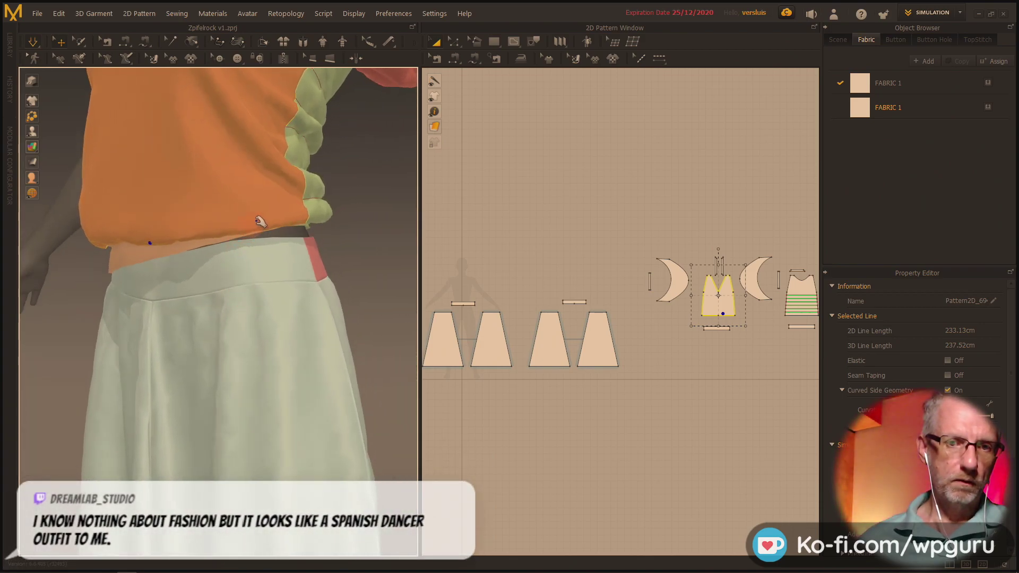
pyautogui.moveTo(259, 222); pyautogui.dragTo(267, 220)
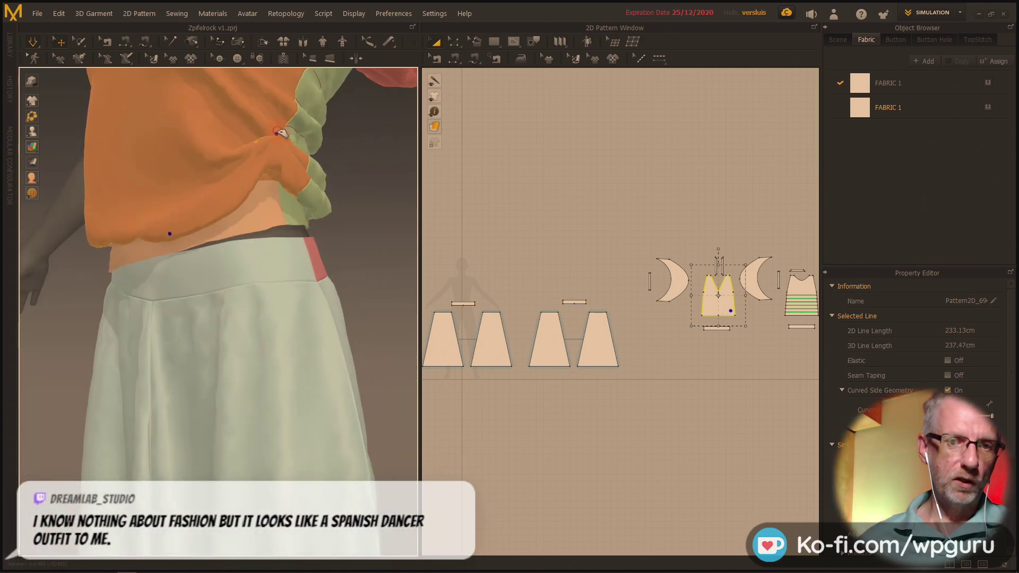
# Step: Adjust the shirt's front and back bottom bands and check them around the waistband
pyautogui.click(276, 243)
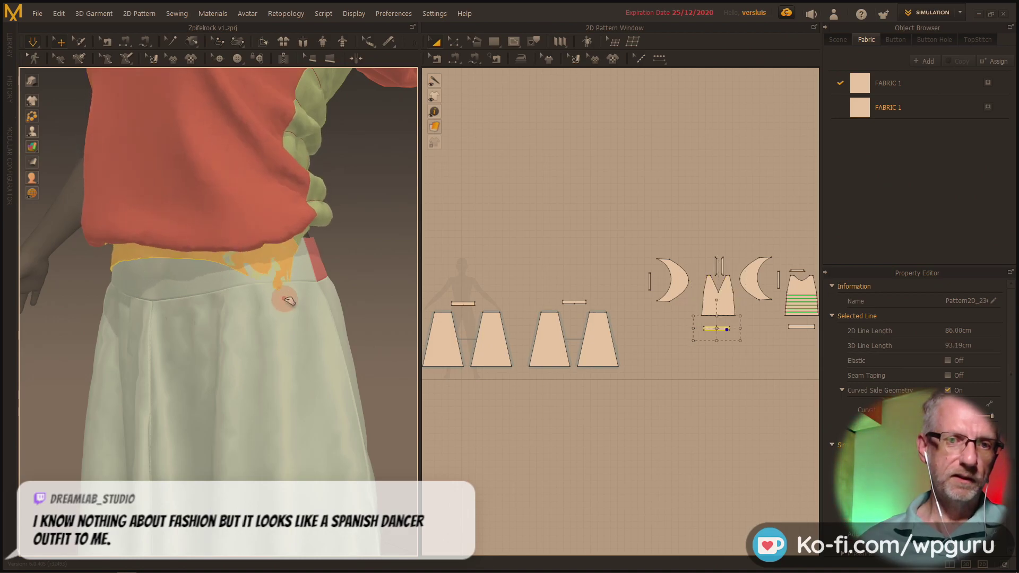
pyautogui.moveTo(244, 318); pyautogui.dragTo(367, 374, button='right')
pyautogui.moveTo(334, 293); pyautogui.dragTo(391, 332, button='right')
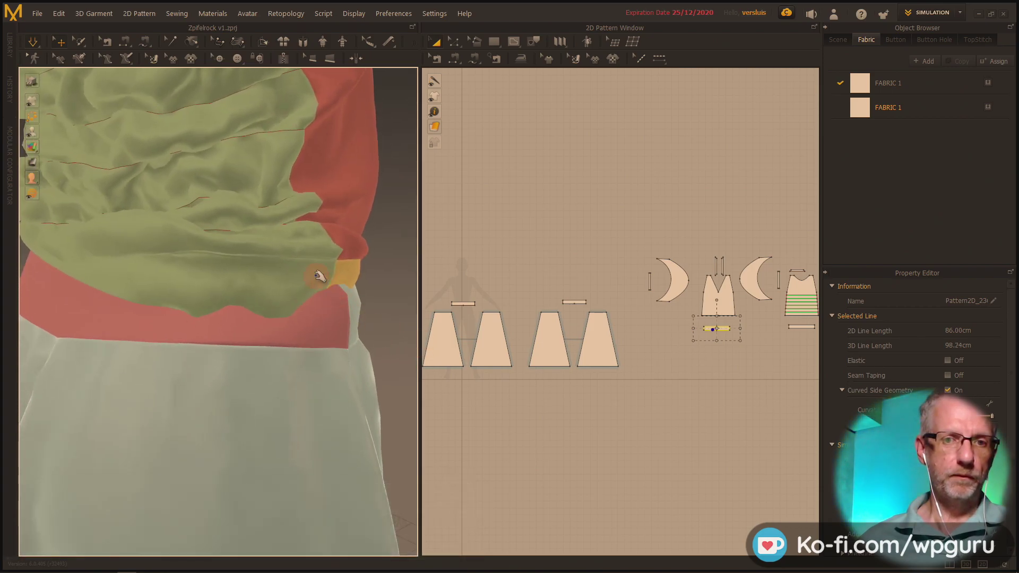
pyautogui.click(371, 286)
pyautogui.moveTo(403, 297); pyautogui.dragTo(237, 301, button='right')
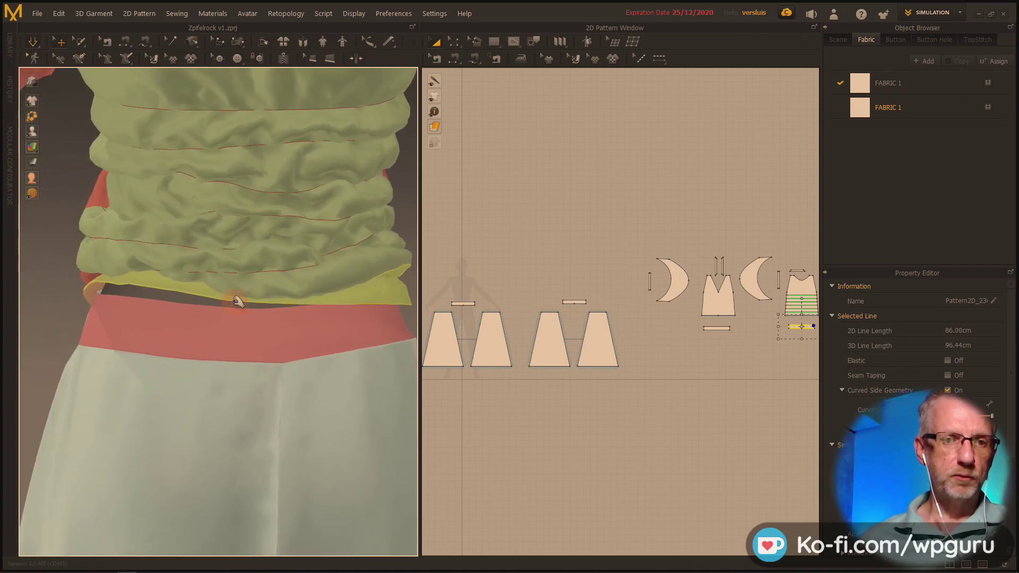
pyautogui.moveTo(179, 319); pyautogui.dragTo(299, 342, button='right')
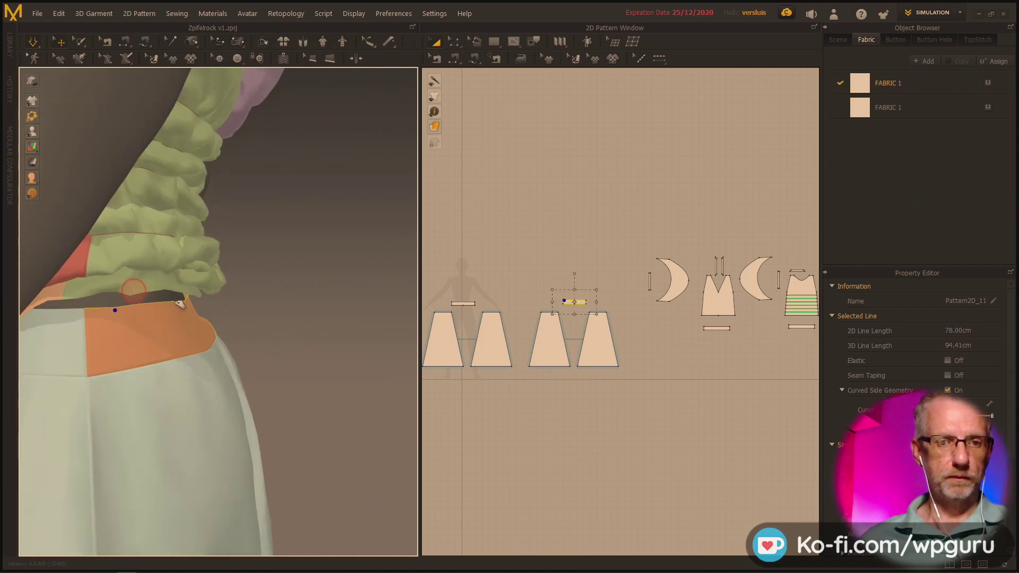
pyautogui.moveTo(241, 373); pyautogui.dragTo(155, 323, button='right')
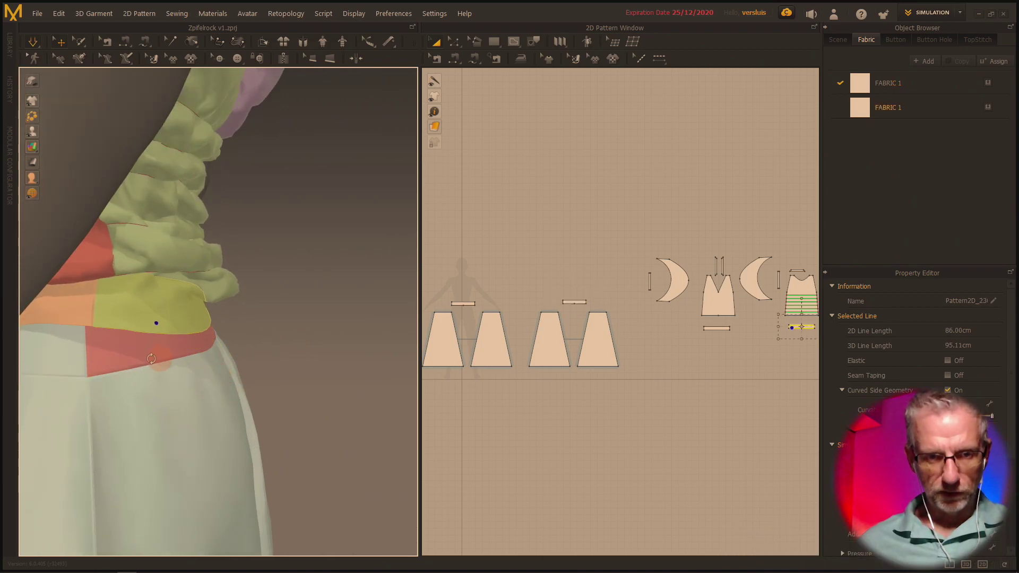
pyautogui.scroll(5, 34, 347)
# Step: Tug the shirt's front bodice and bottom band into place over the skirt
pyautogui.scroll(-5, 34, 348)
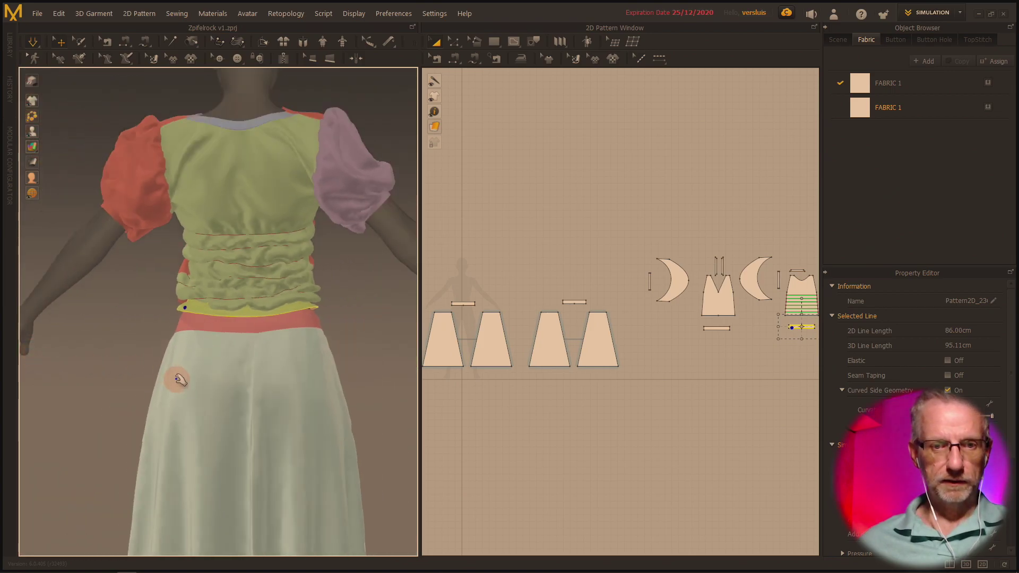
pyautogui.moveTo(177, 382); pyautogui.dragTo(1, 390, button='right')
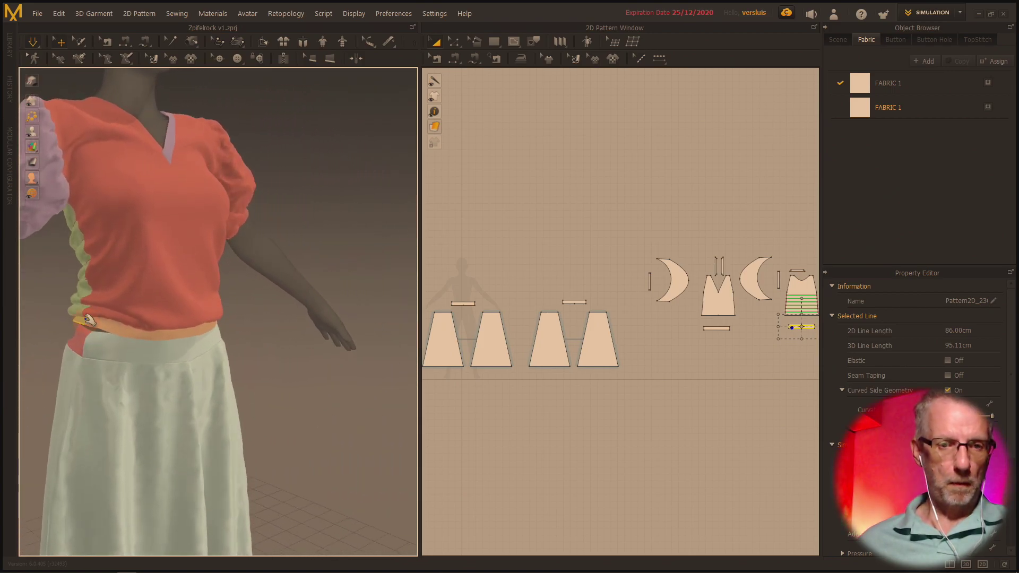
pyautogui.click(151, 231)
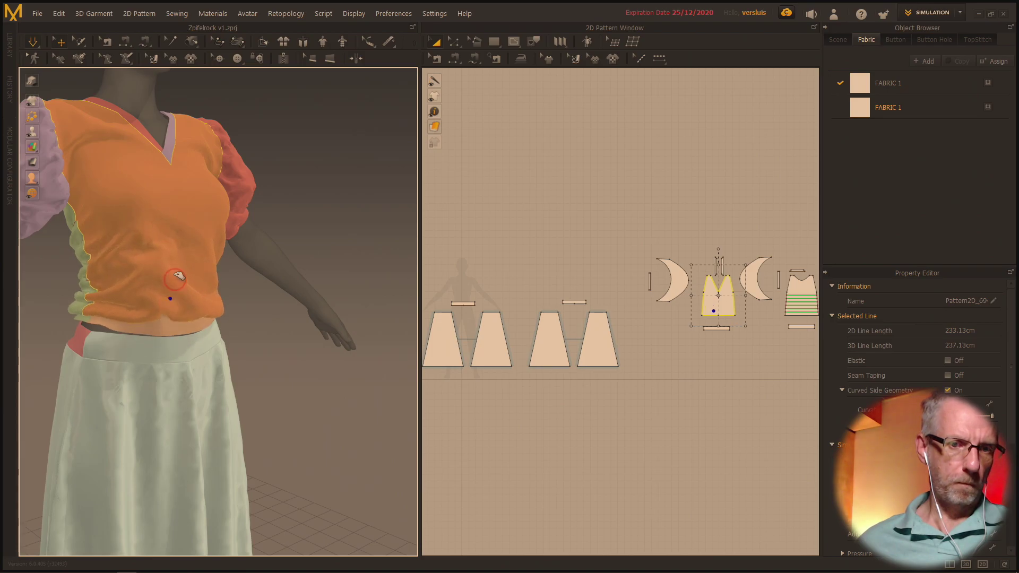
pyautogui.moveTo(147, 295); pyautogui.dragTo(102, 273)
pyautogui.moveTo(99, 325); pyautogui.dragTo(56, 391)
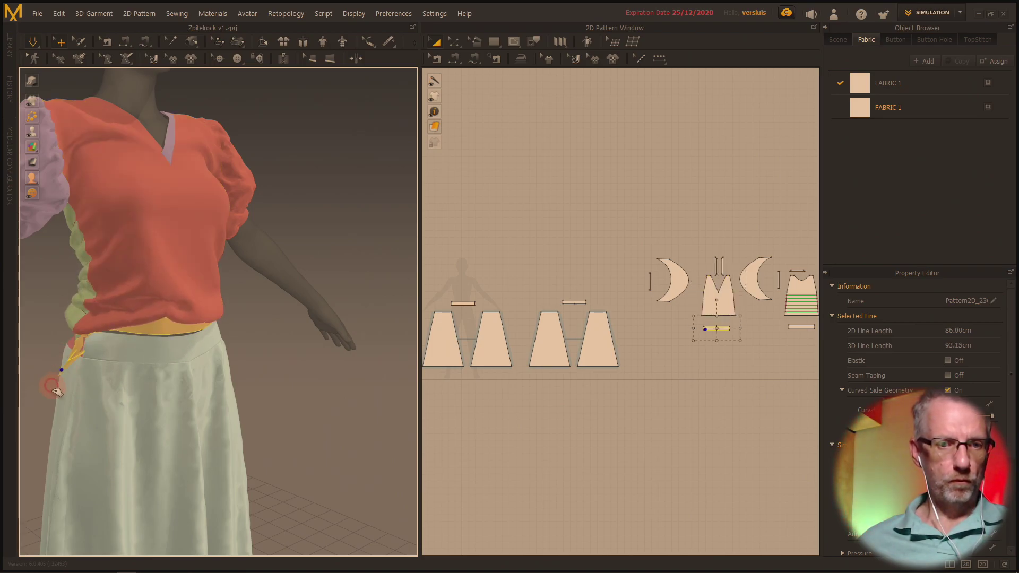
pyautogui.moveTo(231, 356); pyautogui.dragTo(218, 322, button='right')
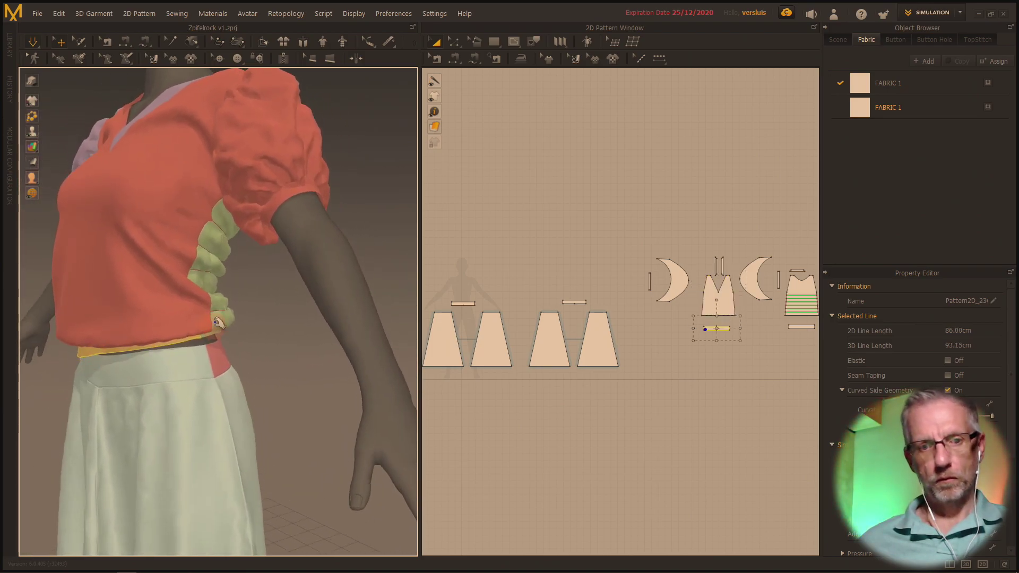
pyautogui.moveTo(193, 307); pyautogui.dragTo(196, 339)
# Step: Check the shirt's bottom band from a left three-quarter view of the avatar
pyautogui.click(262, 403)
pyautogui.scroll(5, 230, 357)
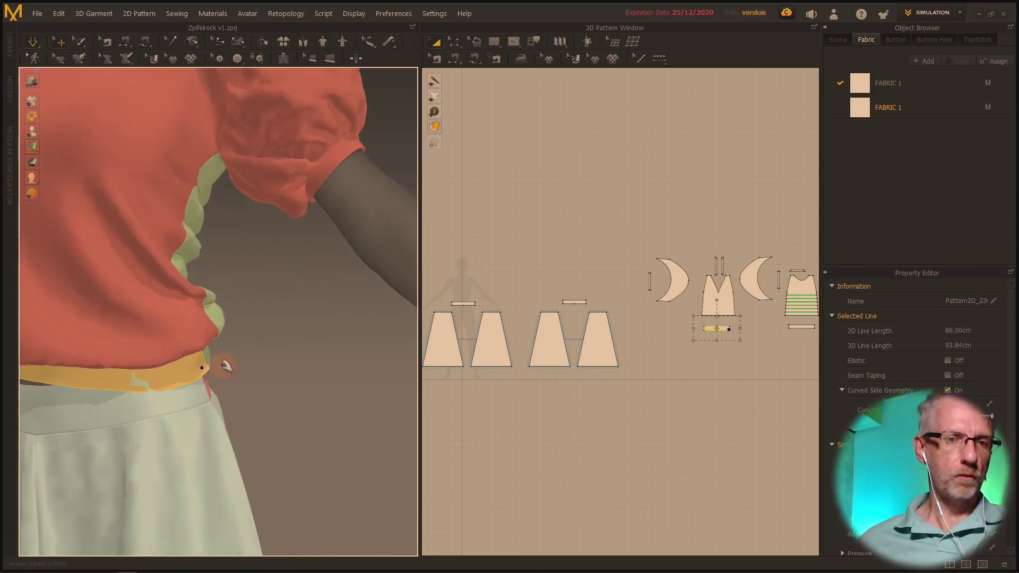
pyautogui.scroll(-5, 225, 365)
pyautogui.moveTo(212, 352); pyautogui.dragTo(238, 330, button='right')
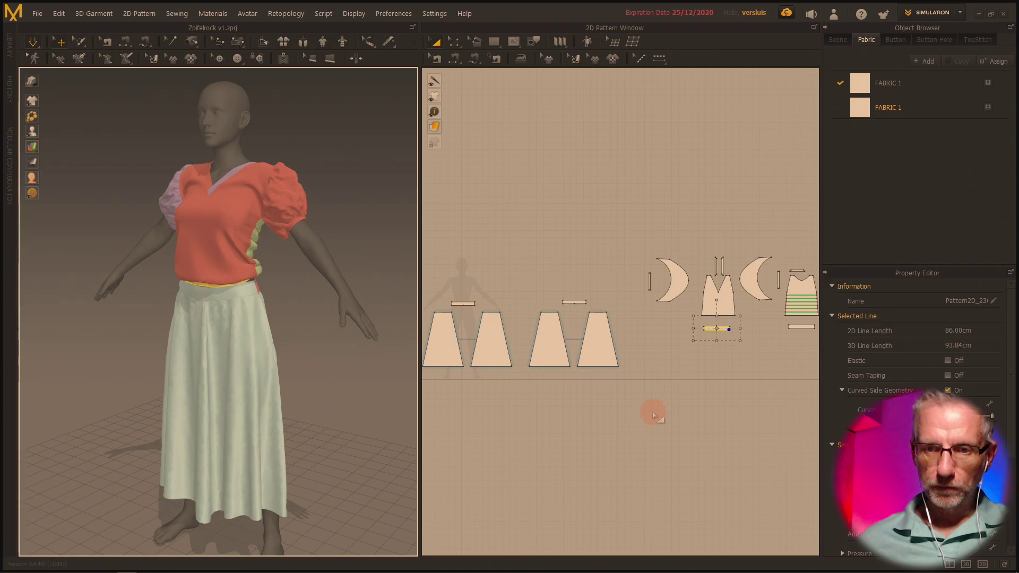
pyautogui.moveTo(654, 415); pyautogui.dragTo(505, 303)
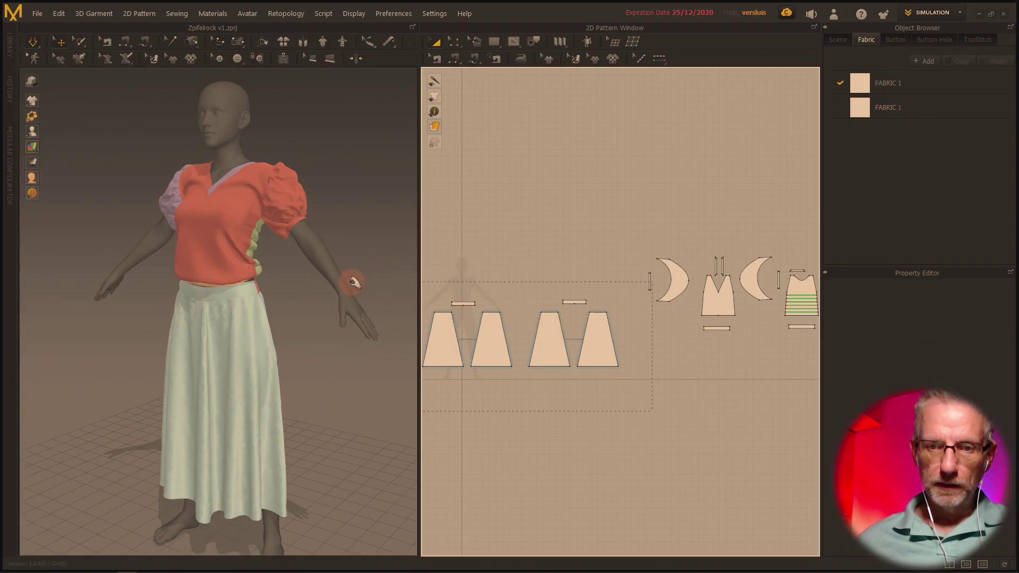
# Step: Unfreeze all the skirt panels and waistbands so they simulate with the shirt
pyautogui.moveTo(355, 282); pyautogui.dragTo(354, 282)
pyautogui.rightClick(237, 327)
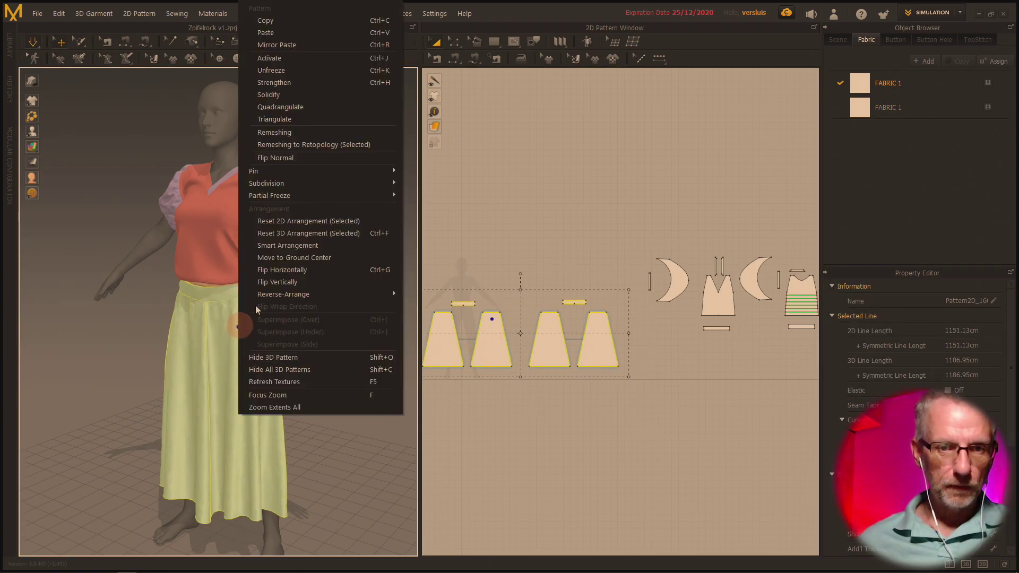
pyautogui.click(355, 69)
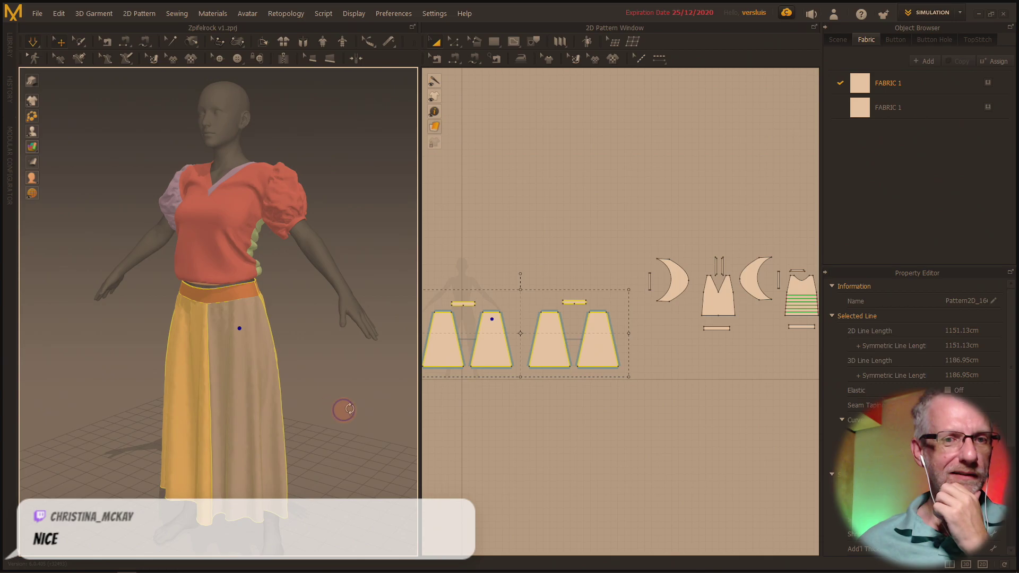
pyautogui.moveTo(343, 409)
pyautogui.mouseDown(button='right')
pyautogui.moveTo(387, 411)
pyautogui.moveTo(316, 409)
pyautogui.moveTo(341, 414)
pyautogui.moveTo(344, 404)
pyautogui.mouseUp(button='right')
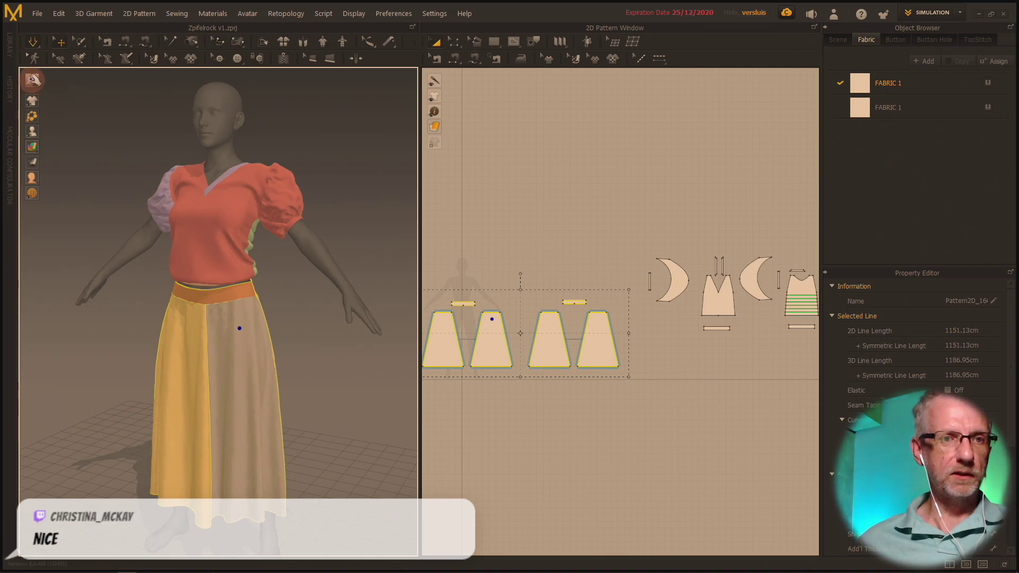
# Step: Change the 3D display mode and inspect the green back bodice from behind
pyautogui.click(33, 80)
pyautogui.click(368, 200)
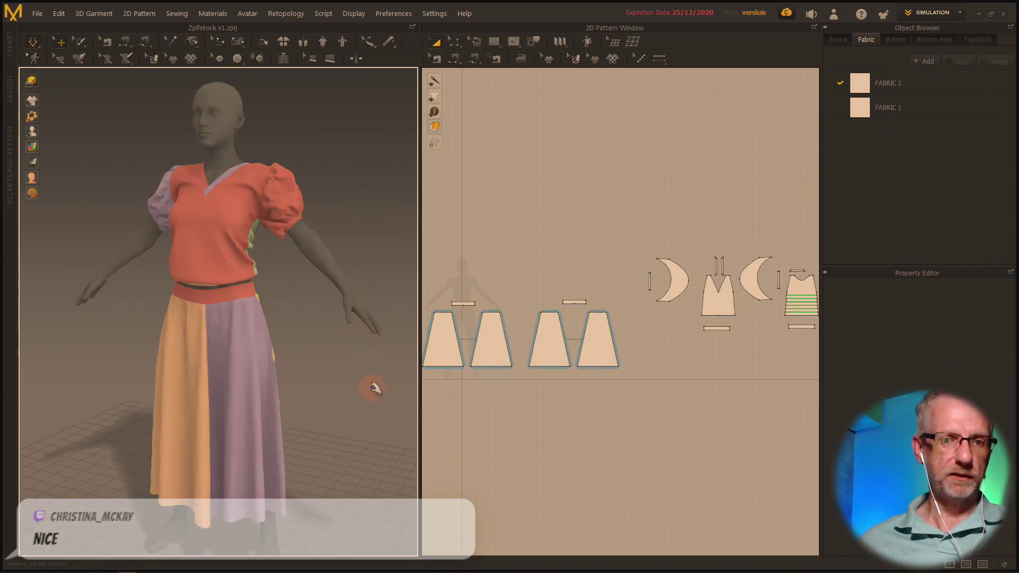
pyautogui.moveTo(375, 387); pyautogui.dragTo(175, 392, button='right')
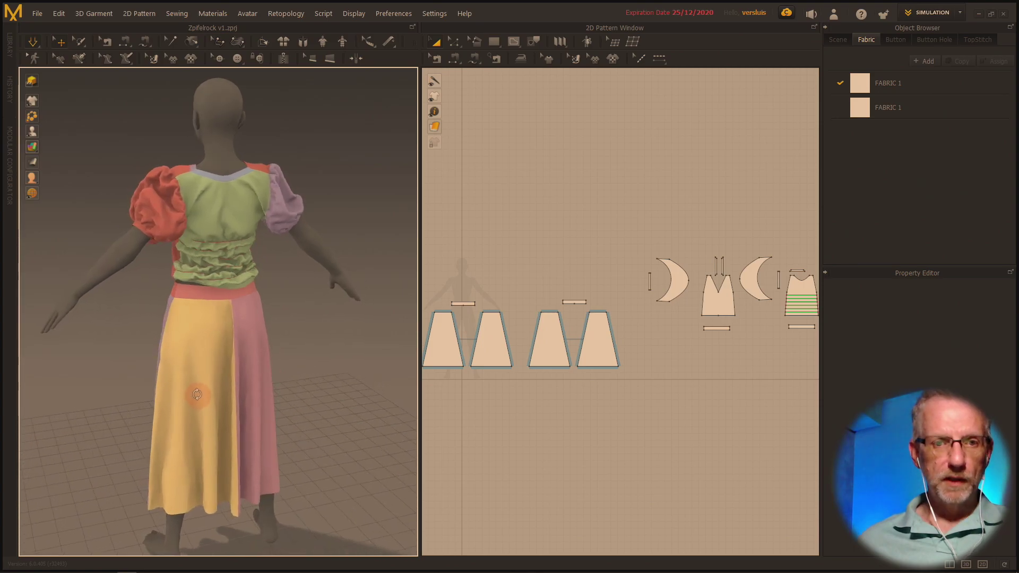
pyautogui.click(221, 219)
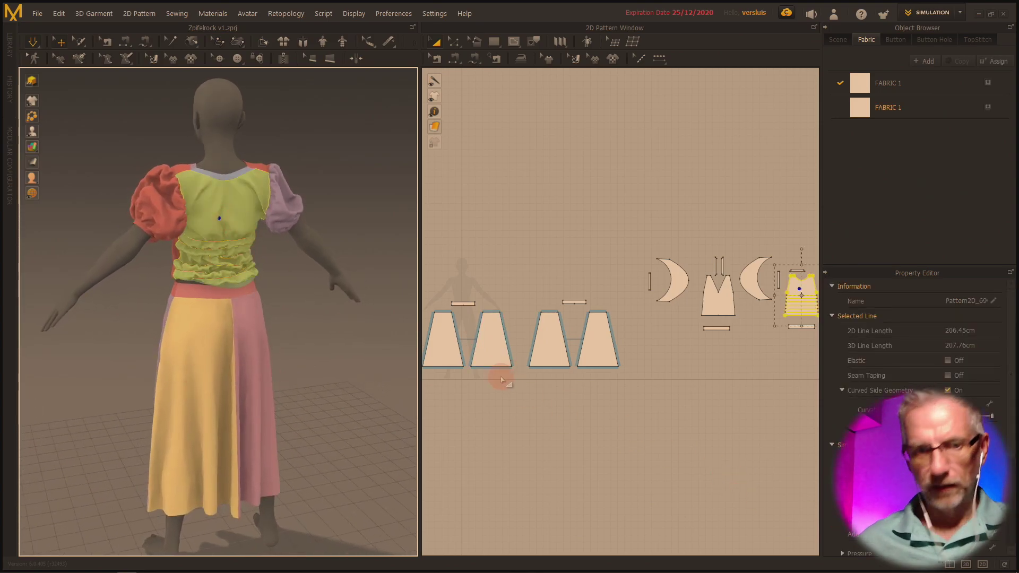